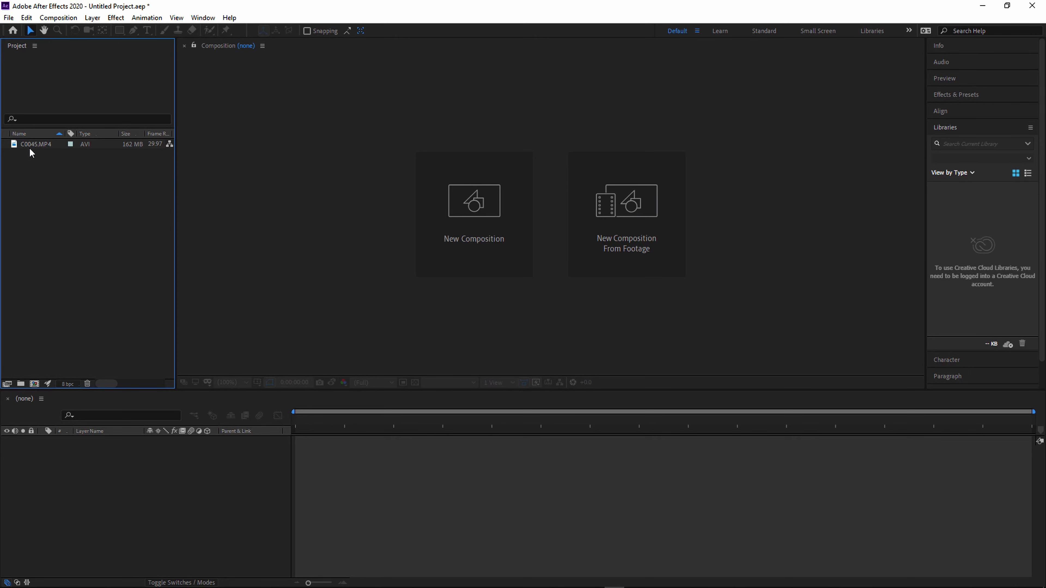
drag(31, 143, 158, 500)
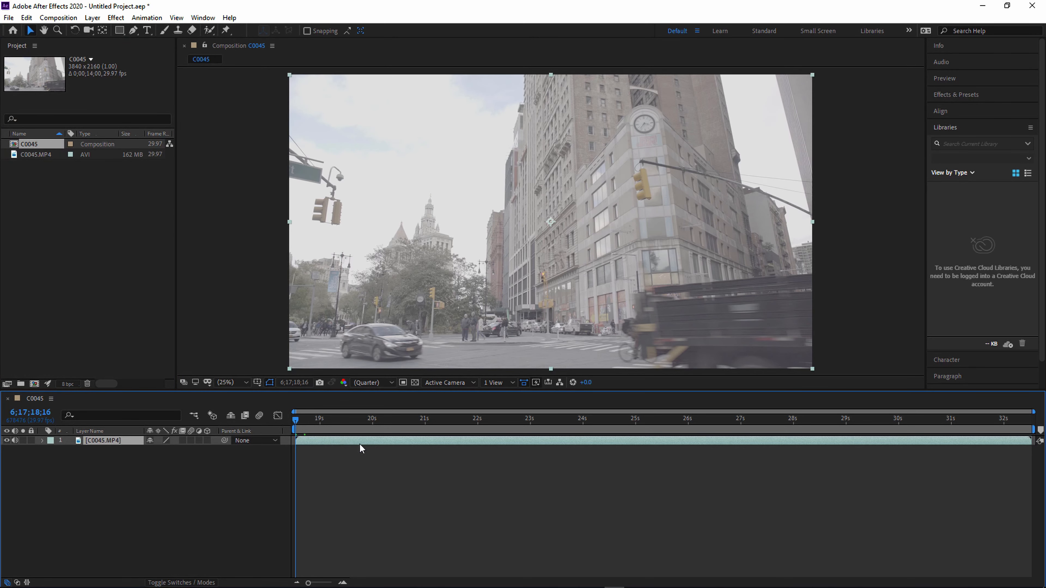
drag(319, 421, 496, 432)
key(ctrl+z)
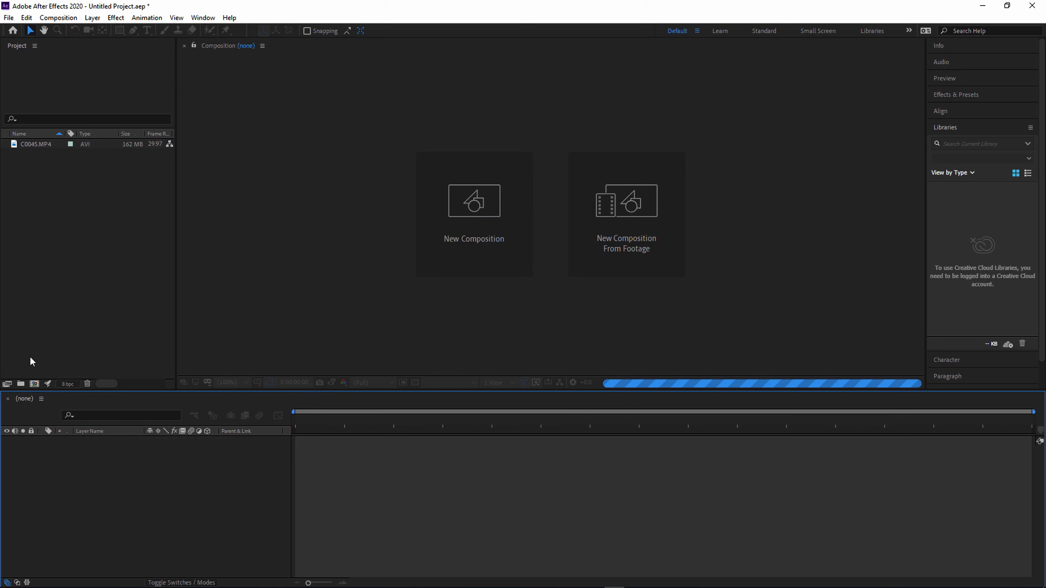
Create a new composition with the HDTV 1080 29.97 preset and a 30-second duration
click(35, 384)
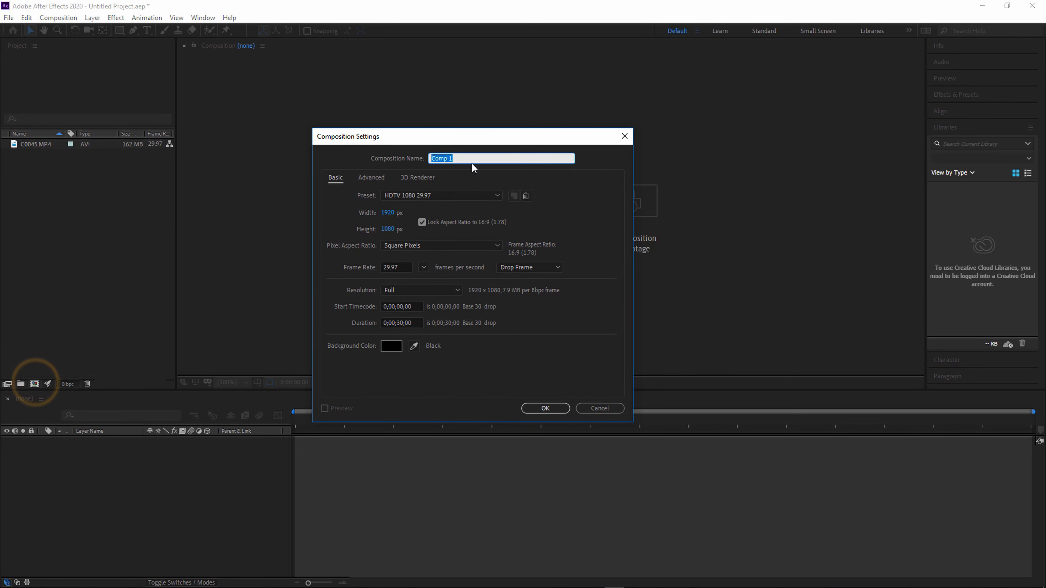
click(563, 401)
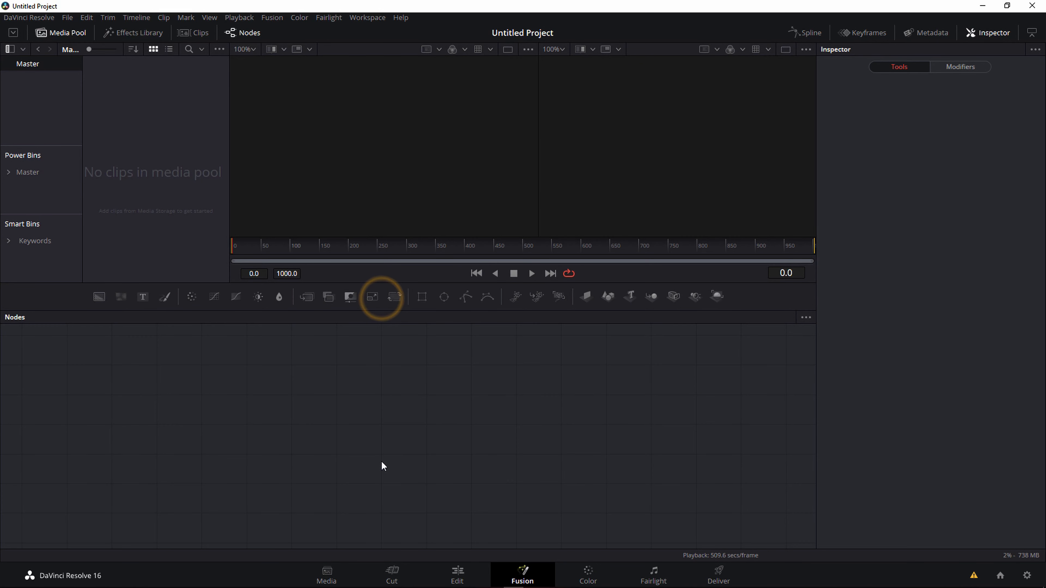
right_click(131, 132)
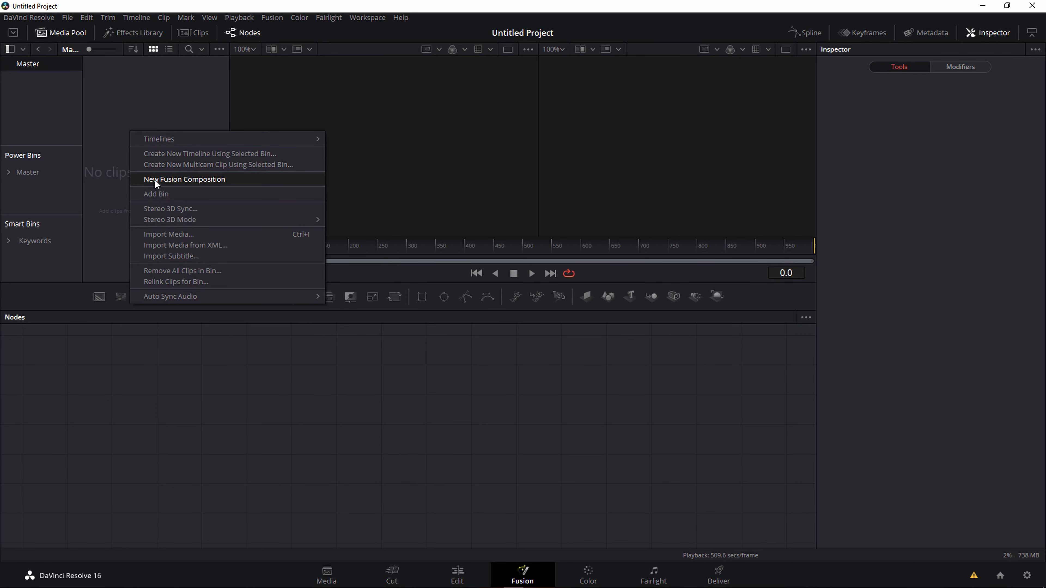
right_click(120, 99)
click(146, 81)
click(76, 32)
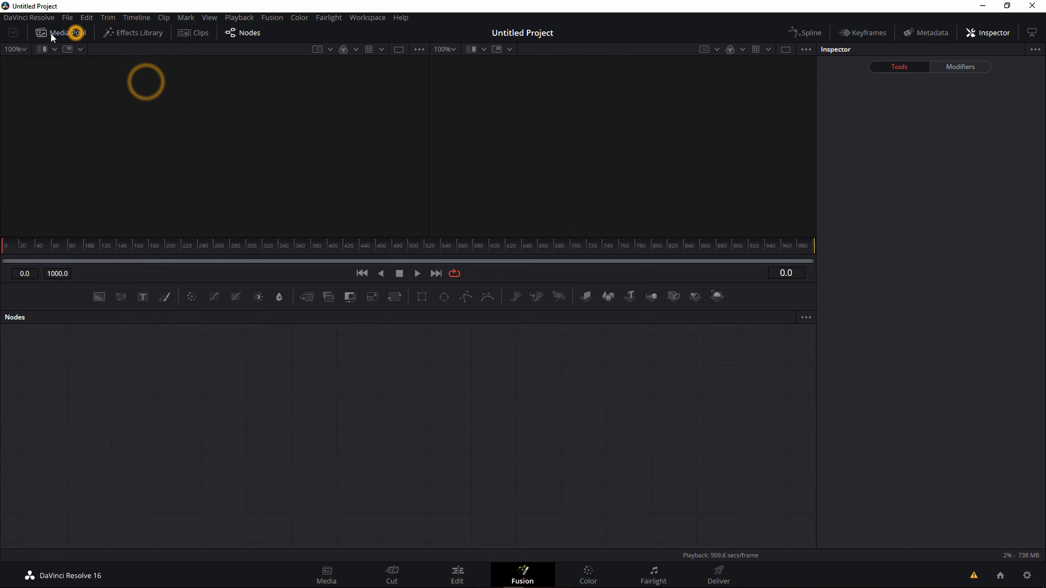
click(66, 33)
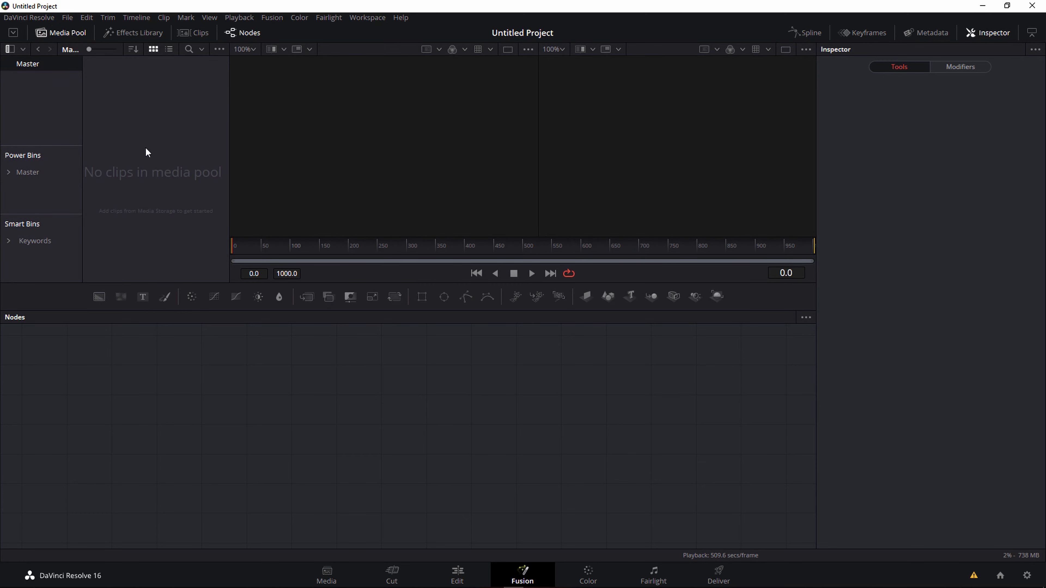
In DaVinci Resolve, create a new Fusion composition in the media pool with a frame rate of 30
right_click(154, 144)
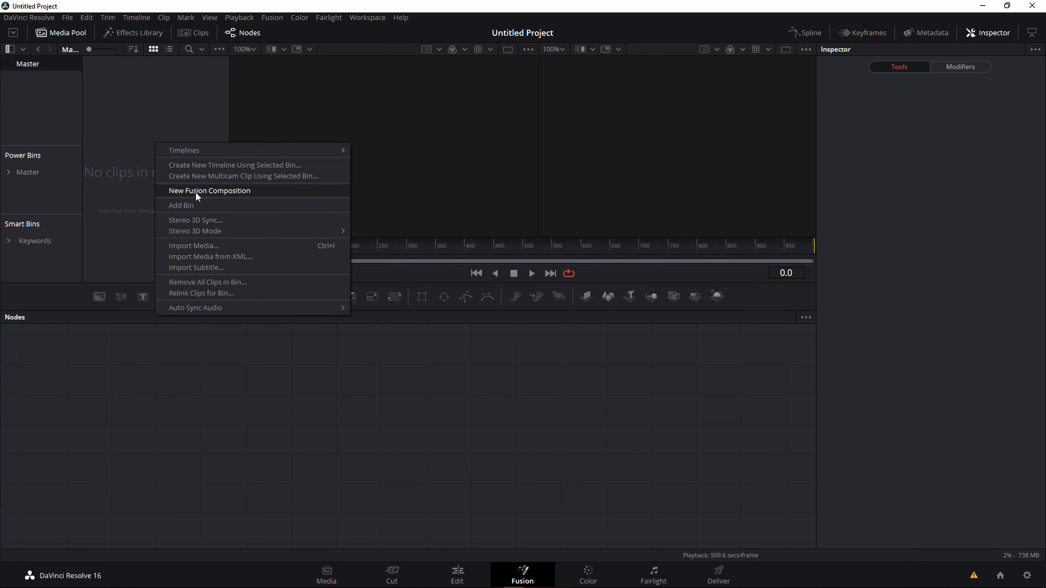
click(228, 191)
drag(540, 237, 519, 227)
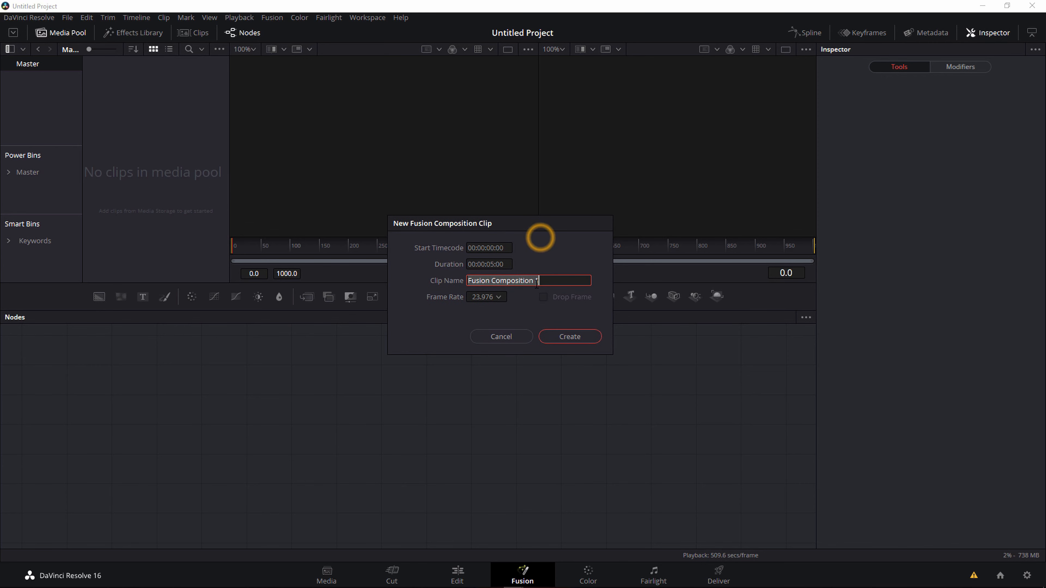
click(488, 265)
click(497, 297)
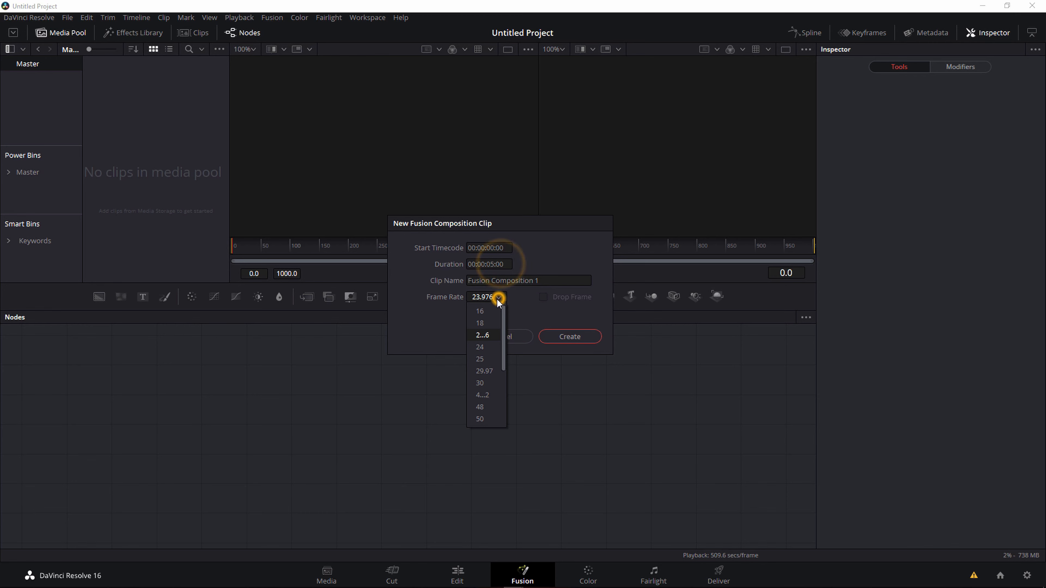
click(490, 384)
drag(545, 221, 543, 221)
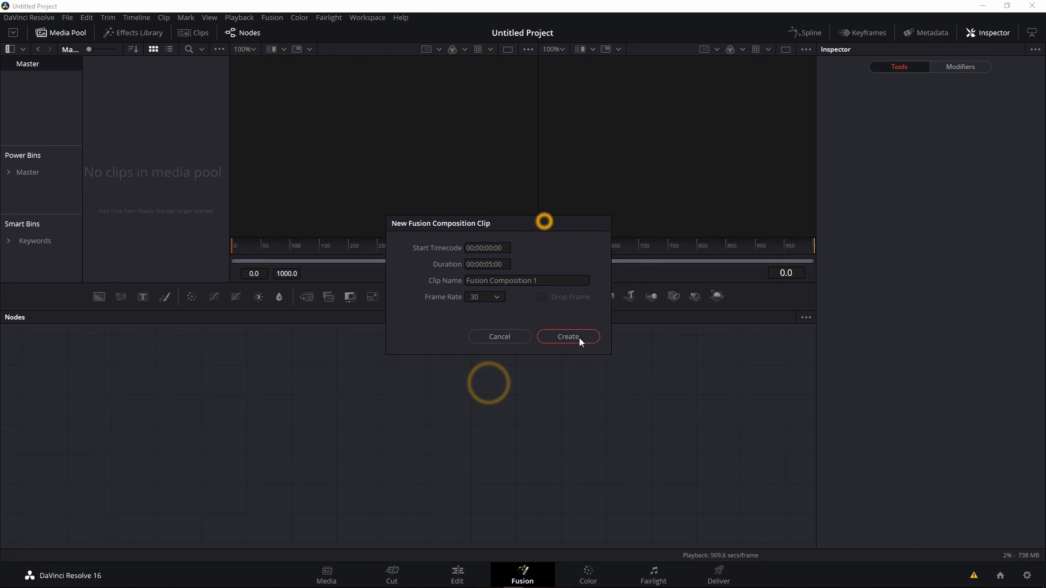
click(569, 337)
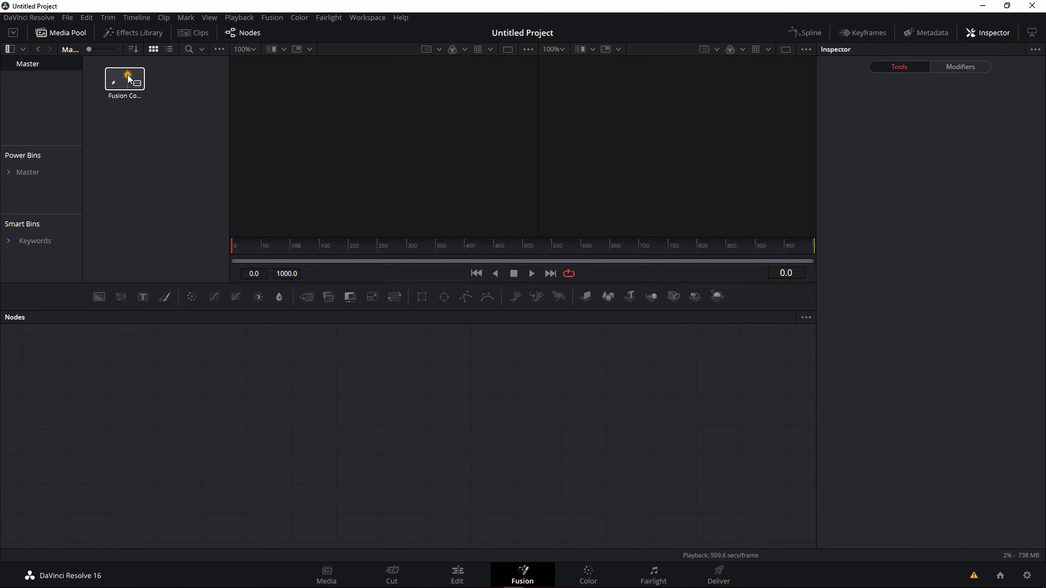
Open the new Fusion composition from the media pool in the node editor and select its MediaOut1 node
click(425, 416)
drag(334, 354, 564, 458)
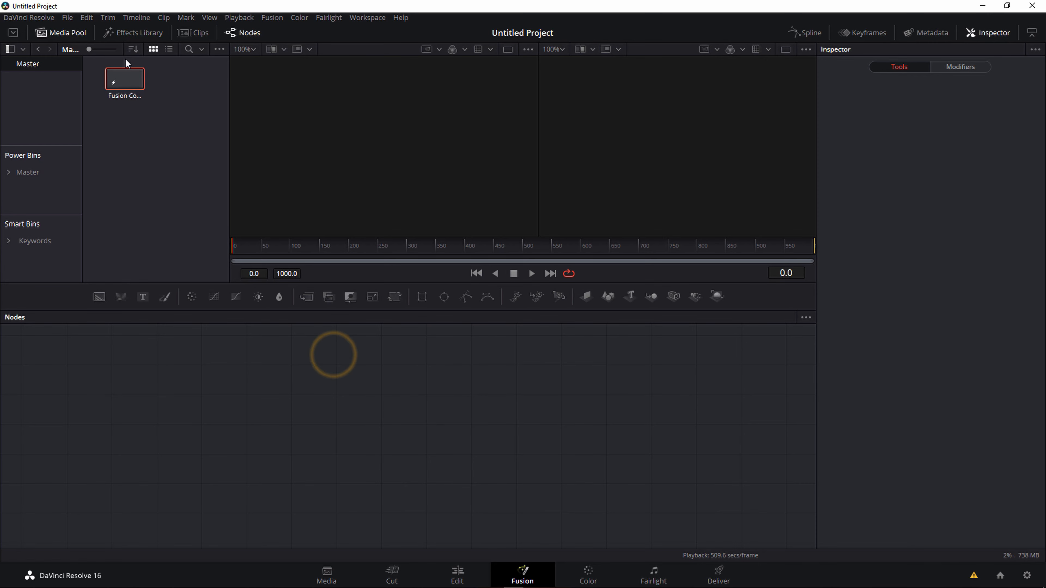
click(119, 76)
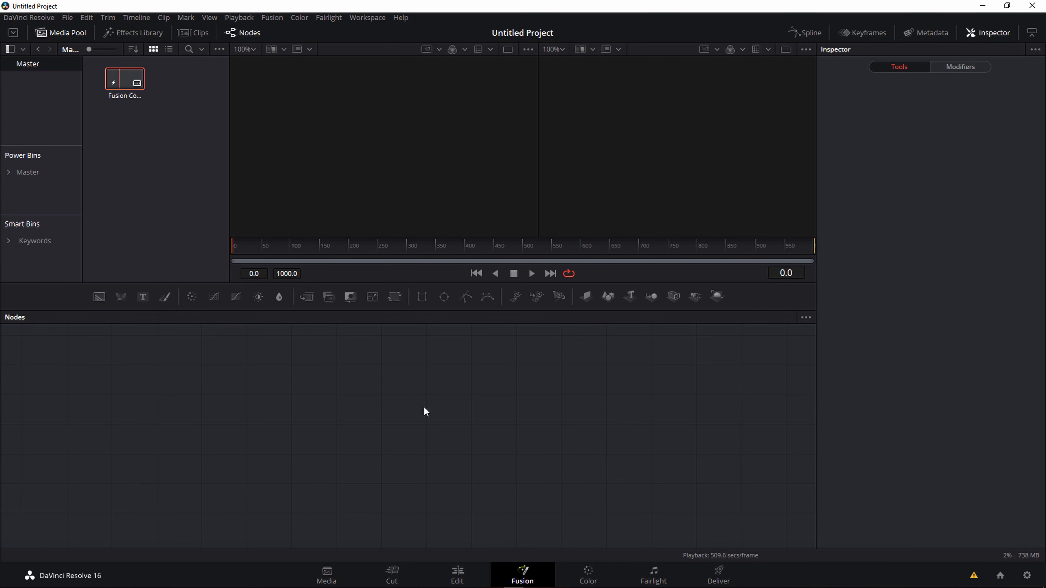
drag(299, 369, 480, 404)
click(443, 359)
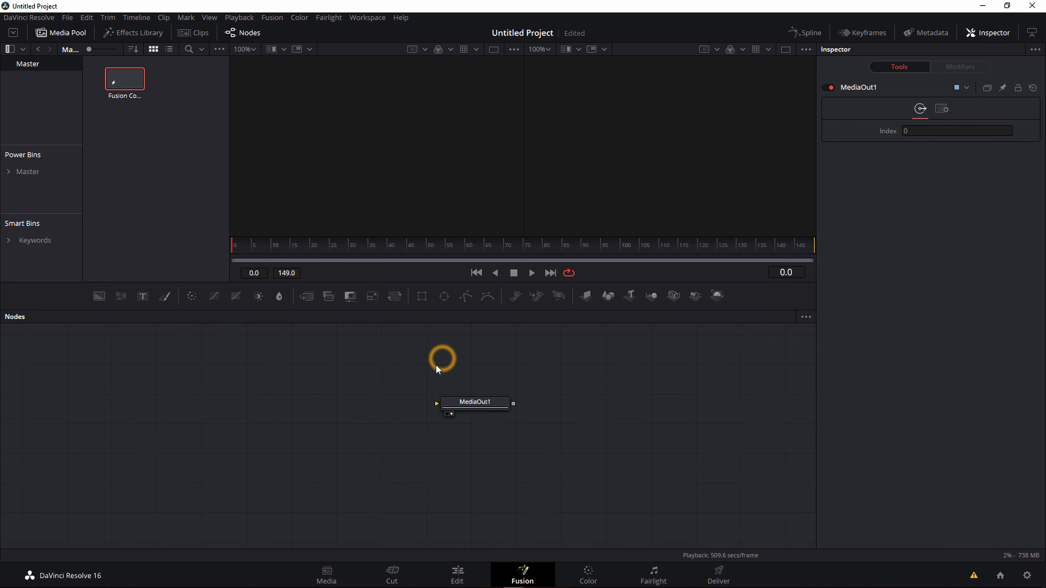
Go to the Edit page and import C0045.MP4 from the Footage folder into the media pool
click(458, 573)
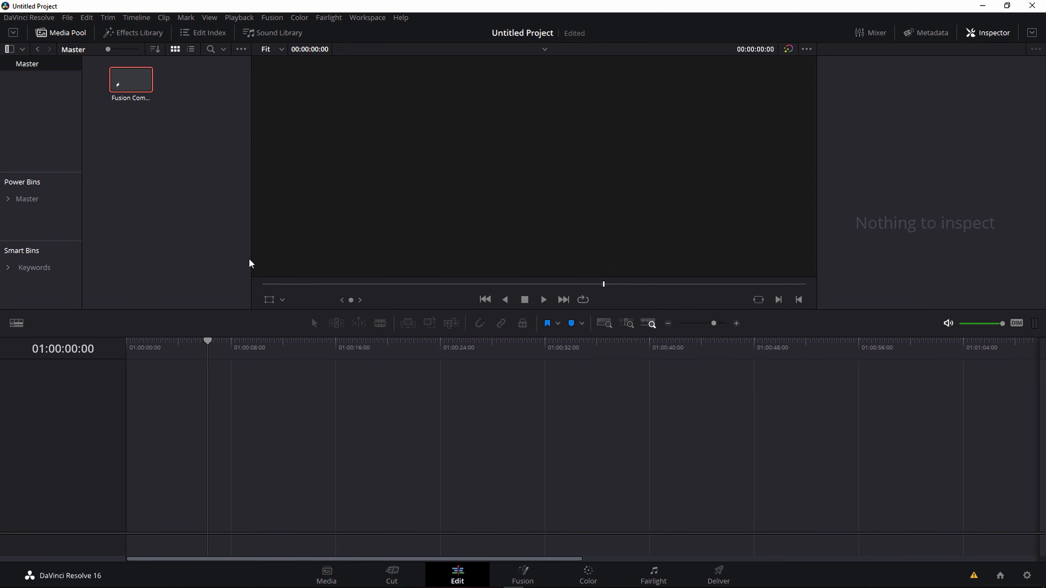
drag(652, 277, 186, 244)
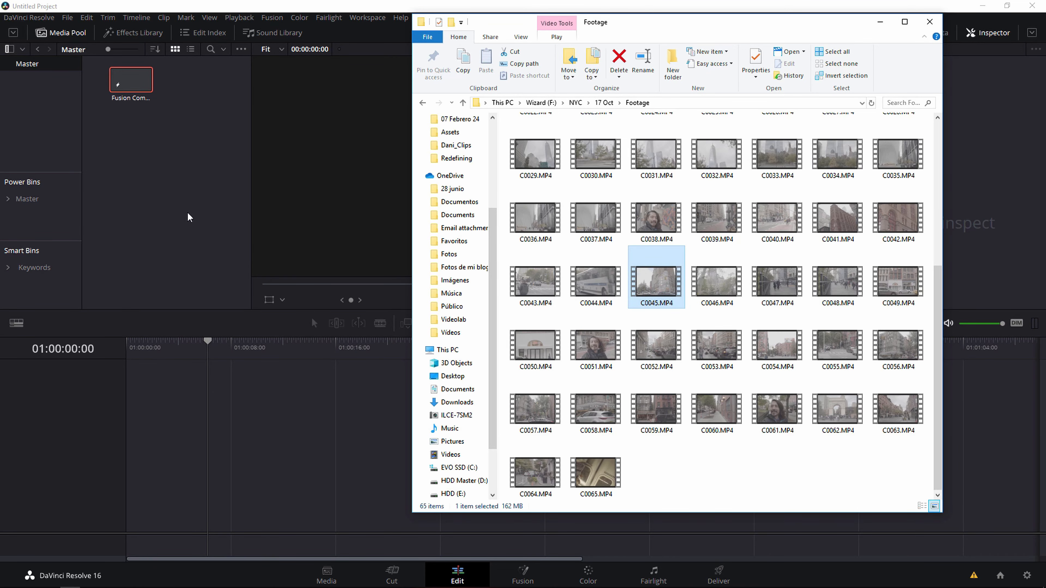
click(181, 205)
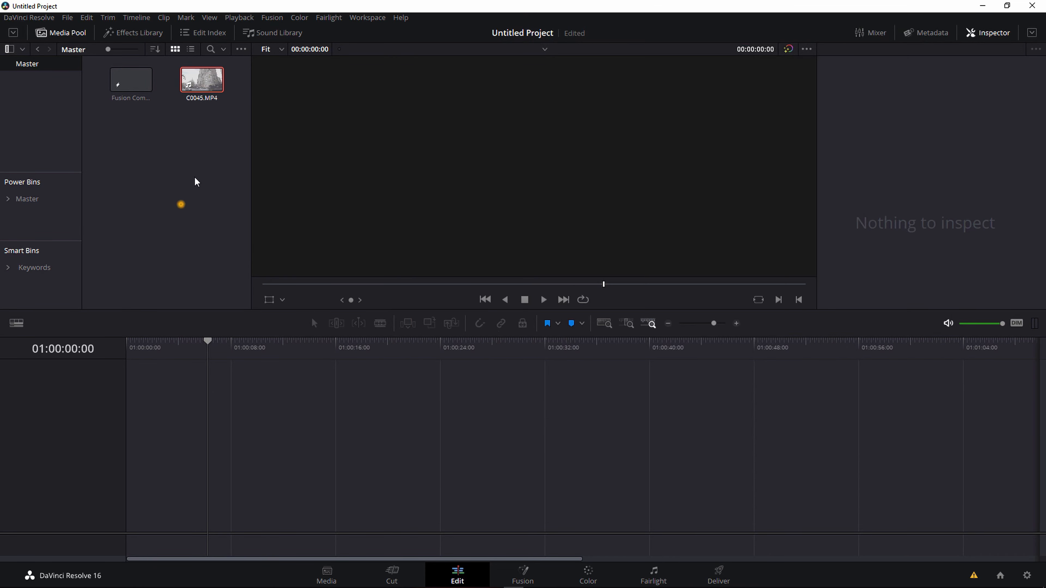
Mute playback, mark an in-to-out section of C0045.MP4 and place it at the start of a new timeline
double_click(203, 80)
click(952, 323)
drag(327, 288, 569, 285)
key(i)
key(o)
drag(430, 184, 124, 457)
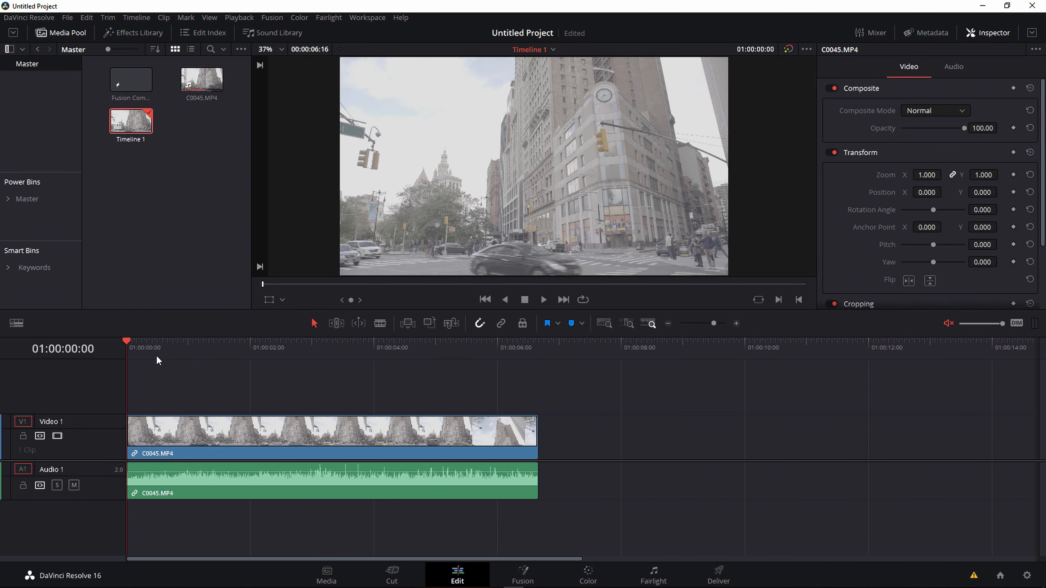
Delete the audio part of C0045.MP4 from the Audio 1 track, keeping the video
drag(157, 355, 358, 479)
click(357, 484)
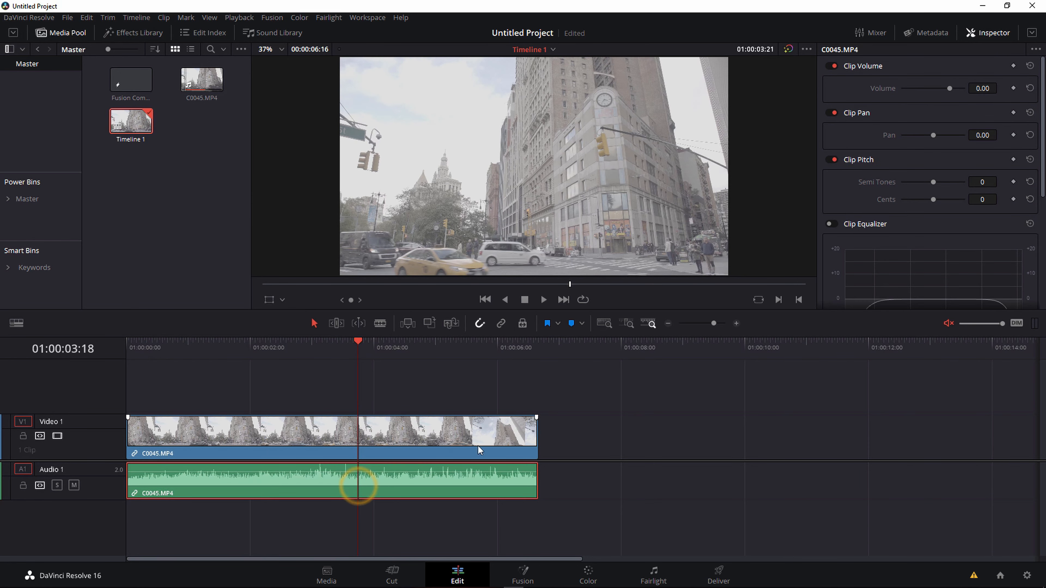
key(Delete)
Convert the C0045.MP4 video clip on the timeline into a new Fusion clip
drag(359, 341, 302, 367)
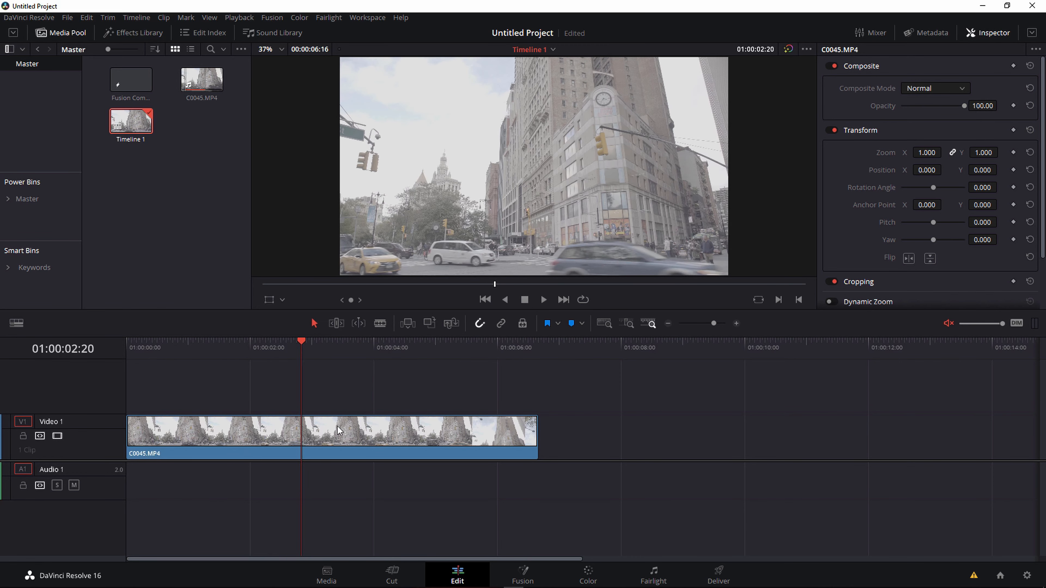
right_click(344, 431)
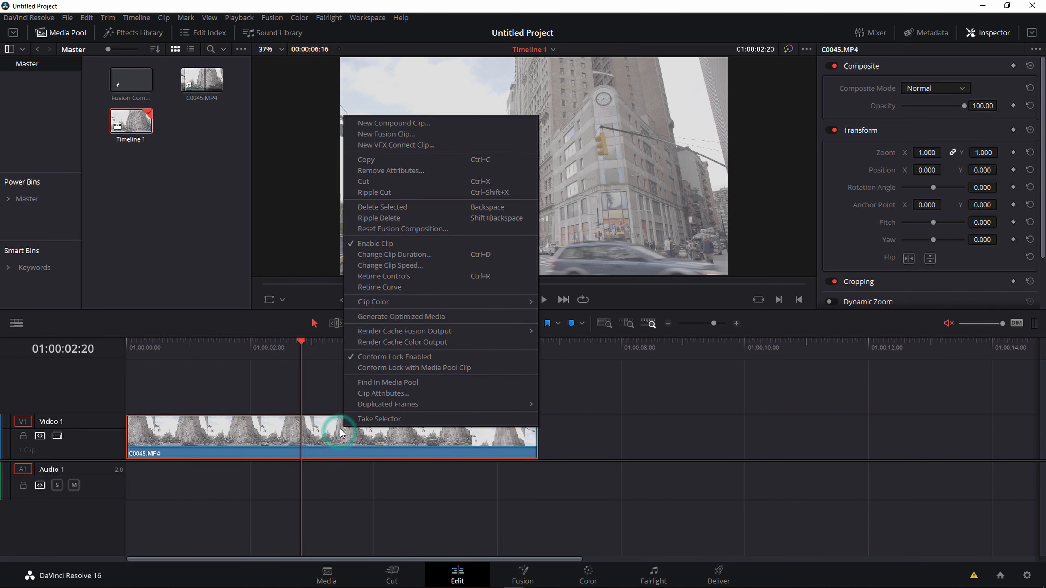
click(393, 136)
click(245, 445)
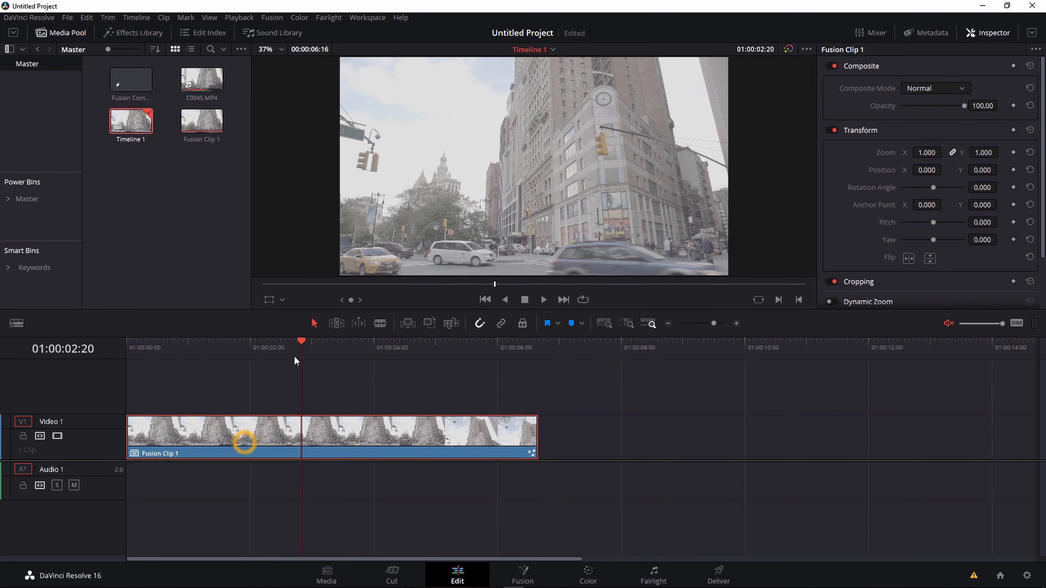
Open the timeline's Fusion Clip 1 on the Fusion page and select both its MediaIn1 and MediaOut1 nodes
drag(289, 351, 283, 373)
click(350, 387)
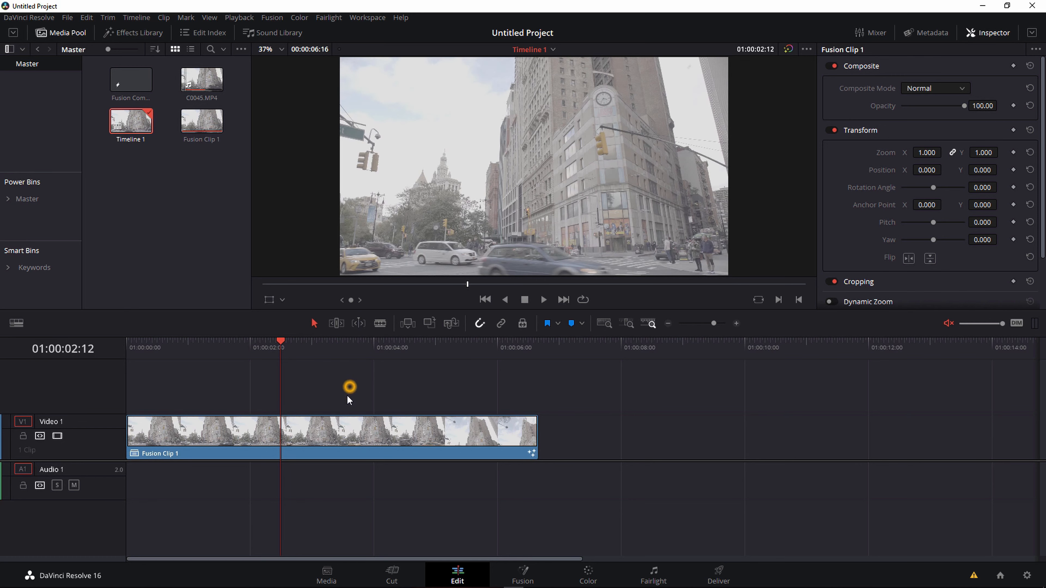
click(355, 429)
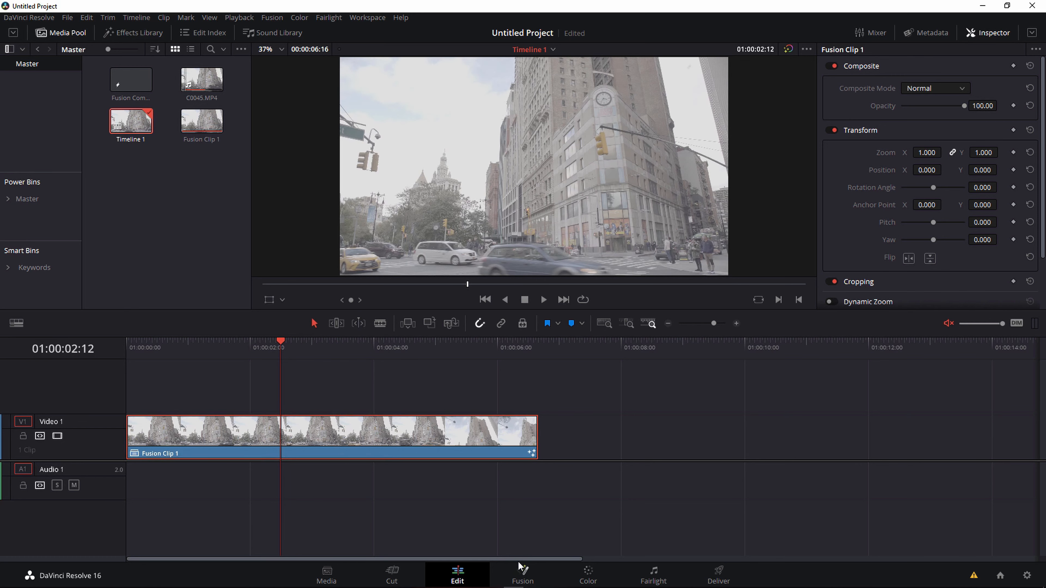
click(530, 577)
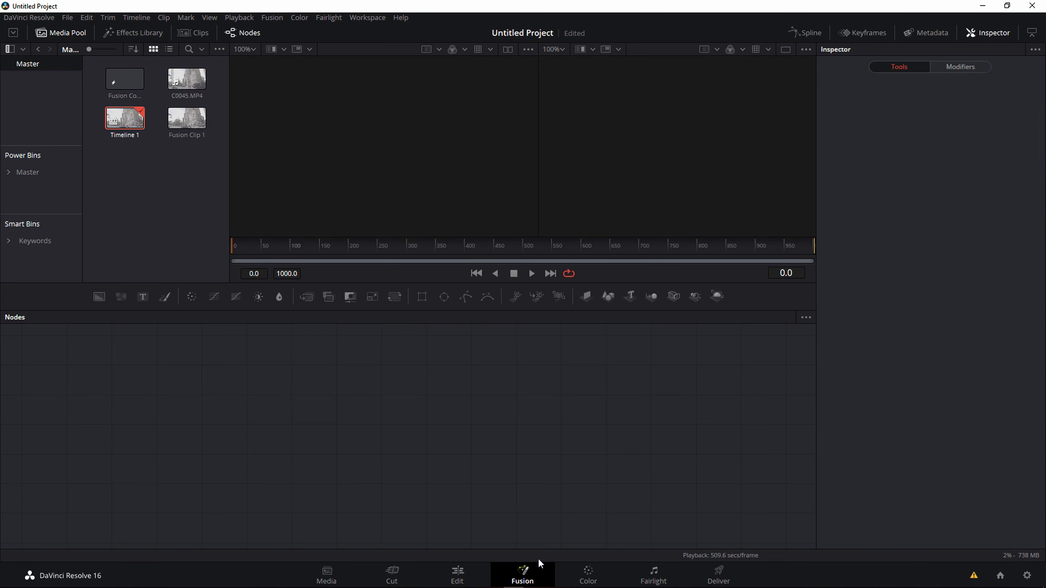
drag(192, 345, 330, 354)
click(174, 362)
drag(174, 362, 681, 472)
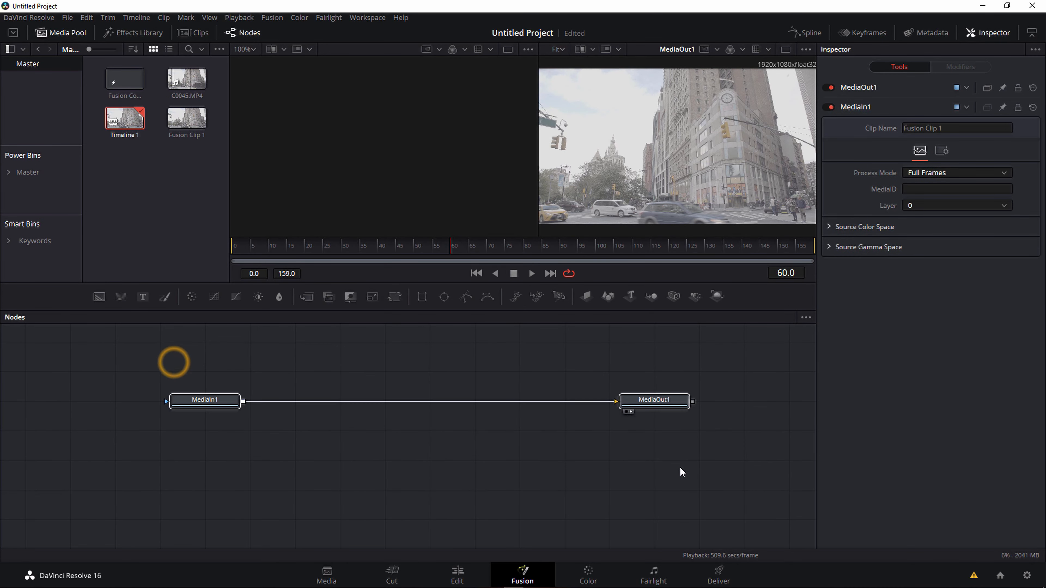
Move the MediaIn1 node closer to the MediaOut1 node in the node graph
drag(234, 407, 492, 381)
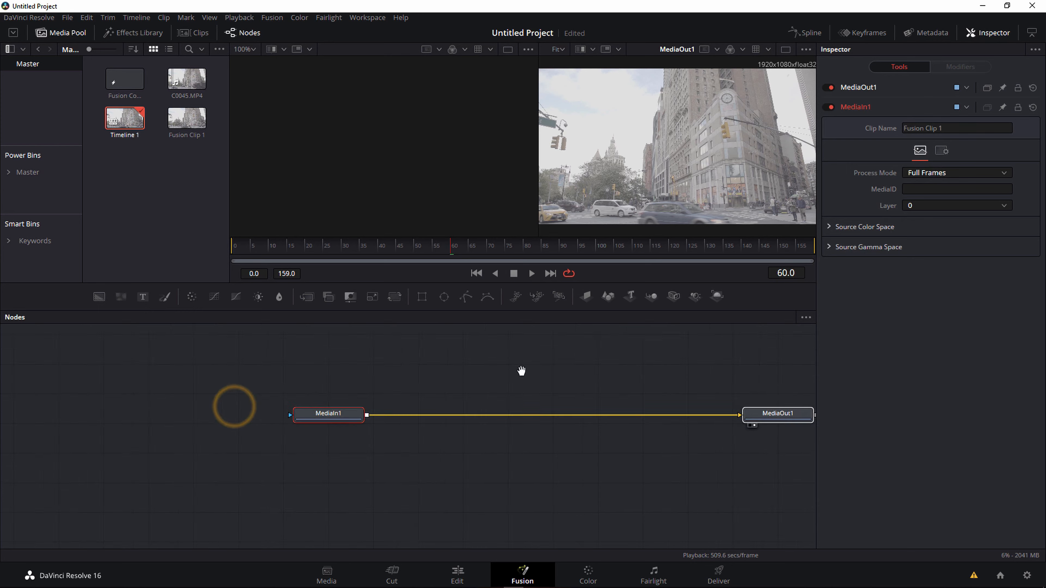
click(505, 369)
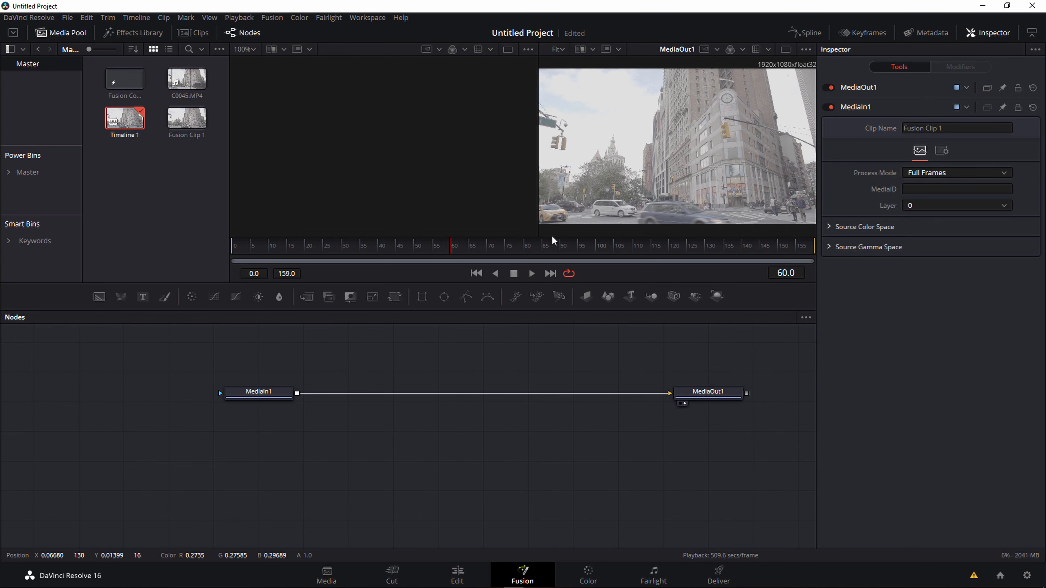
drag(273, 393, 310, 390)
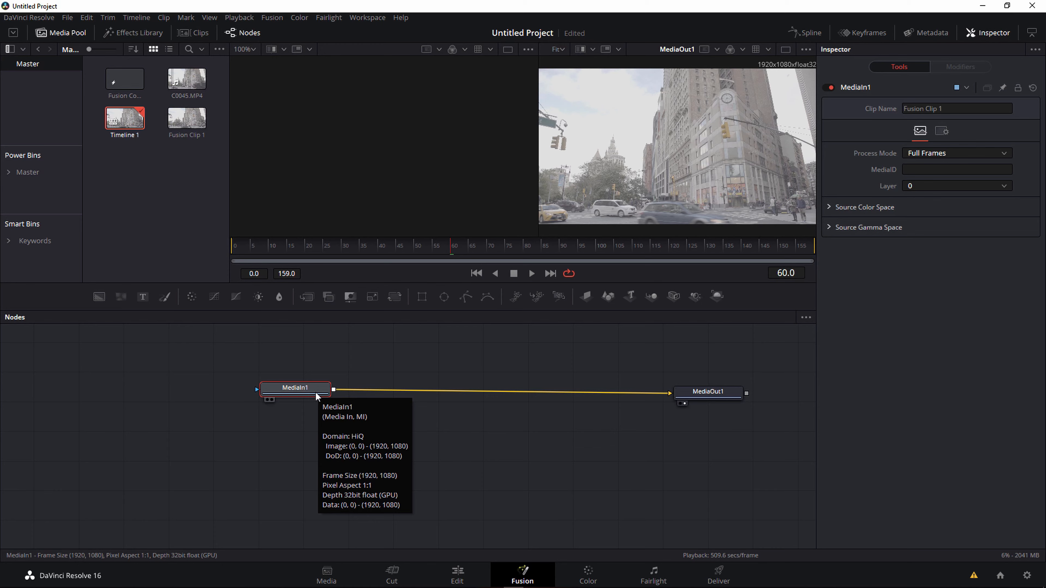
drag(309, 388, 346, 404)
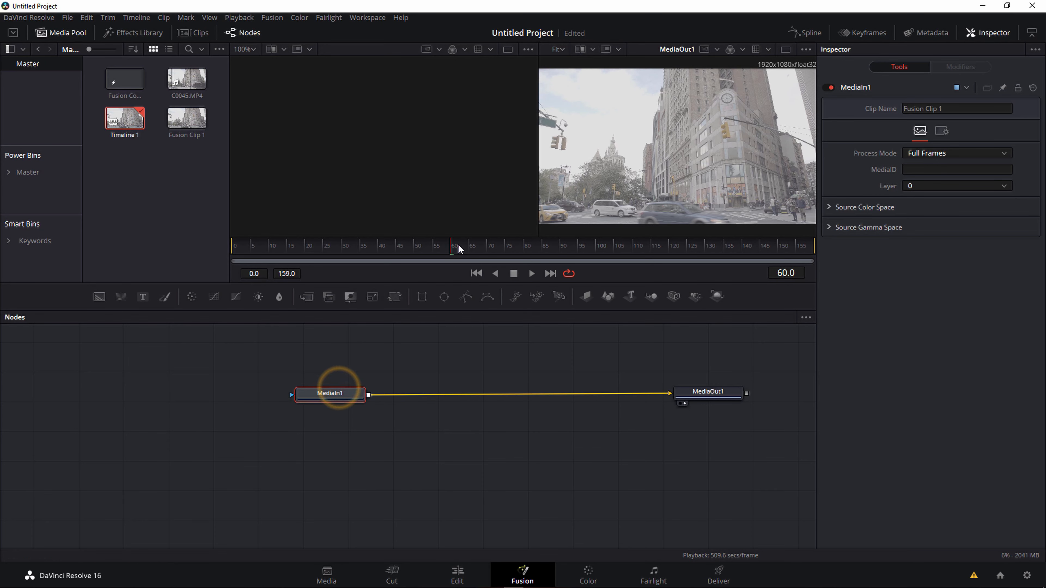
click(592, 179)
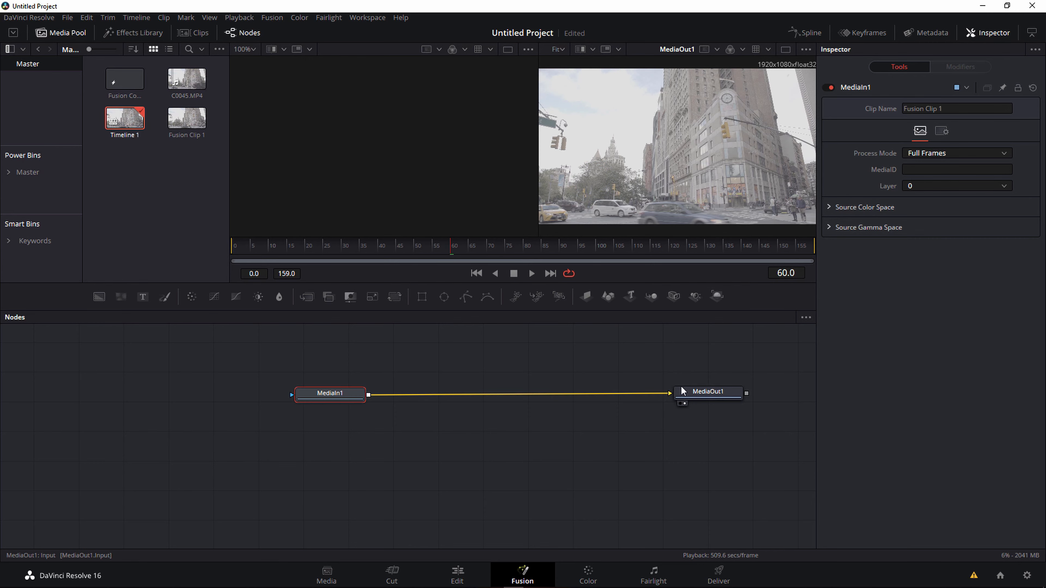
Move the MediaOut1 node closer to MediaIn1, placing it slightly lower, and keep it selected
drag(700, 392, 534, 362)
drag(479, 397, 608, 387)
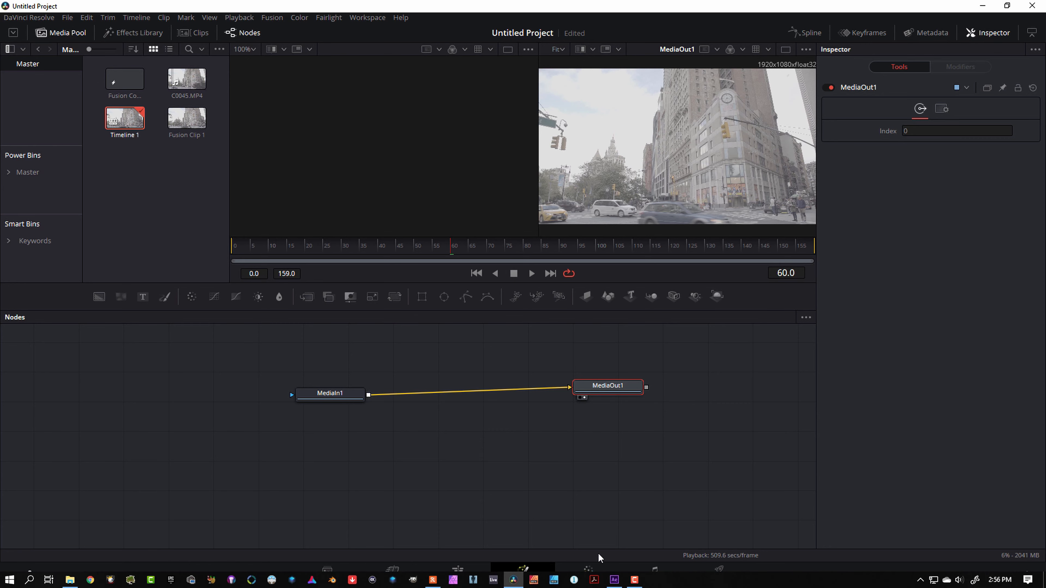
mouse_move(612, 393)
mouse_down()
mouse_move(624, 389)
mouse_move(602, 397)
mouse_up()
drag(257, 342, 506, 497)
click(605, 366)
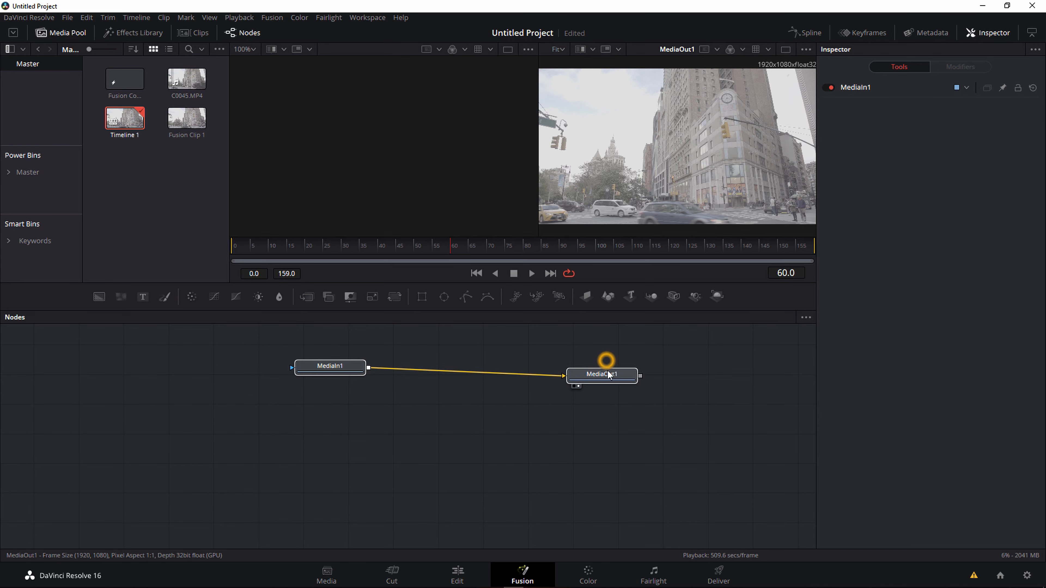
scroll(465, 387, up, 3)
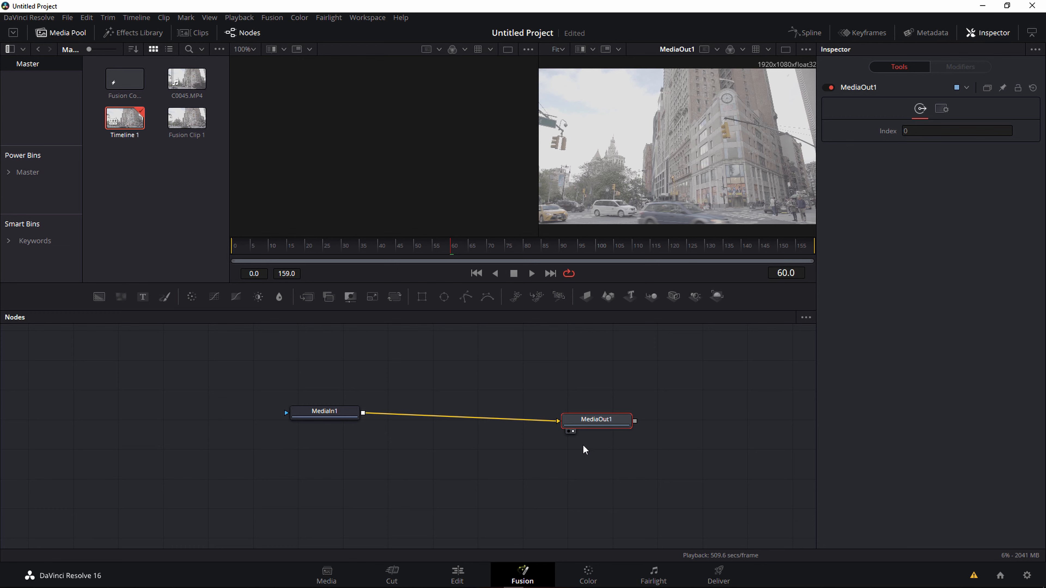
Move the MediaOut1 node slightly higher in the node graph and display it in the first viewer as well
click(578, 427)
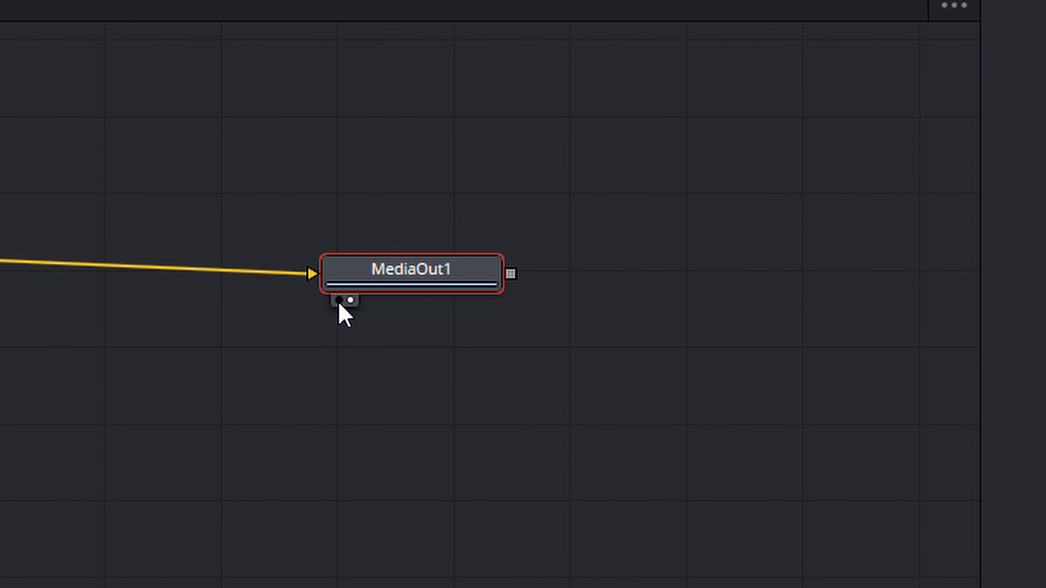
drag(362, 275, 331, 241)
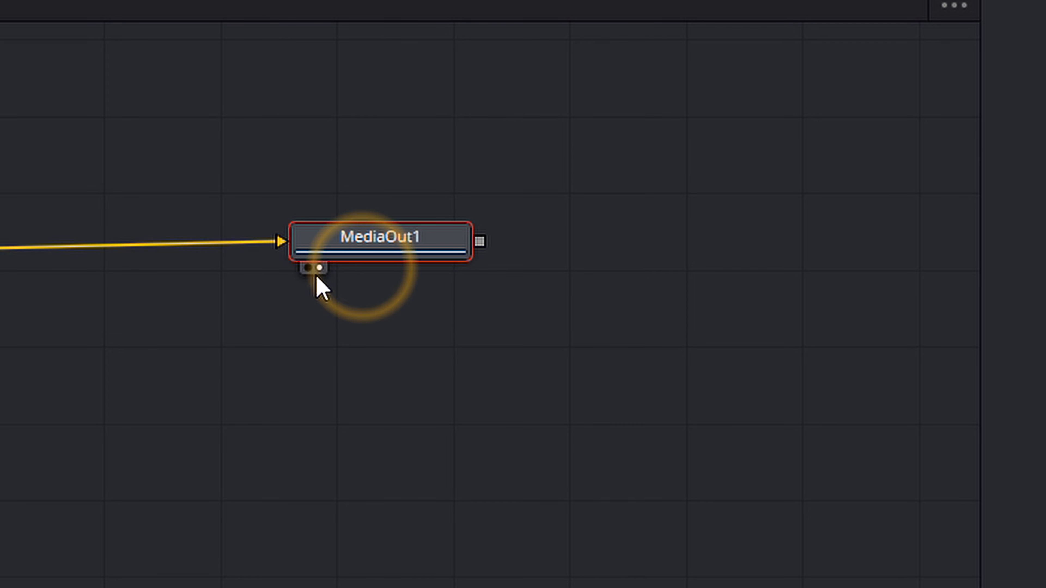
drag(393, 231, 345, 257)
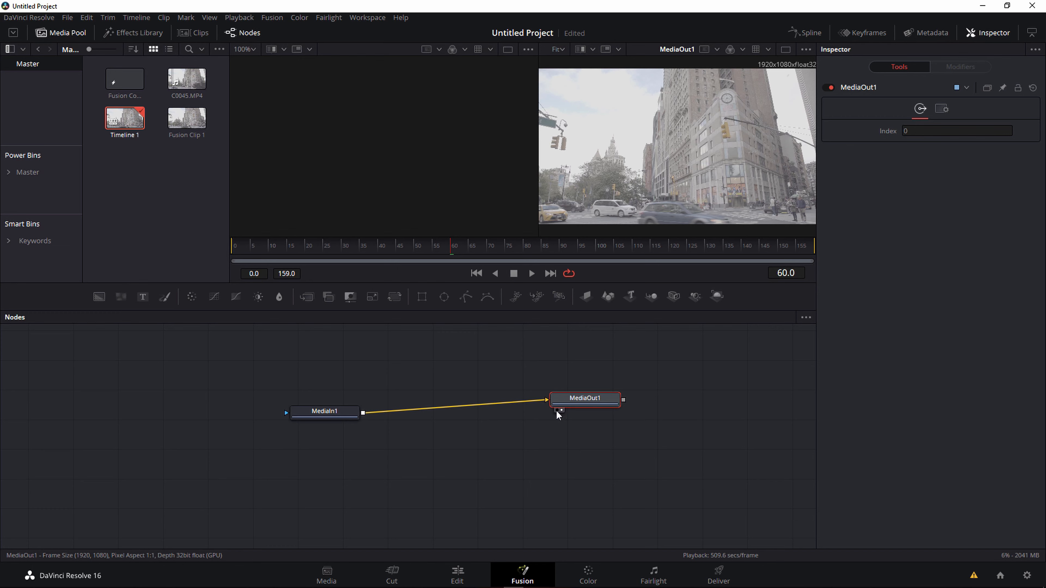
click(558, 410)
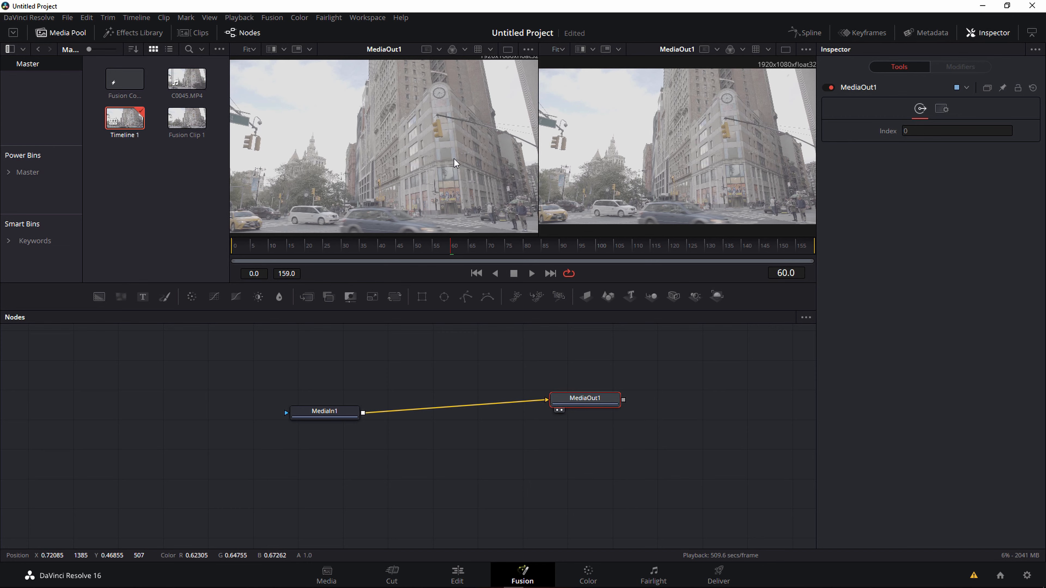
Switch the display to a single viewer and return to the dual-viewer layout
click(787, 51)
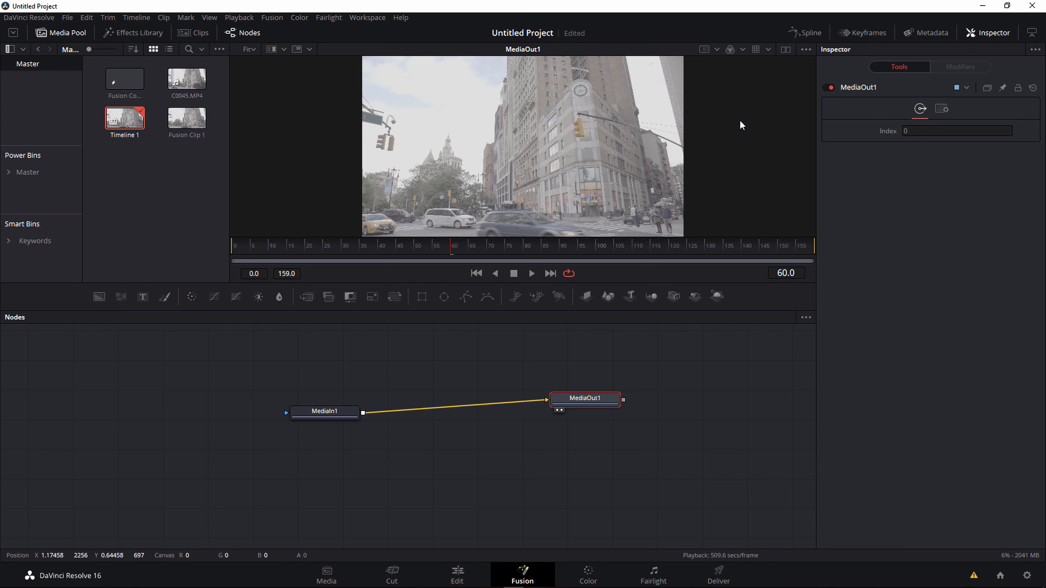
click(787, 51)
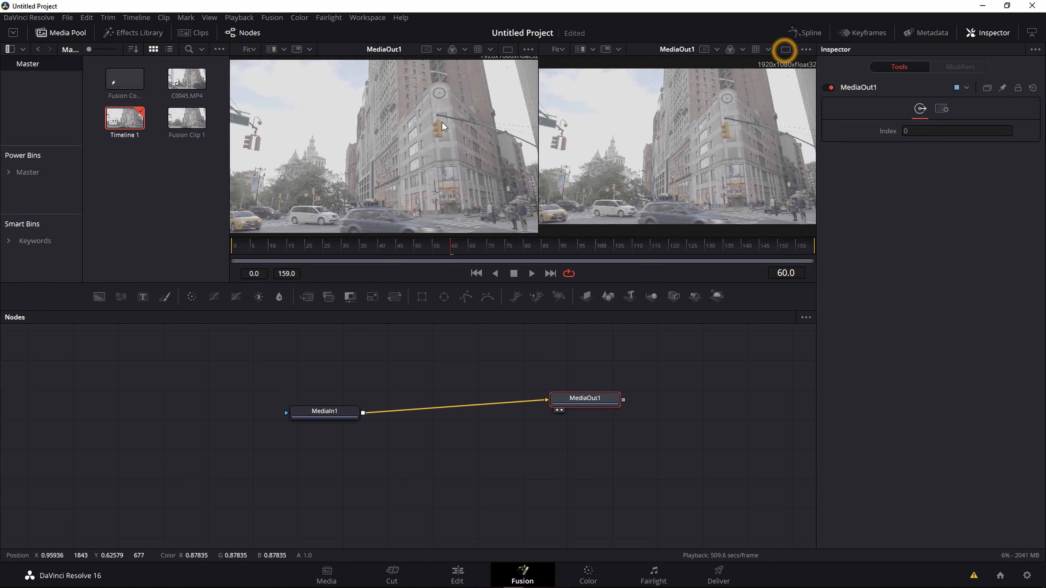
click(458, 88)
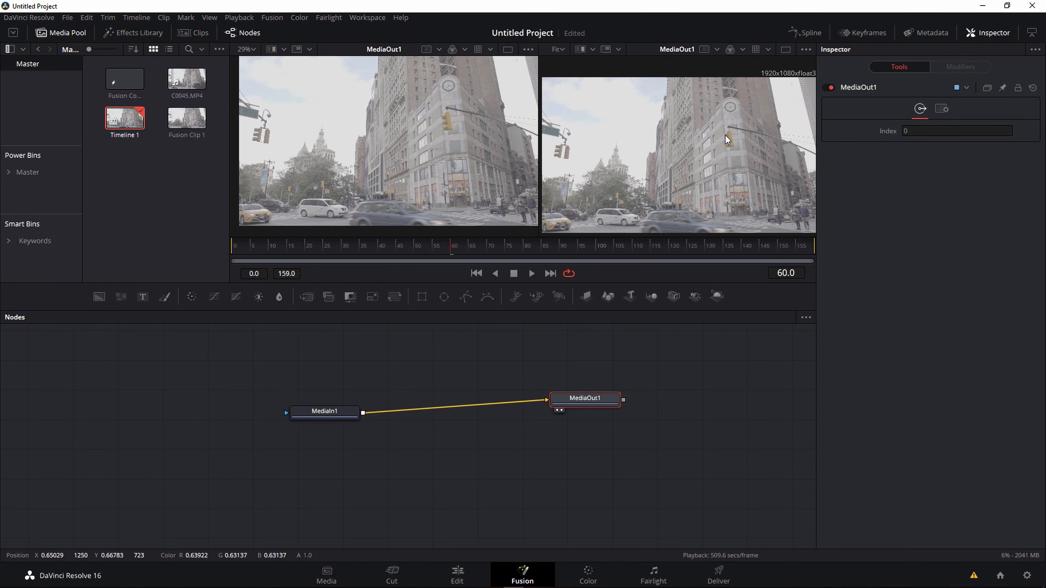
Scrub the playhead to frame 80 and arrange the MediaIn1 and MediaOut1 nodes level with each other
drag(591, 400, 571, 403)
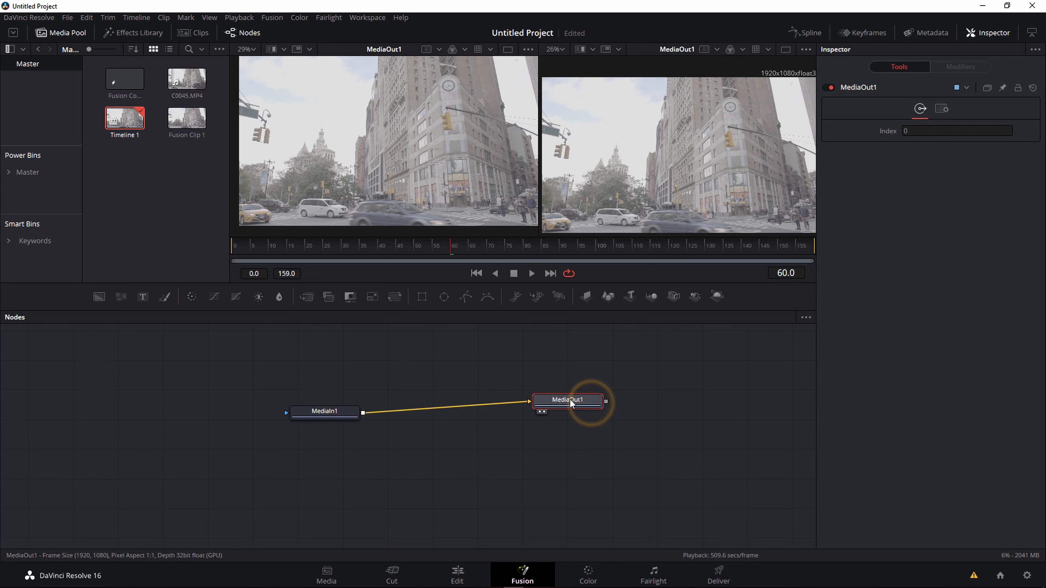
click(458, 161)
click(577, 149)
click(383, 147)
click(627, 148)
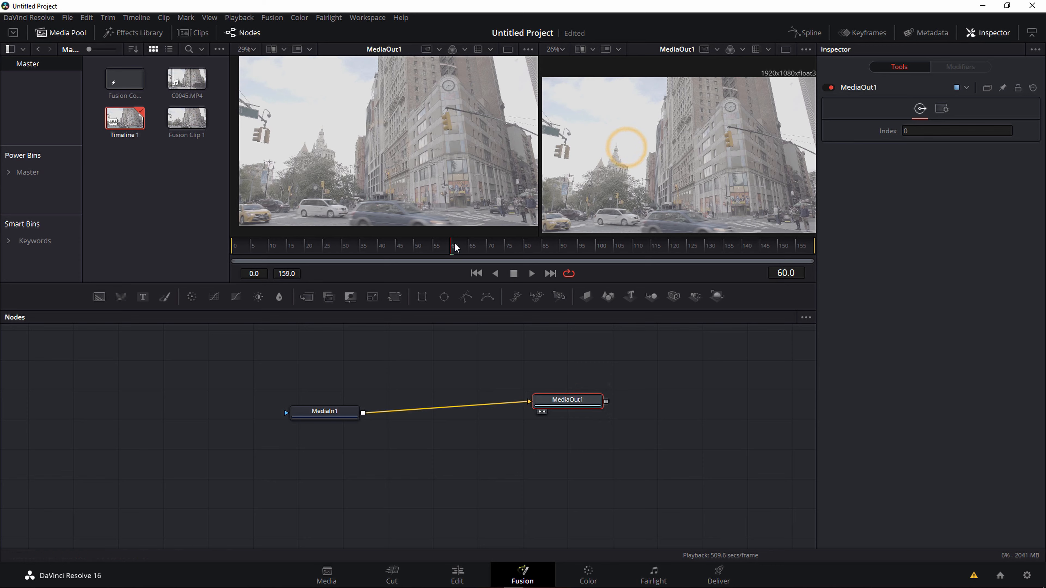
drag(449, 246, 527, 247)
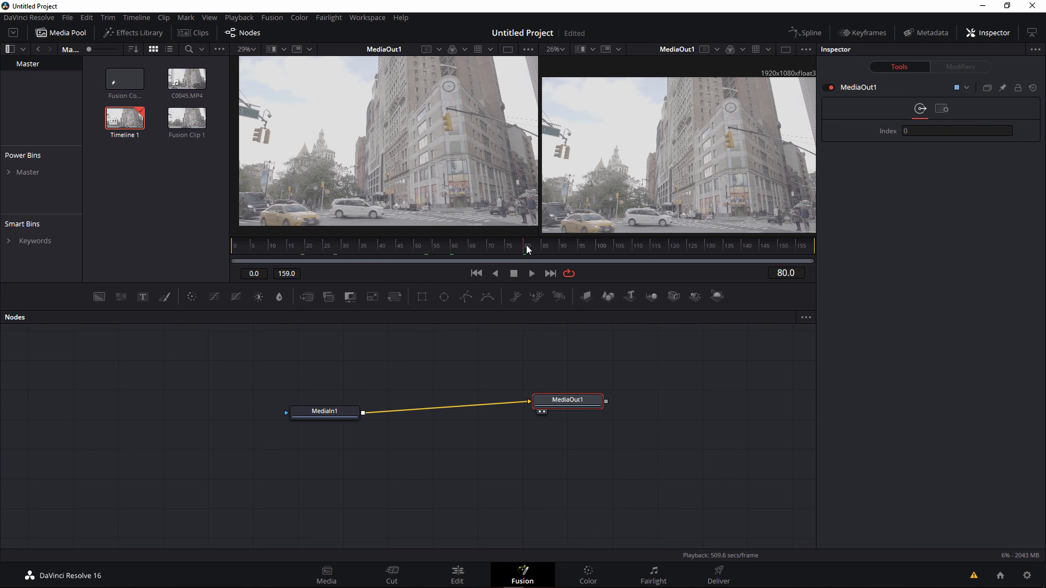
drag(359, 410, 350, 395)
drag(573, 403, 579, 399)
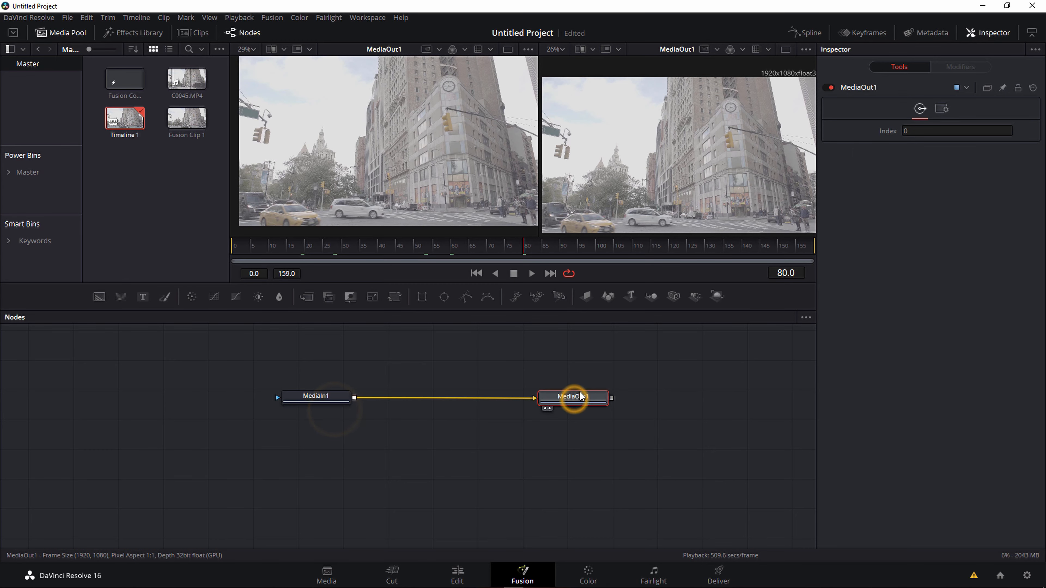
Toggle MediaOut1's display off and on in both viewers, ending with both viewers cleared
click(548, 407)
click(550, 407)
drag(550, 405, 555, 380)
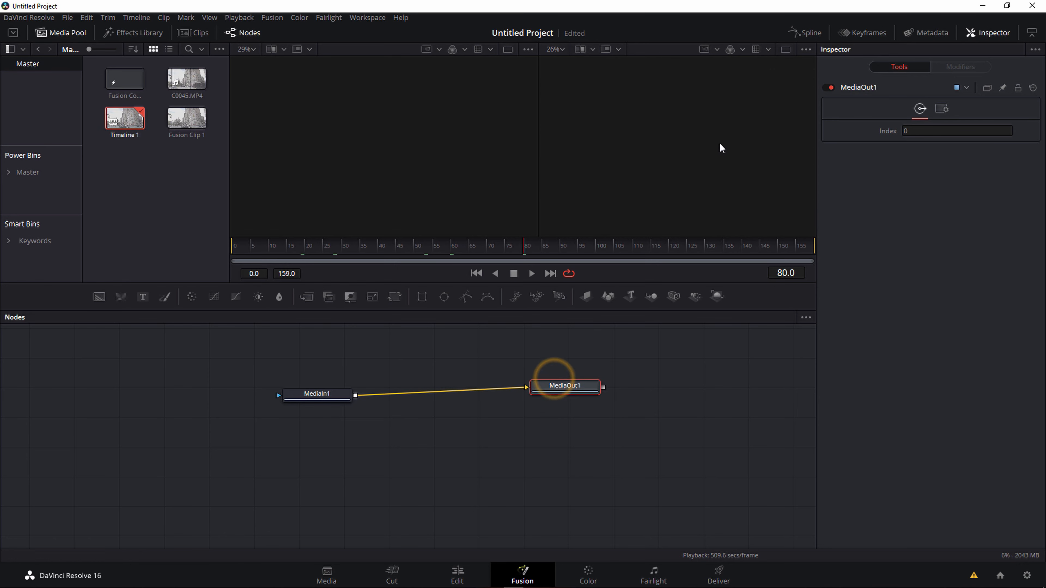
click(500, 156)
mouse_move(573, 387)
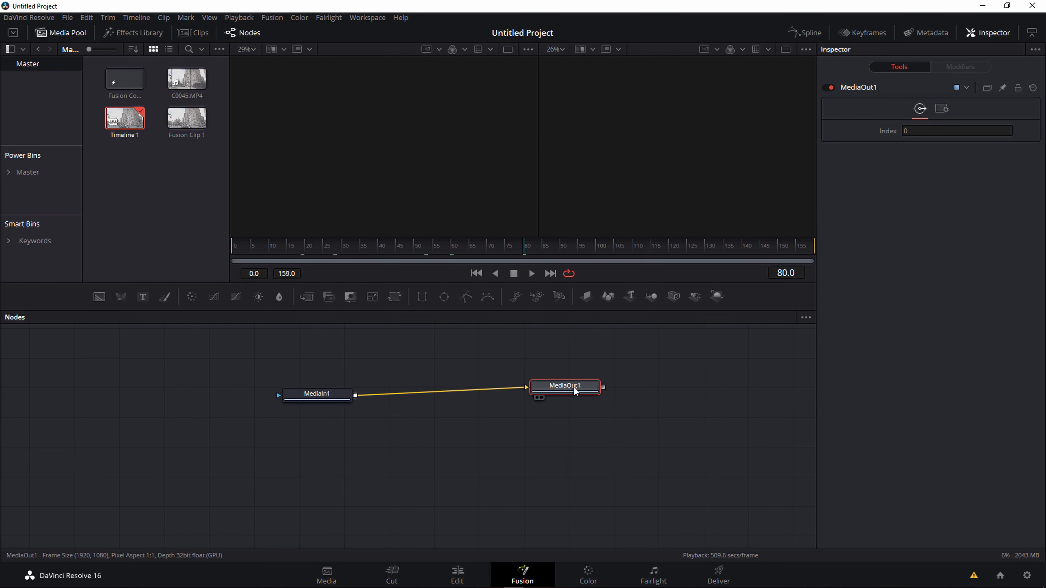
click(537, 397)
click(542, 398)
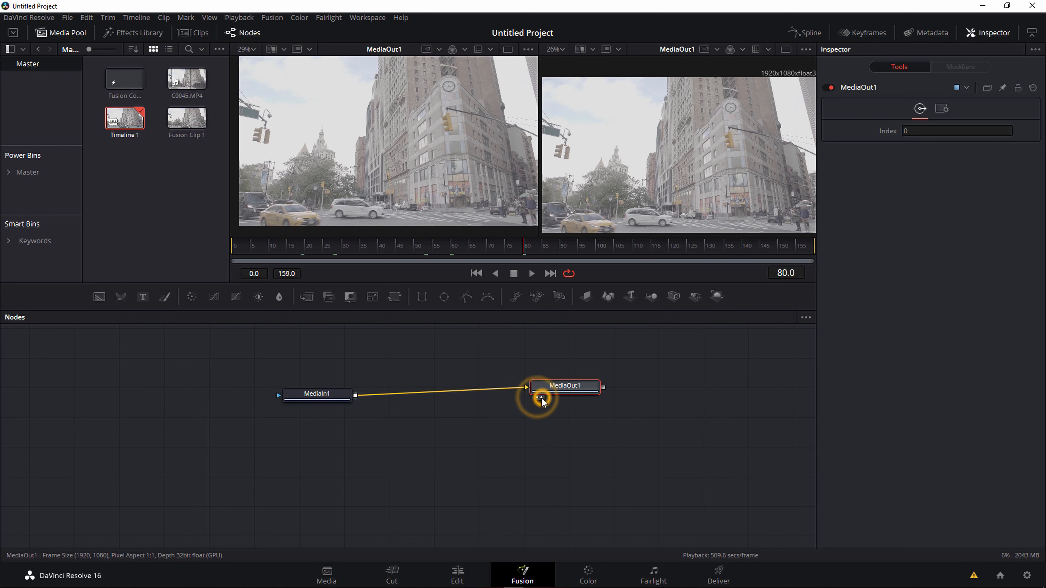
click(538, 397)
click(543, 398)
Display MediaOut1 in both viewers again and select both the MediaIn1 and MediaOut1 nodes
drag(553, 387, 581, 383)
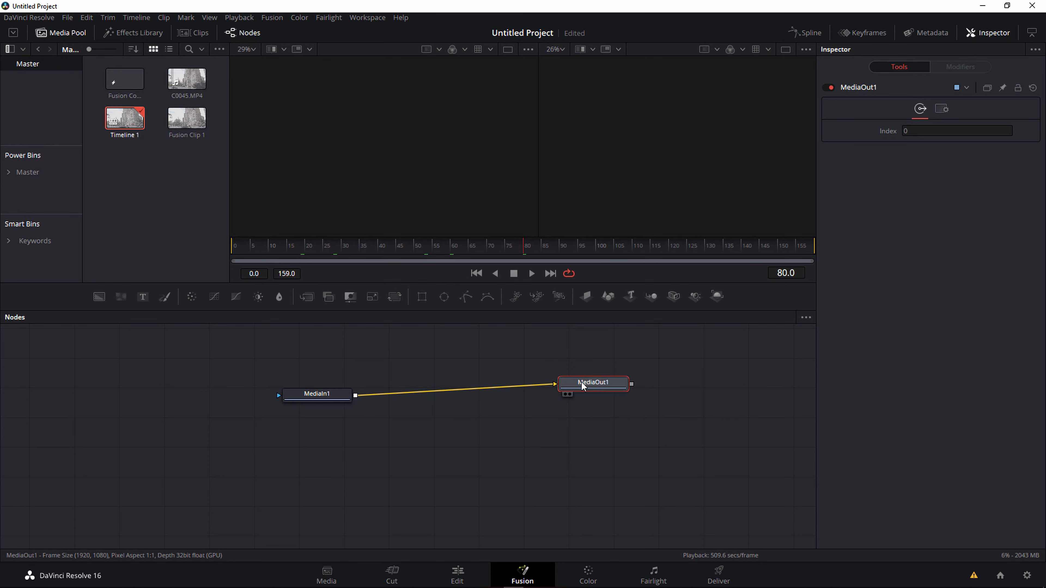
click(565, 395)
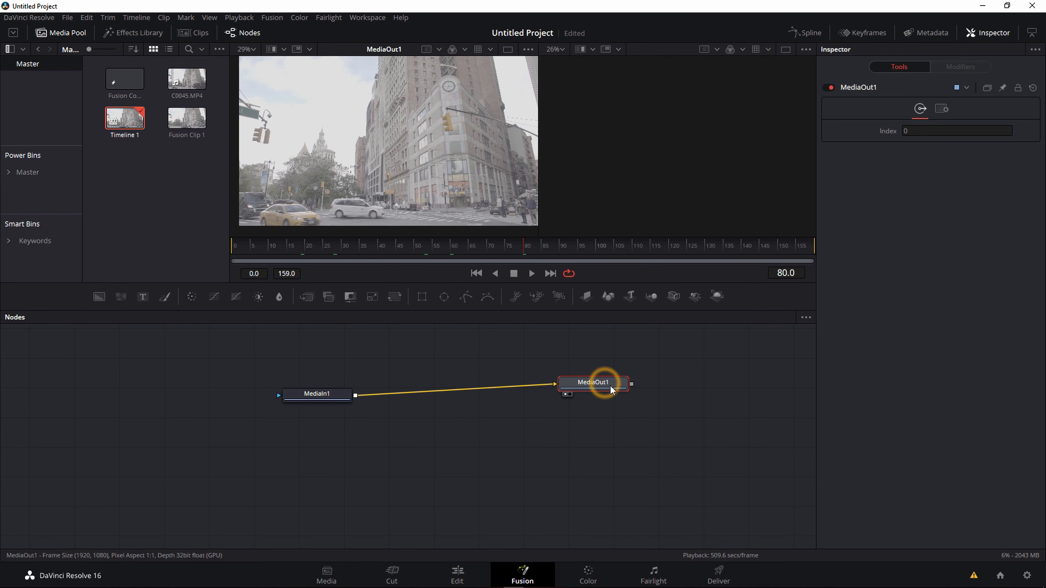
key(2)
click(658, 164)
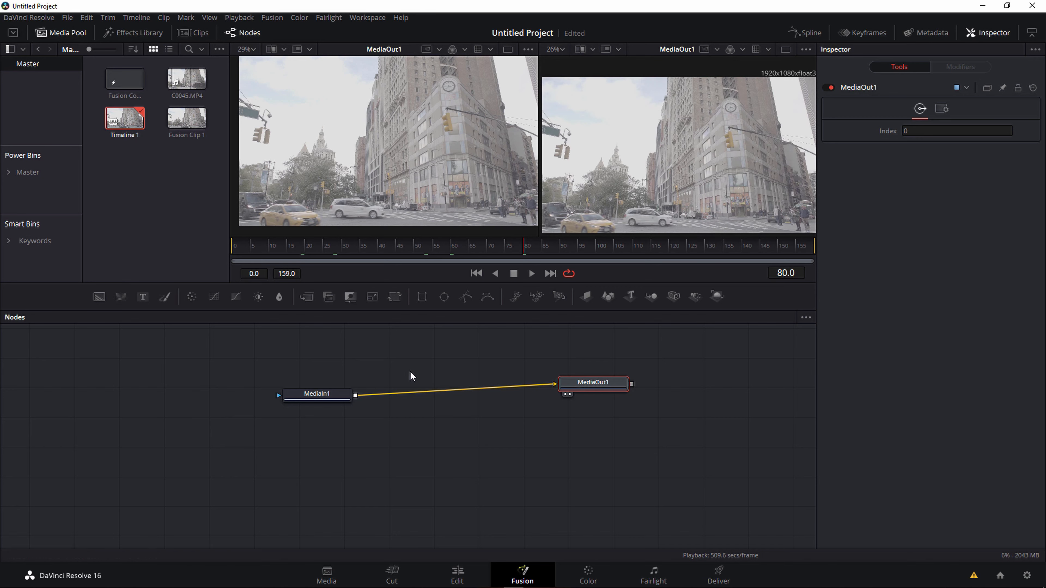
drag(289, 349, 609, 416)
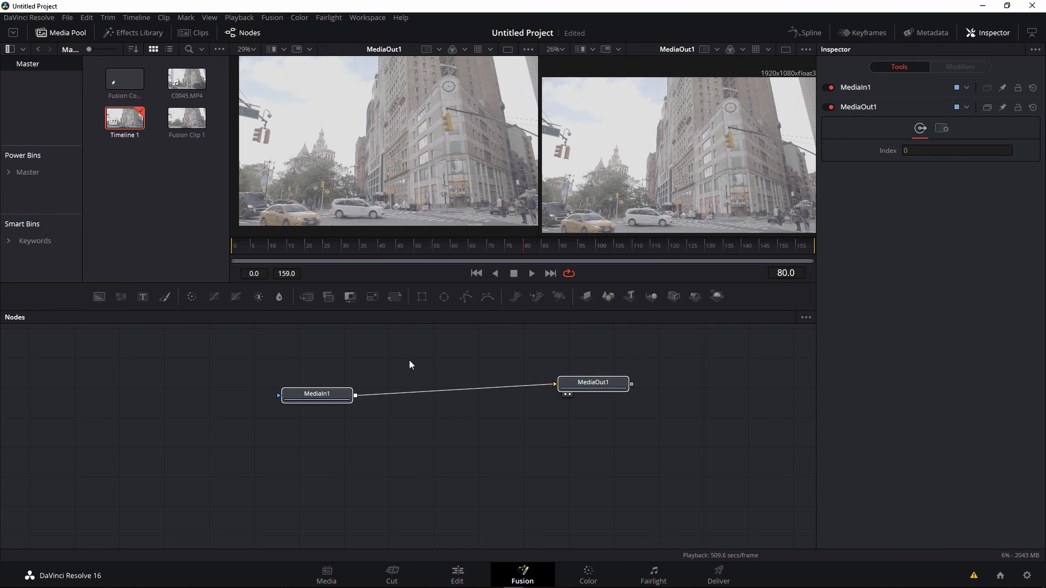
drag(471, 363, 489, 361)
Switch to After Effects, add the C0045.MP4 footage to Comp 1 and set the current time to 0;00;03;15
key(alt+Tab)
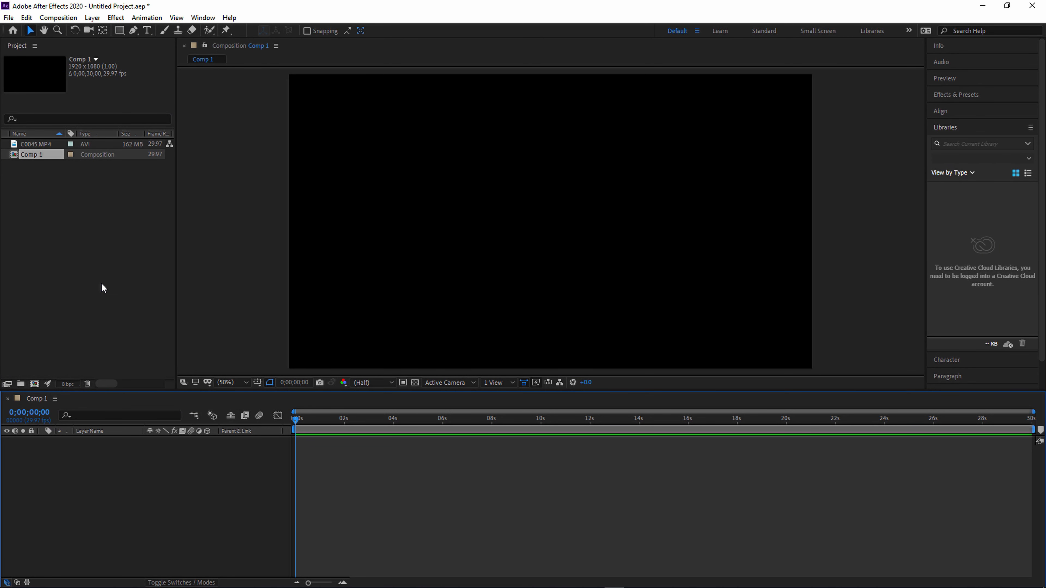
drag(48, 148, 224, 480)
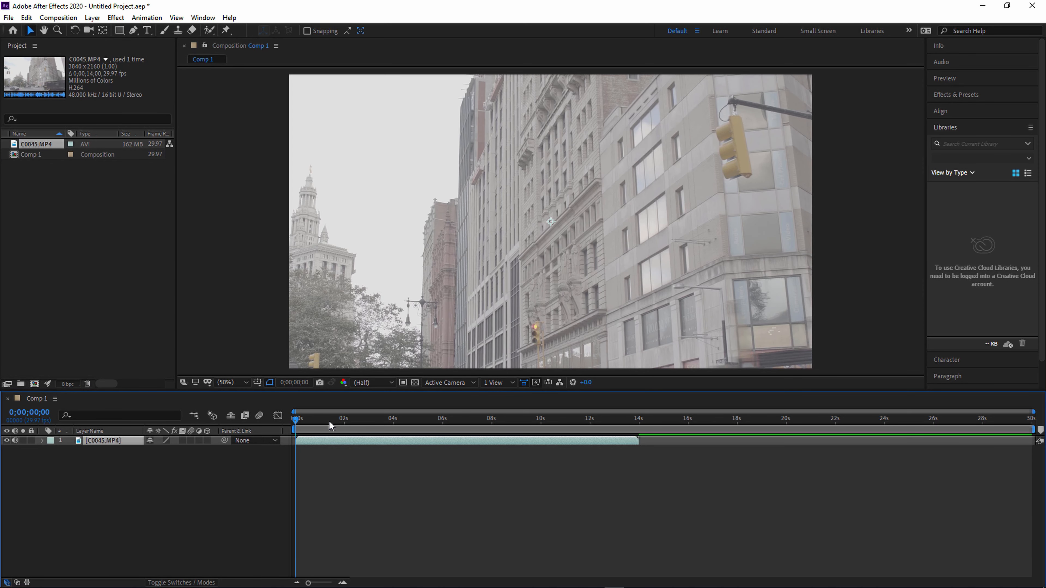
drag(330, 418, 379, 420)
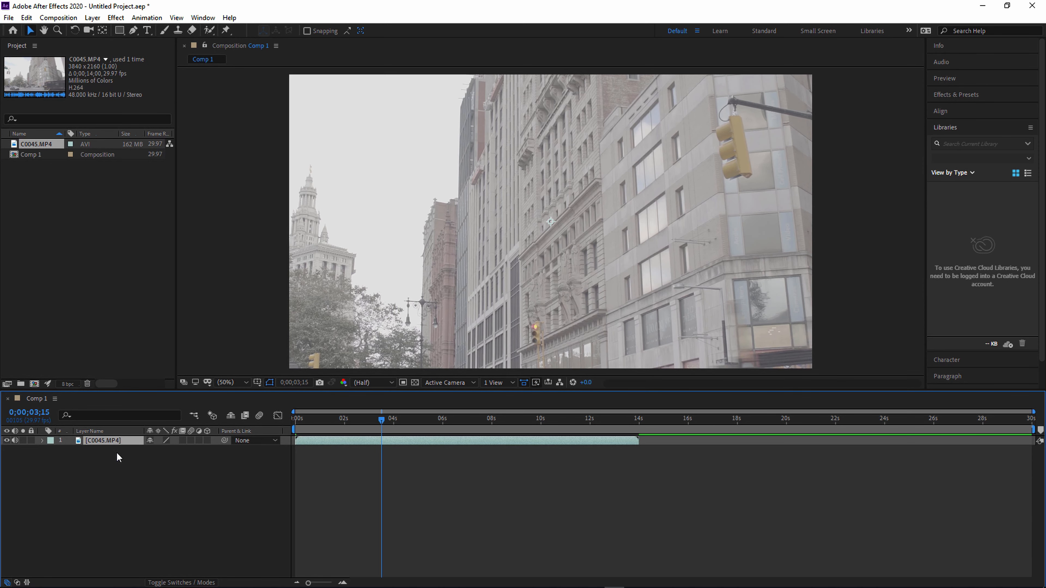
Duplicate the C0045.MP4 layer repeatedly until Comp 1 contains nine stacked layers
click(125, 461)
click(118, 442)
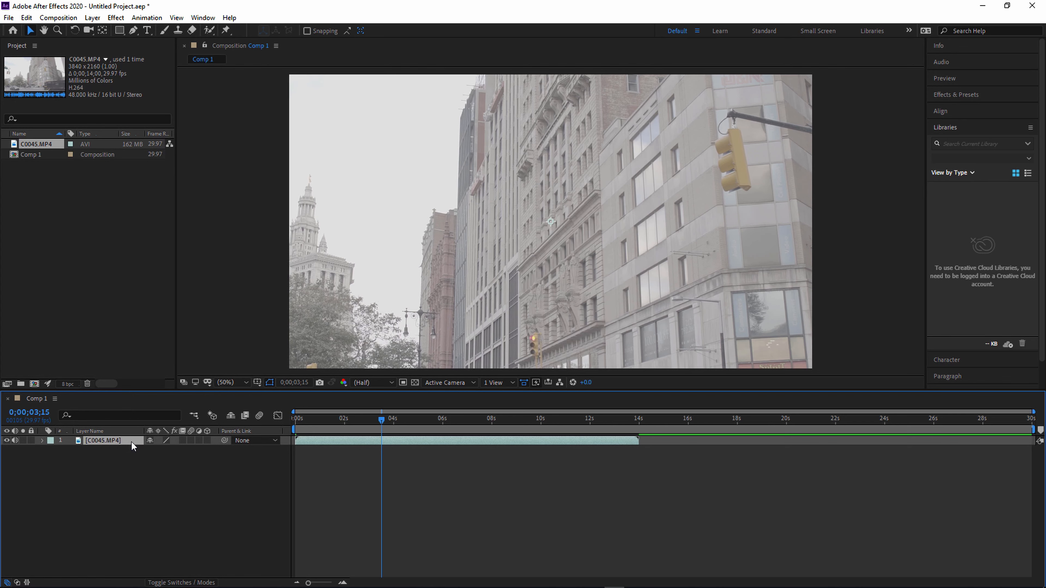
key(ctrl+d)
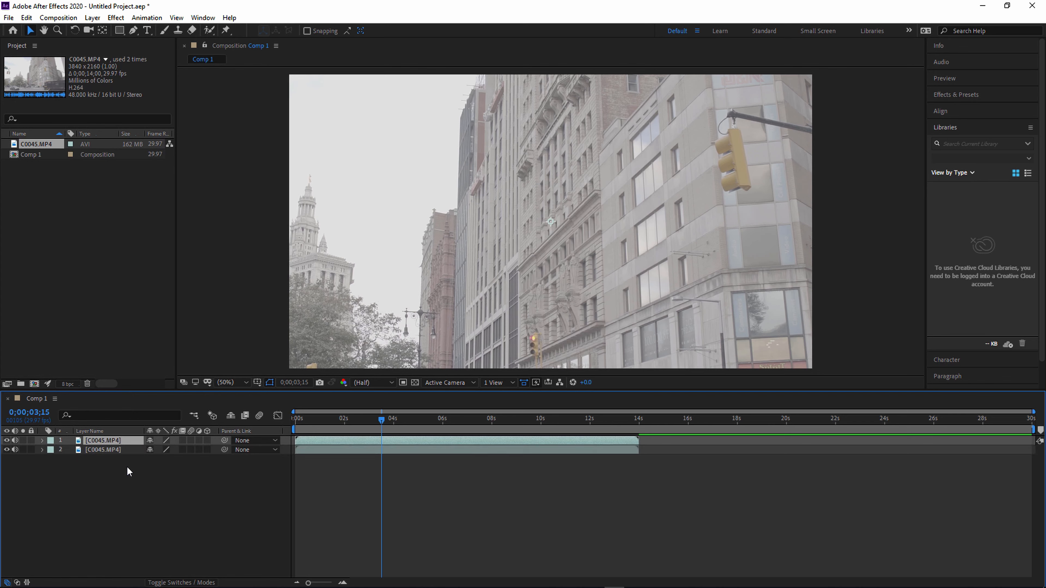
click(323, 460)
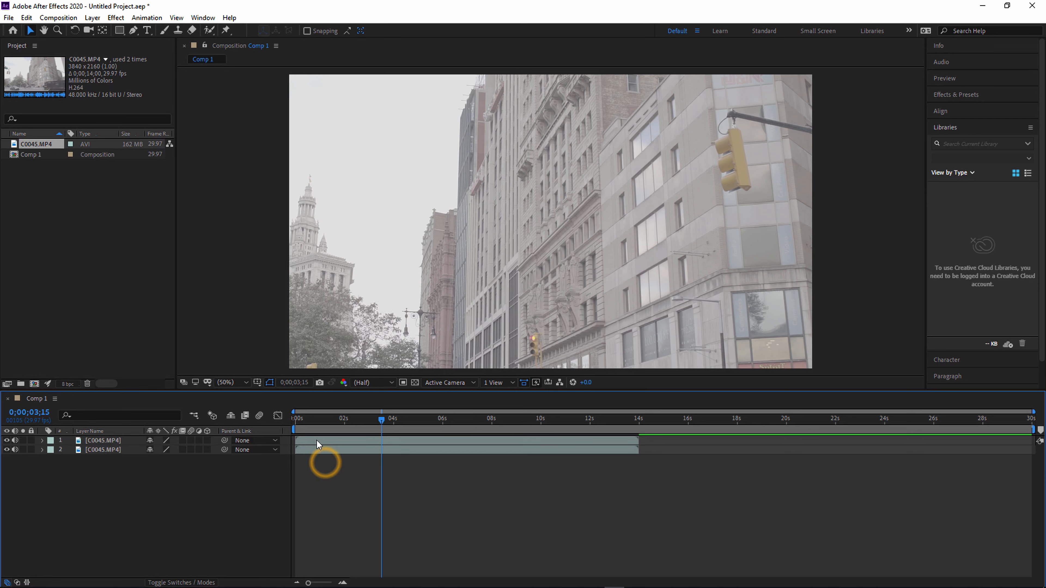
click(316, 441)
key(ctrl+d)
key(ctrl+d)
key(ctrl+d)
key(ctrl+d)
key(ctrl+d)
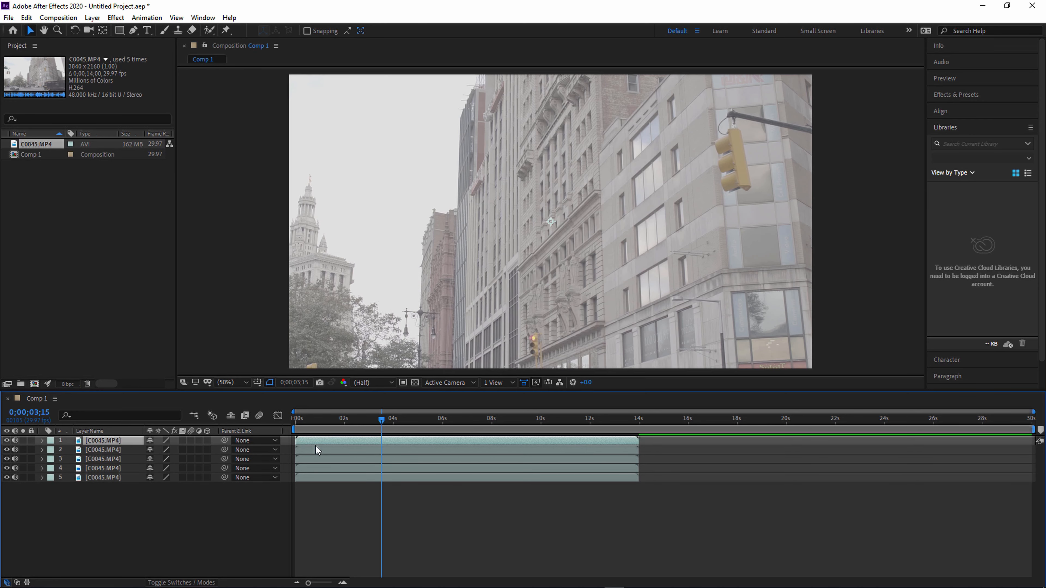
key(ctrl+d)
key(ctrl+d)
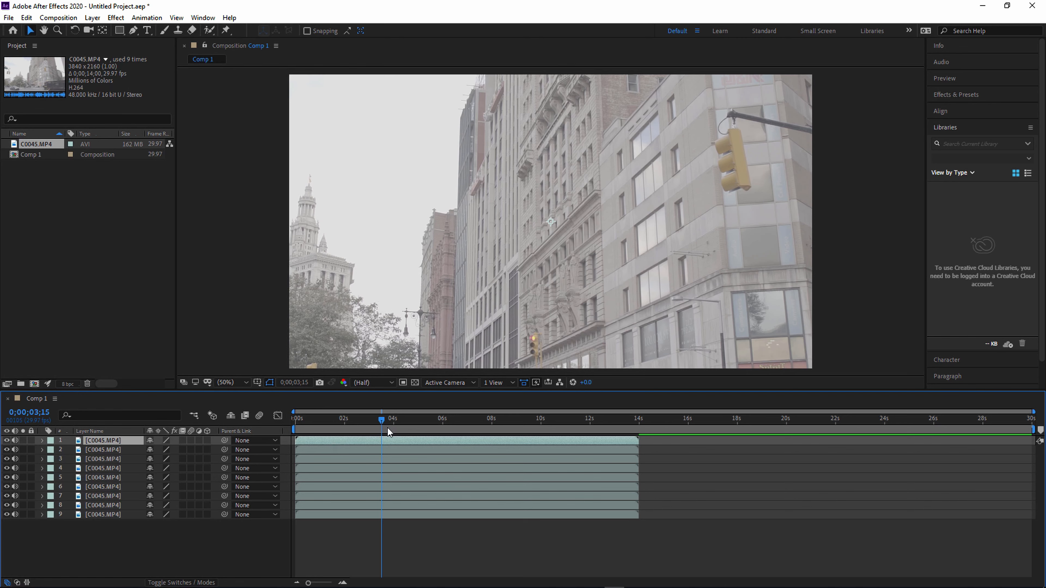
Select the stacked C0045.MP4 layers and shift several of the copies to different start times in Comp 1
drag(374, 542, 322, 451)
drag(338, 441, 375, 446)
drag(359, 453, 387, 459)
drag(328, 459, 361, 459)
drag(346, 472, 368, 481)
click(346, 420)
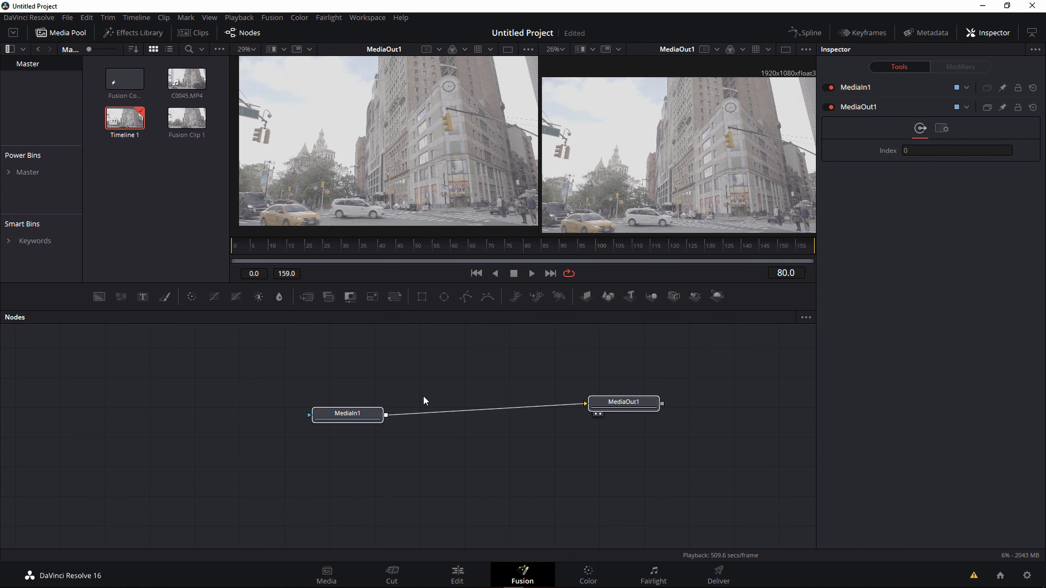
Switch back to DaVinci Resolve and rearrange the nodes, placing MediaIn1 farther from MediaOut1
drag(411, 389, 388, 386)
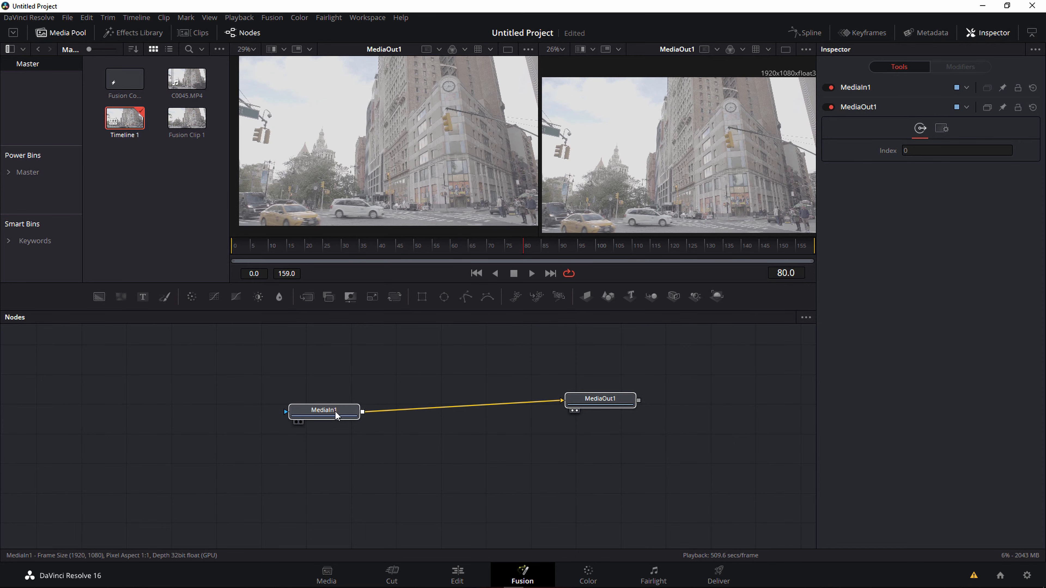
drag(334, 413, 317, 392)
drag(553, 452, 569, 452)
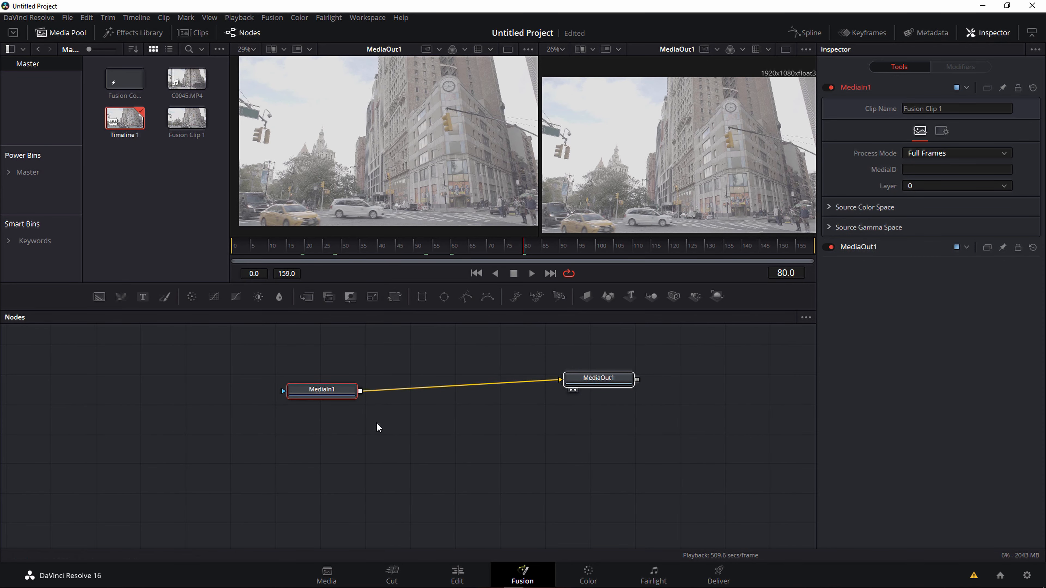
drag(315, 388, 296, 384)
drag(412, 395, 480, 437)
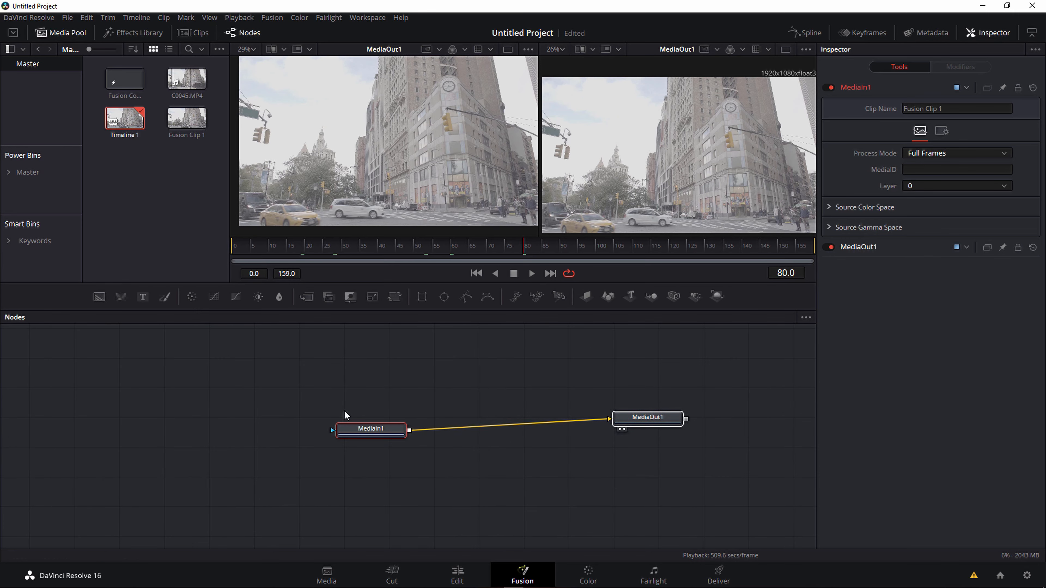
drag(371, 431, 340, 390)
click(519, 426)
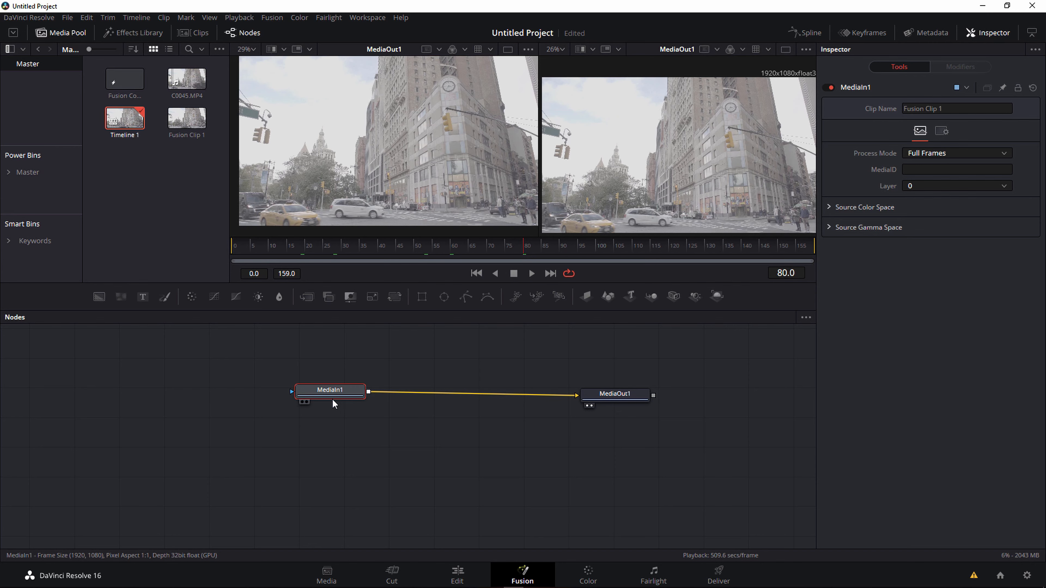
drag(329, 390, 301, 392)
Add the C0045.MP4 clip from the media pool as a node connected to MediaOut1 in place of MediaIn1
click(186, 119)
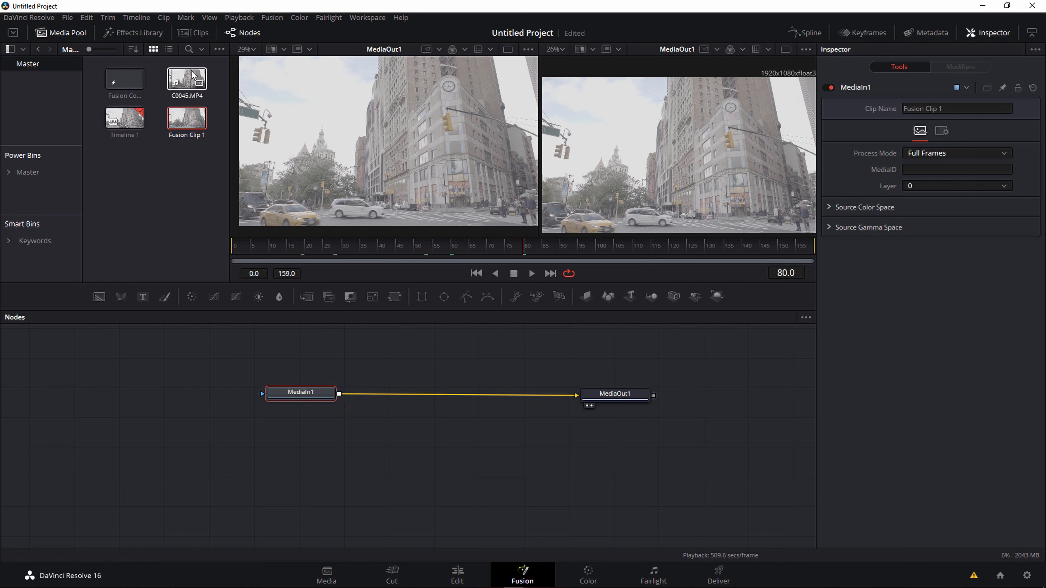
drag(183, 82, 577, 396)
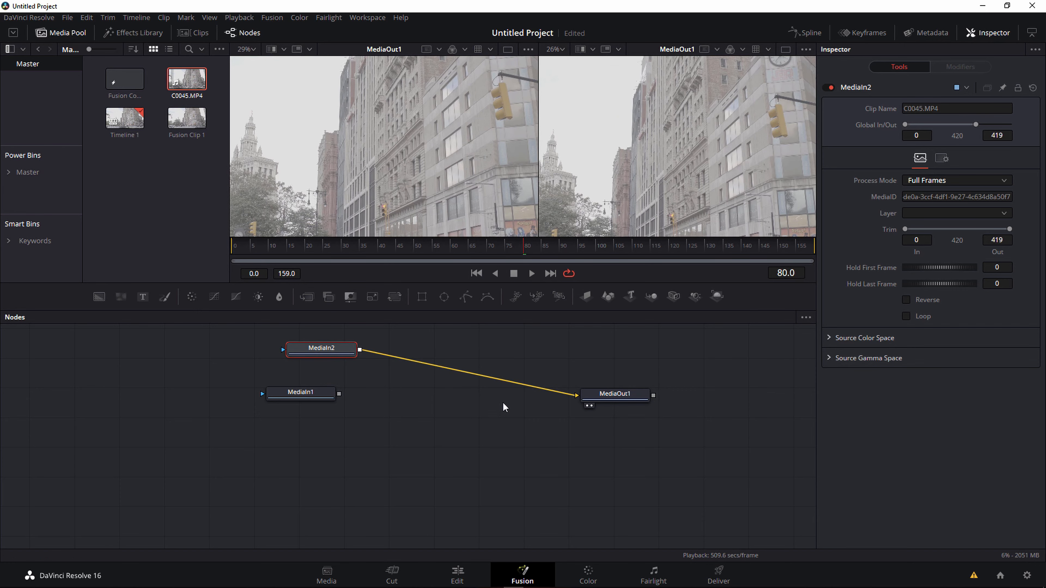
Reconnect MediaIn1 to MediaOut1 in place of the C0045.MP4 node and space the two input nodes apart
drag(572, 395, 538, 390)
drag(339, 393, 576, 400)
drag(322, 348, 312, 347)
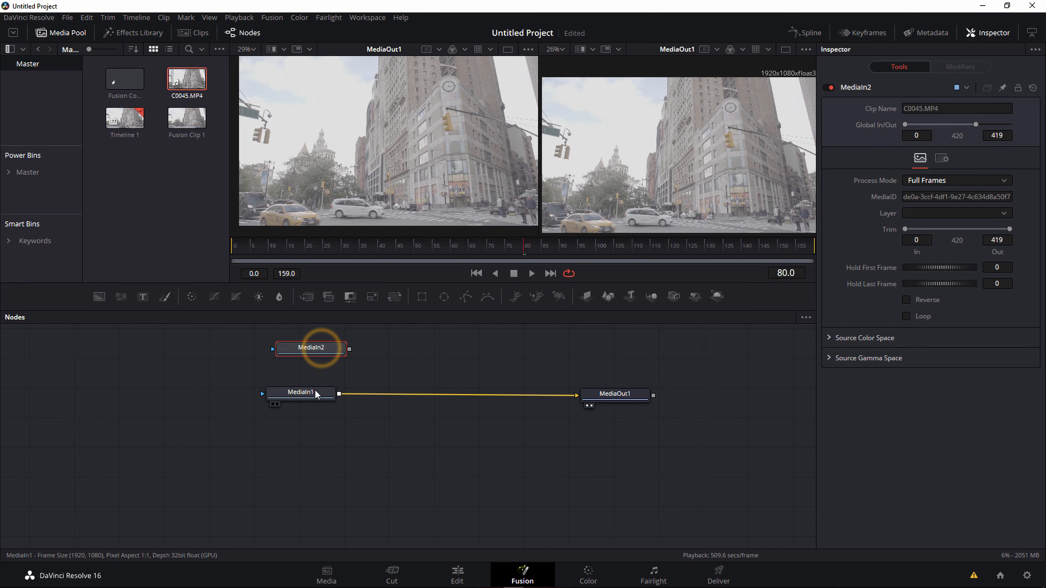
drag(311, 397, 295, 404)
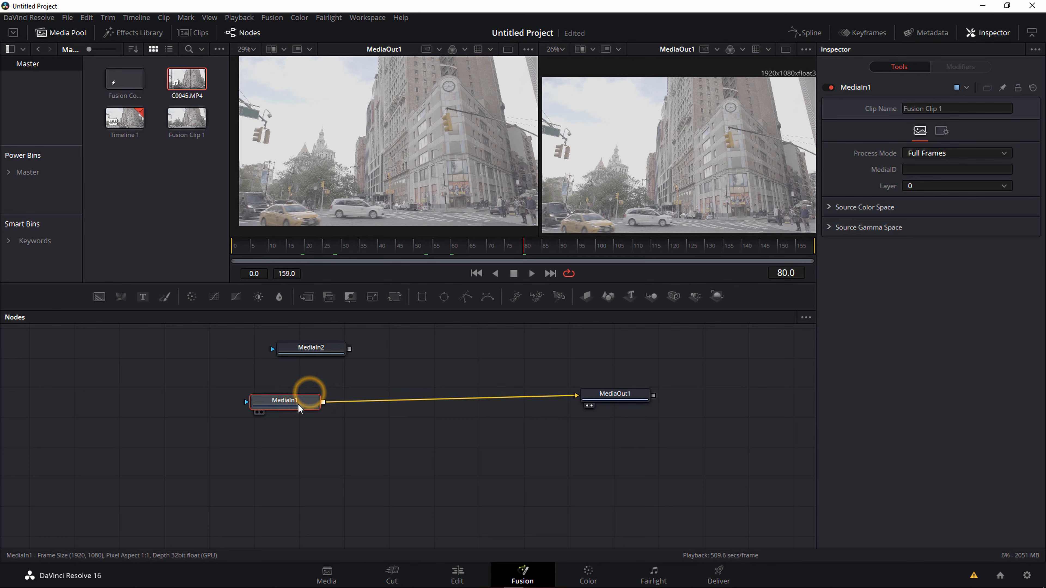
Insert a Merge node between MediaIn1 and MediaOut1, with MediaIn1 feeding its background input
click(307, 298)
drag(381, 402, 418, 399)
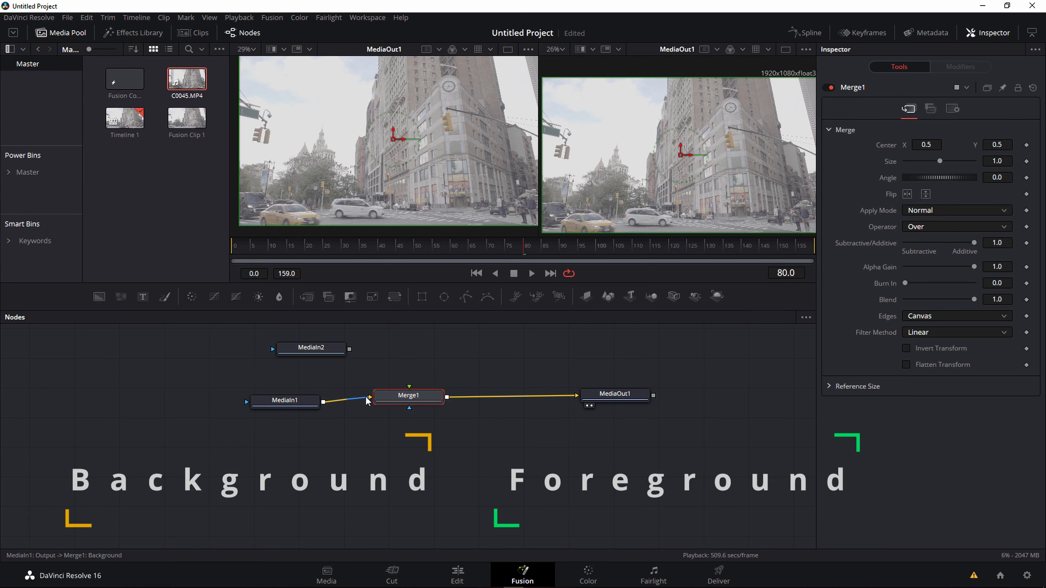
drag(389, 395, 389, 397)
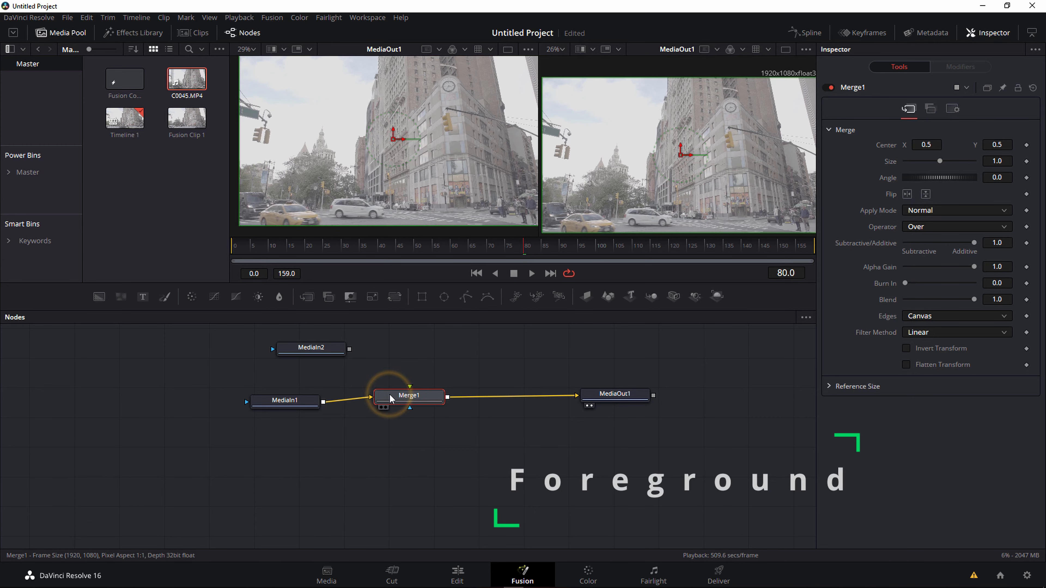
click(410, 385)
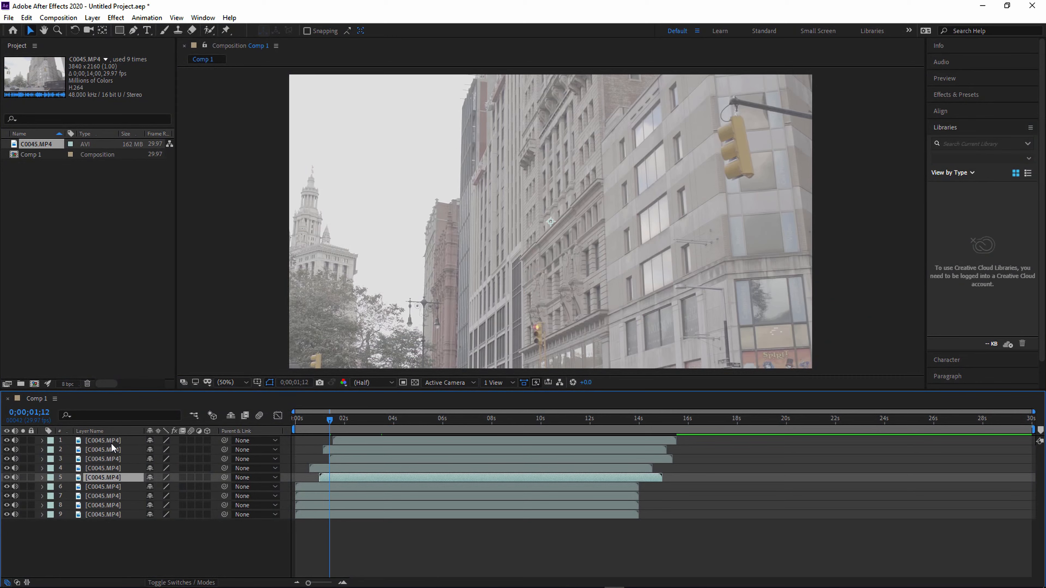
Switch to After Effects and delete the upper seven C0045.MP4 layers from Comp 1, keeping only the bottom two
click(111, 442)
key(Delete)
click(111, 442)
key(Delete)
click(112, 442)
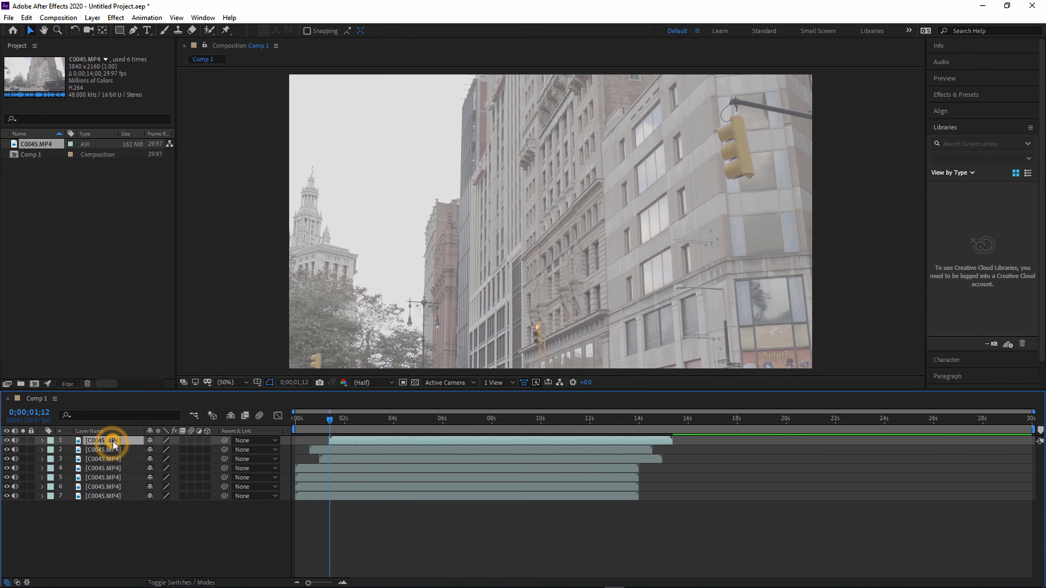
key(Delete)
click(112, 441)
shift+click(112, 476)
shift+click(114, 470)
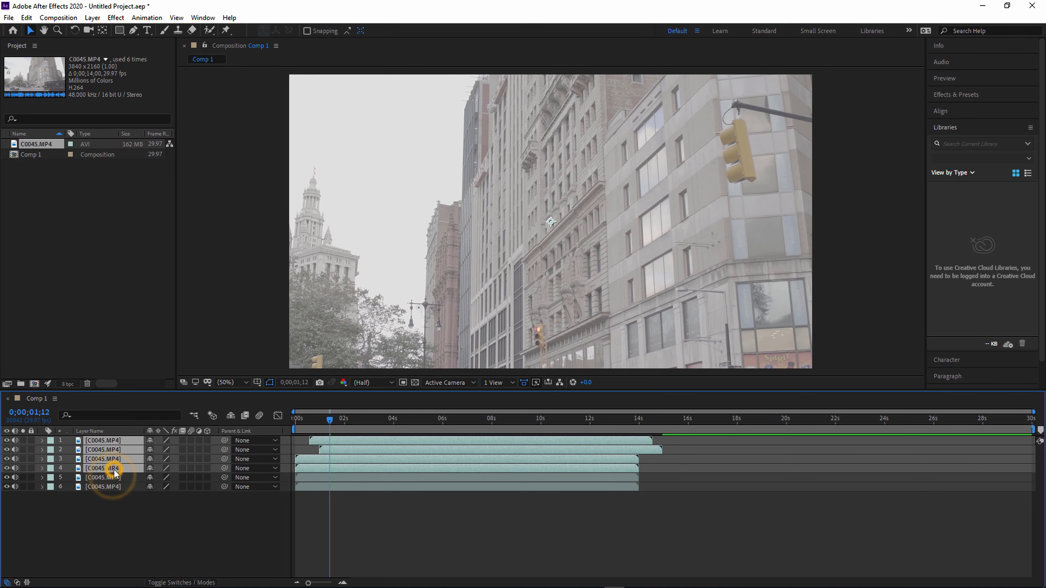
key(Delete)
Scrub Comp 1 to 0;00;00;25 and select both remaining C0045.MP4 layers to examine their stacking
click(297, 440)
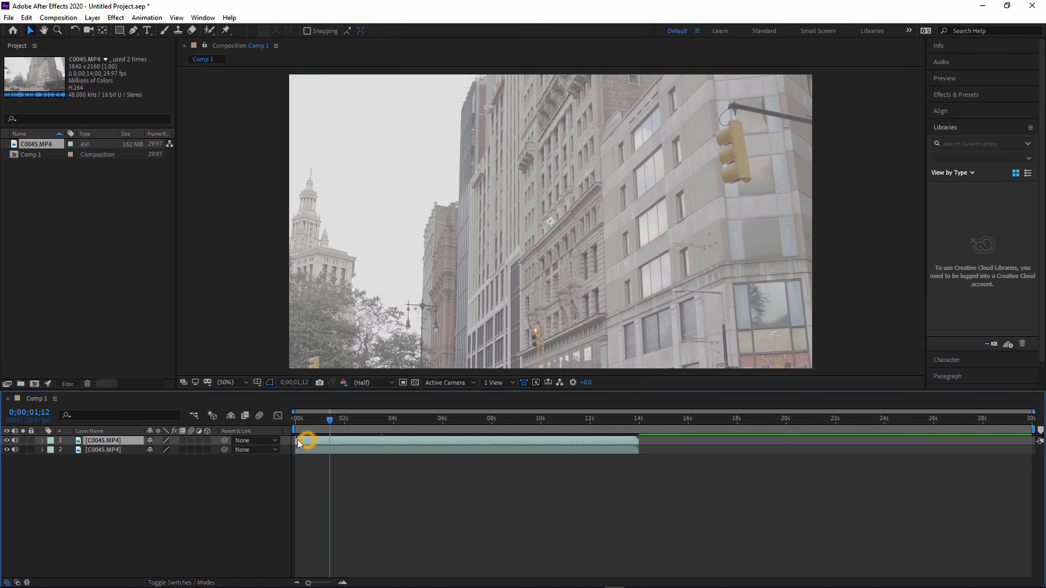
drag(329, 423, 351, 422)
click(312, 440)
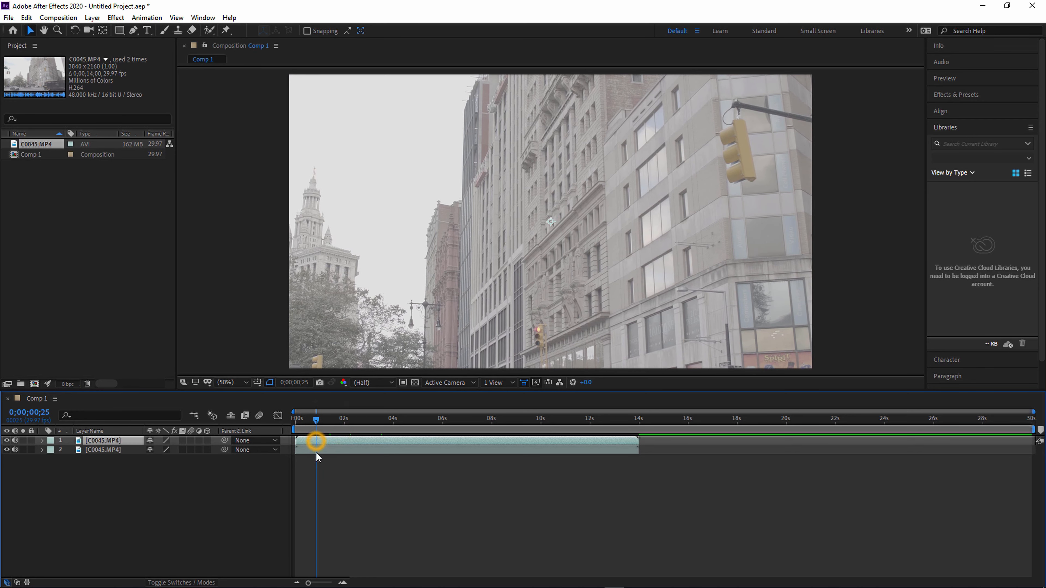
click(315, 450)
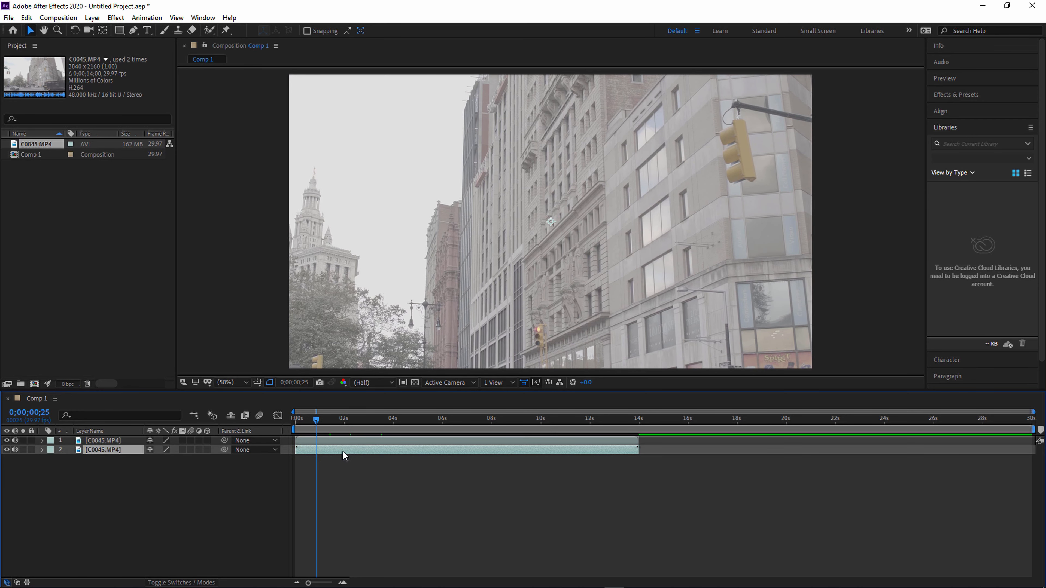
drag(187, 493, 123, 439)
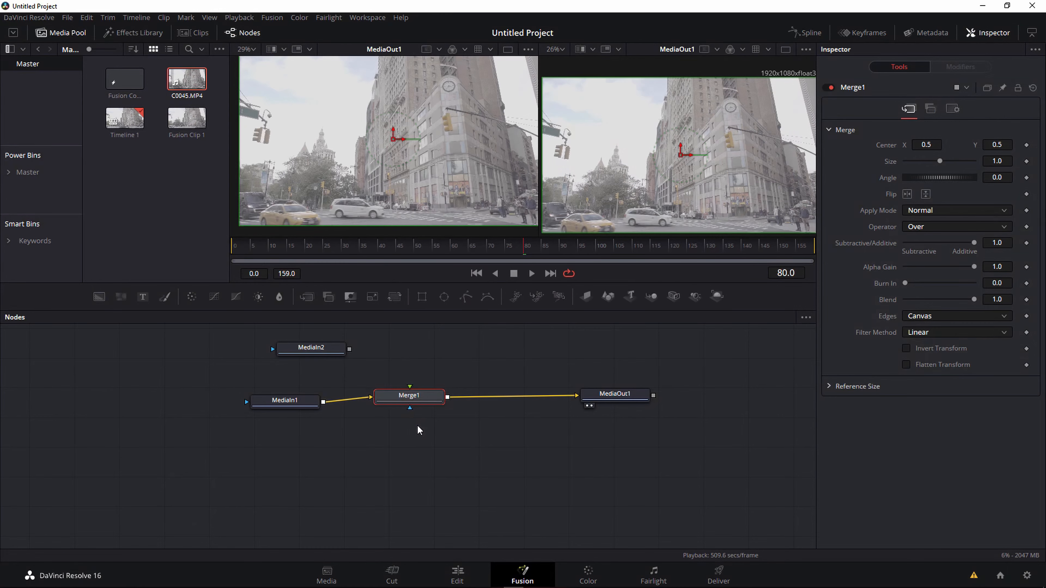
Switch back to DaVinci Resolve, connect MediaIn2 to Merge1's foreground input and reposition MediaOut1
drag(397, 397, 397, 400)
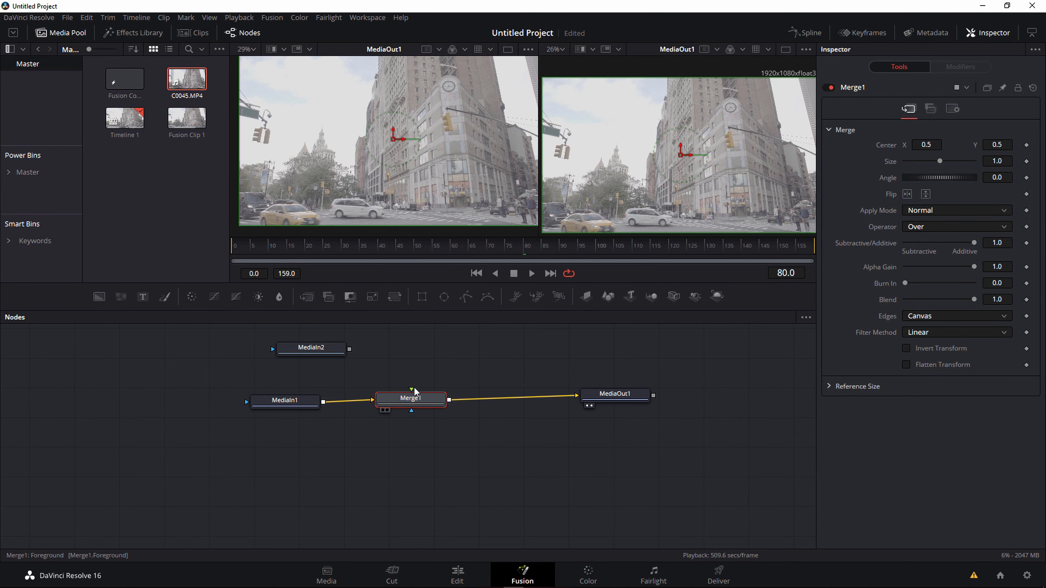
drag(331, 349, 366, 352)
drag(411, 395, 322, 361)
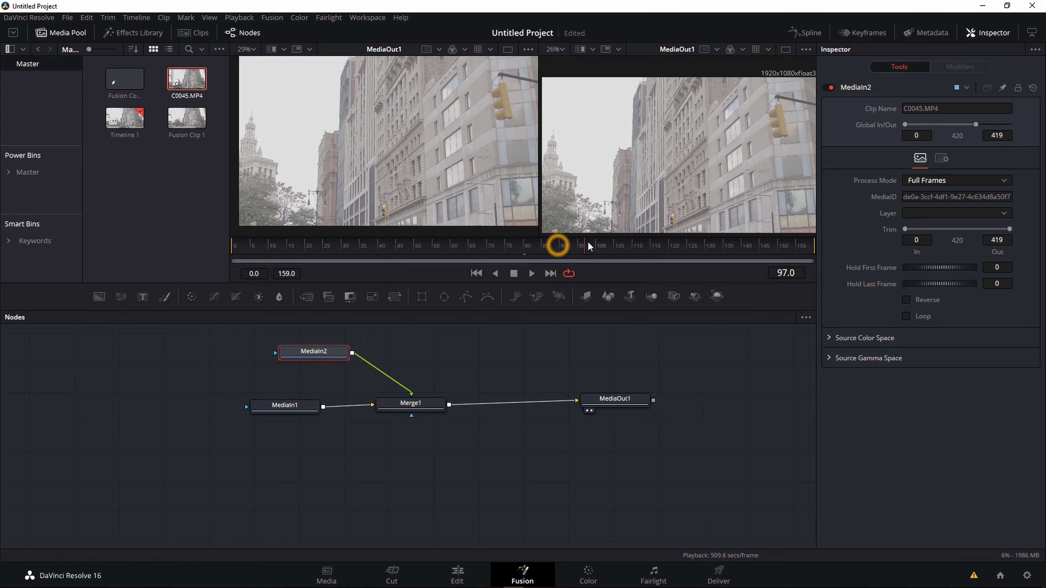
drag(314, 351, 303, 350)
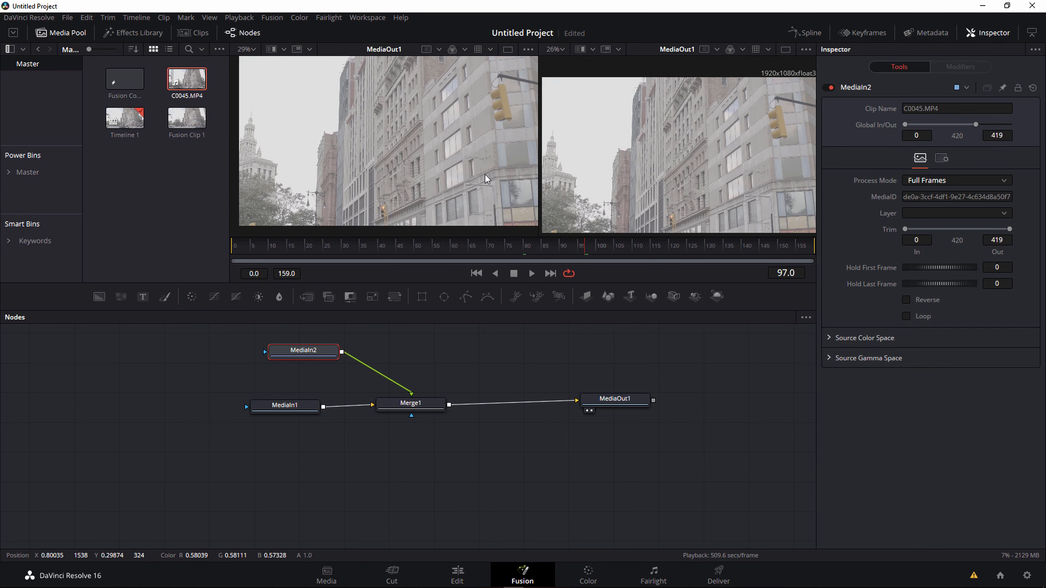
drag(614, 399, 601, 384)
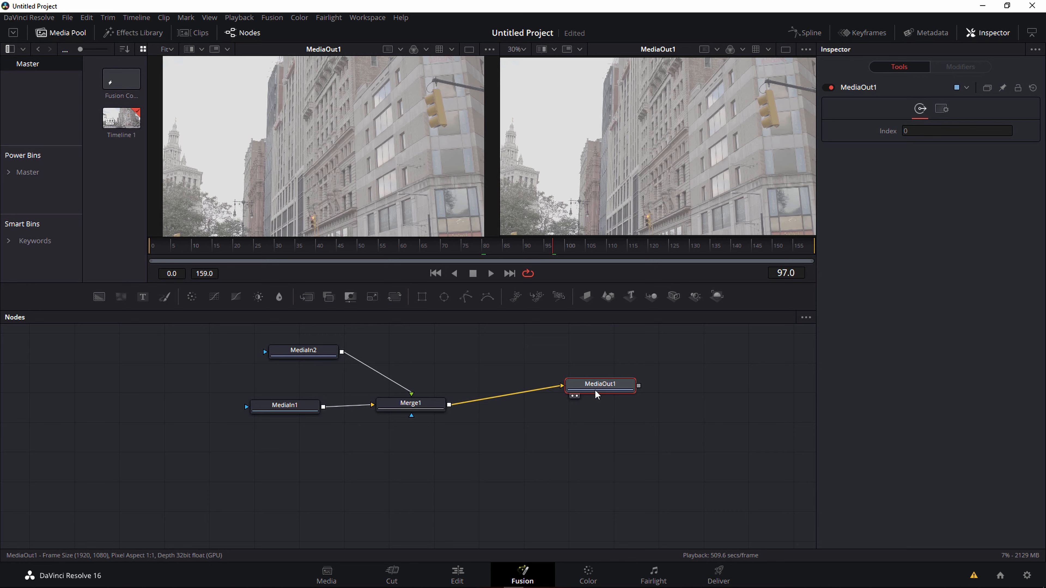
drag(596, 395, 620, 395)
Display MediaIn1 in the first viewer and scrub the composition to frame 37
click(283, 408)
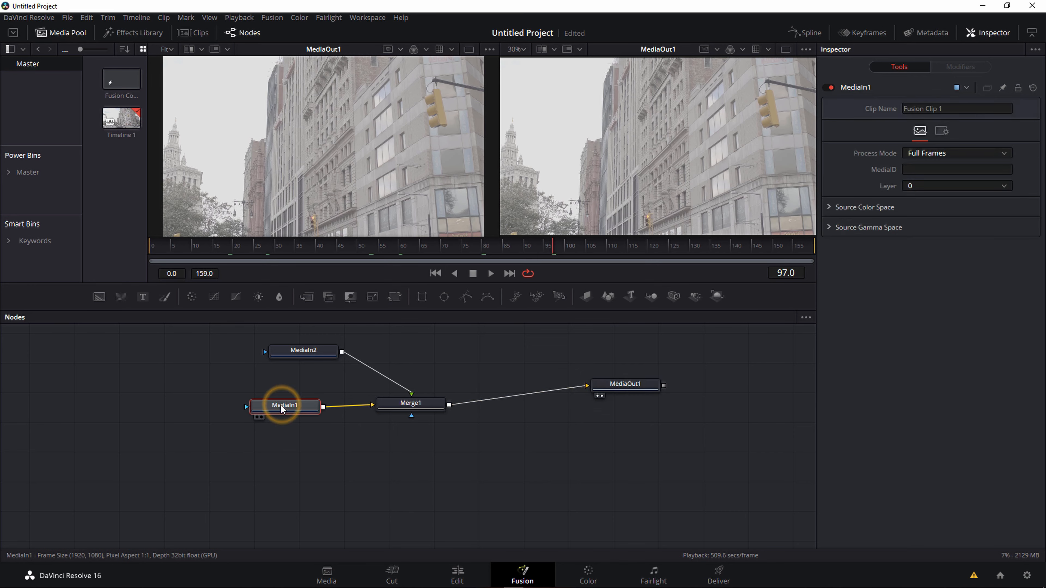
key(1)
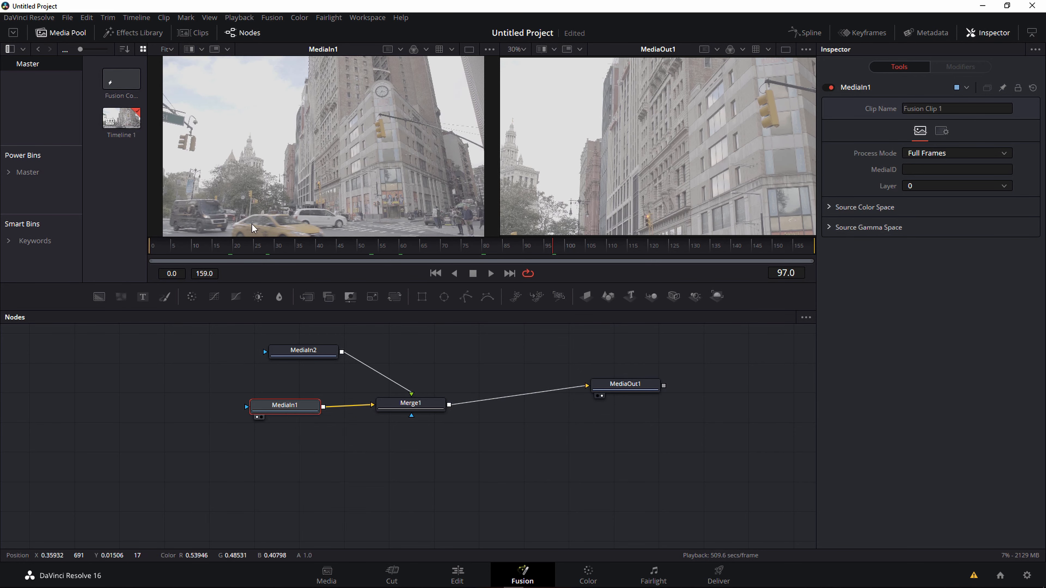
drag(281, 408, 226, 407)
drag(198, 244, 303, 249)
Display MediaIn2 in the first viewer and scrub the composition to frame 53
click(302, 346)
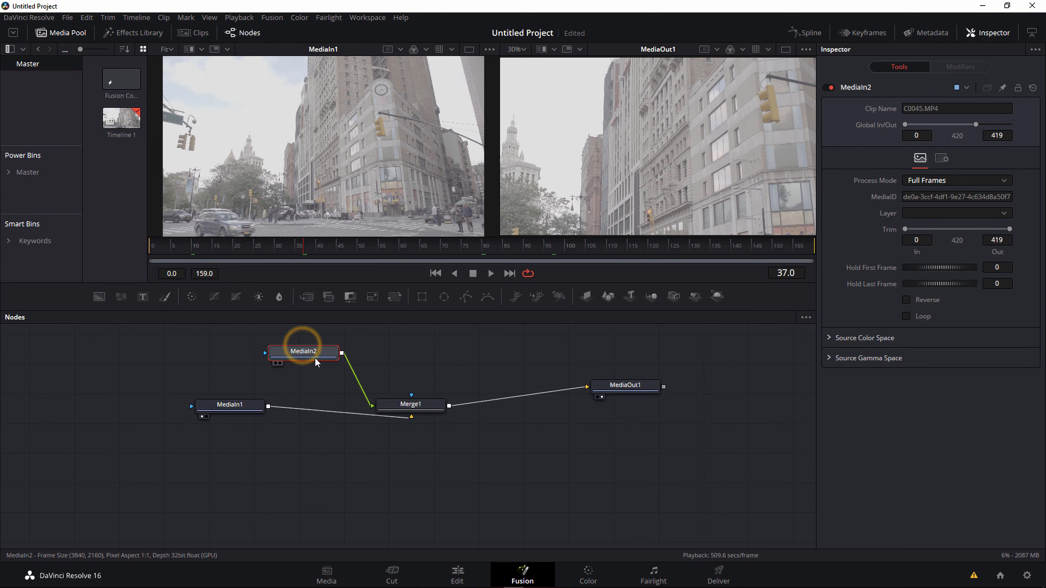
drag(308, 354, 275, 363)
key(1)
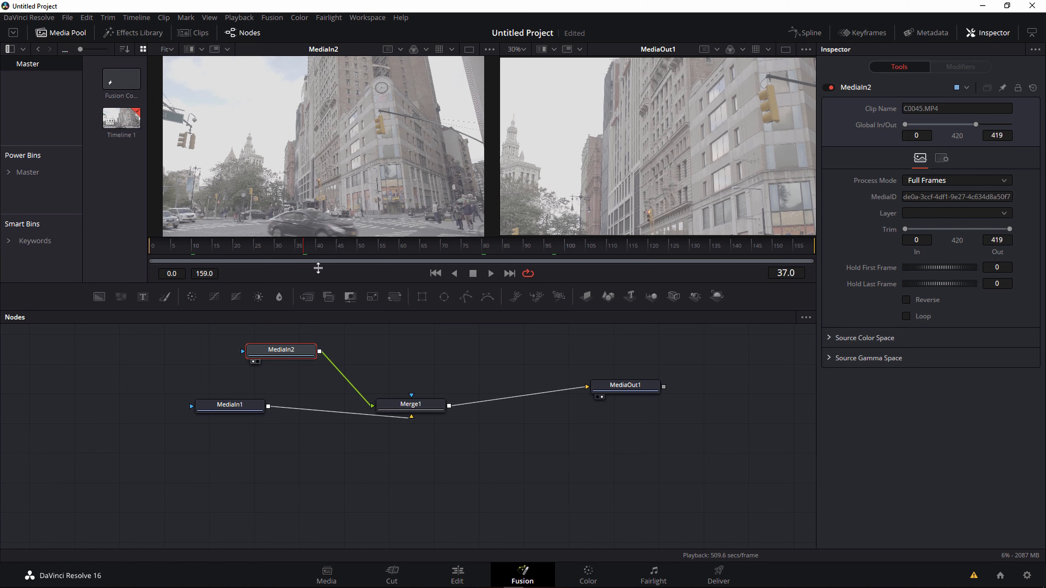
drag(285, 247, 372, 250)
drag(288, 351, 280, 351)
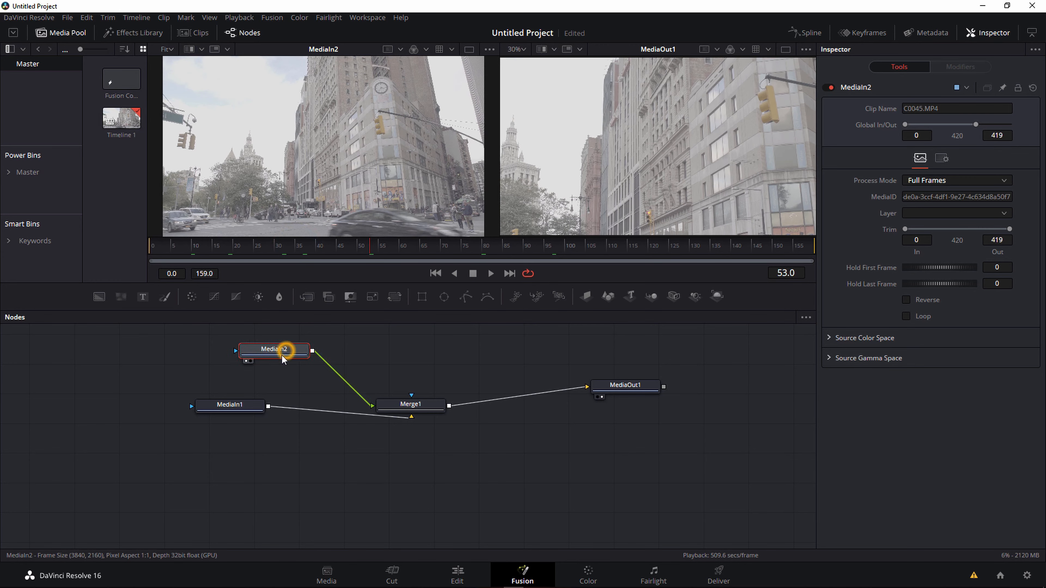
Rearrange MediaIn2, Merge1 and MediaOut1 in the node graph, leaving a wide gap between Merge1 and MediaOut1
click(240, 403)
drag(625, 384, 635, 394)
mouse_move(415, 404)
mouse_down()
mouse_move(402, 402)
mouse_move(424, 396)
mouse_move(402, 409)
mouse_up()
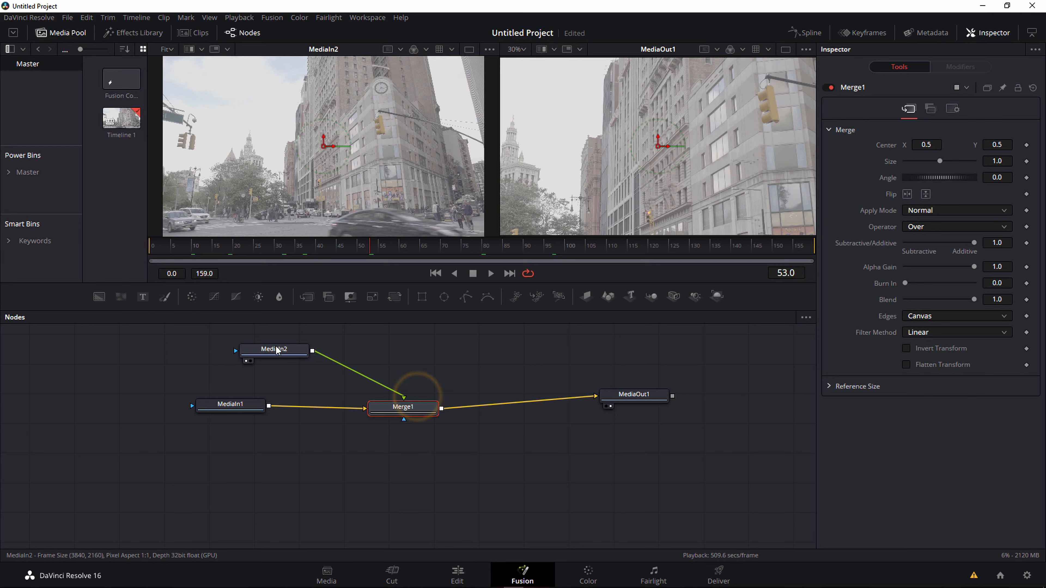
drag(270, 346, 238, 343)
drag(391, 416, 346, 415)
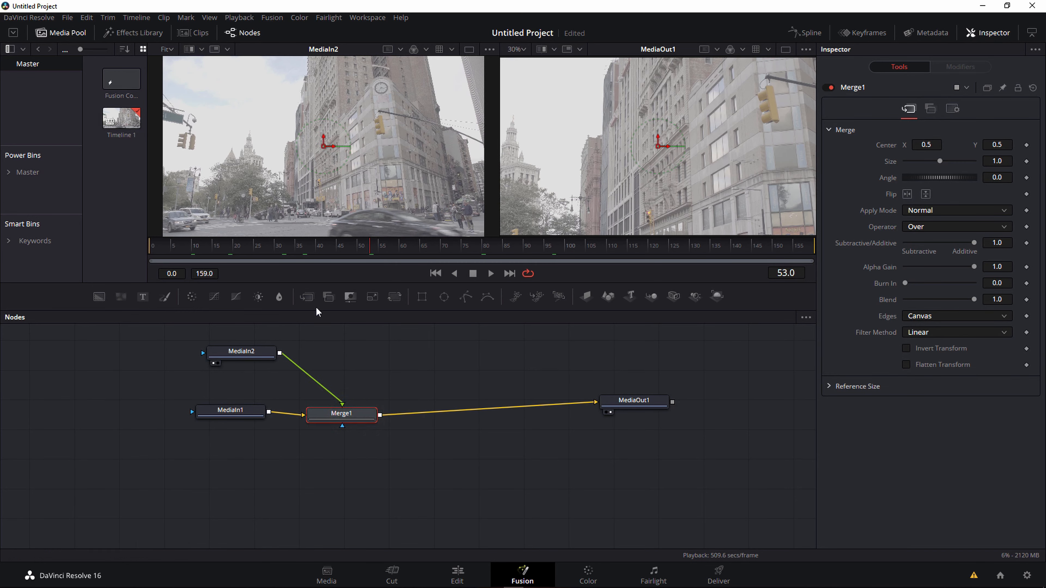
Insert a second Merge node after Merge1 and connect the C0045.MP4 clip from the media pool to its foreground input
click(306, 299)
drag(432, 414, 458, 414)
drag(254, 348, 328, 359)
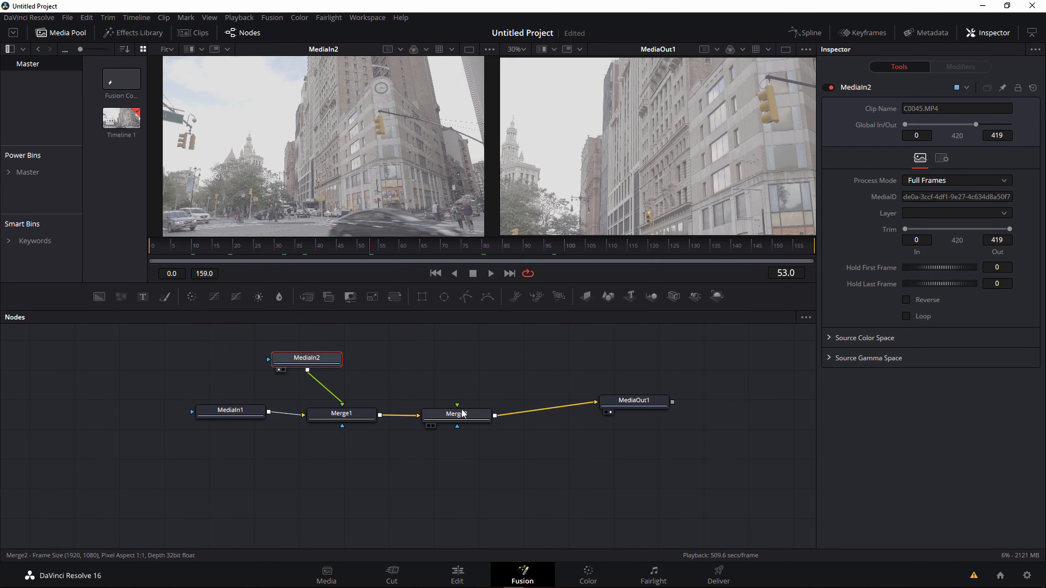
drag(145, 173, 295, 173)
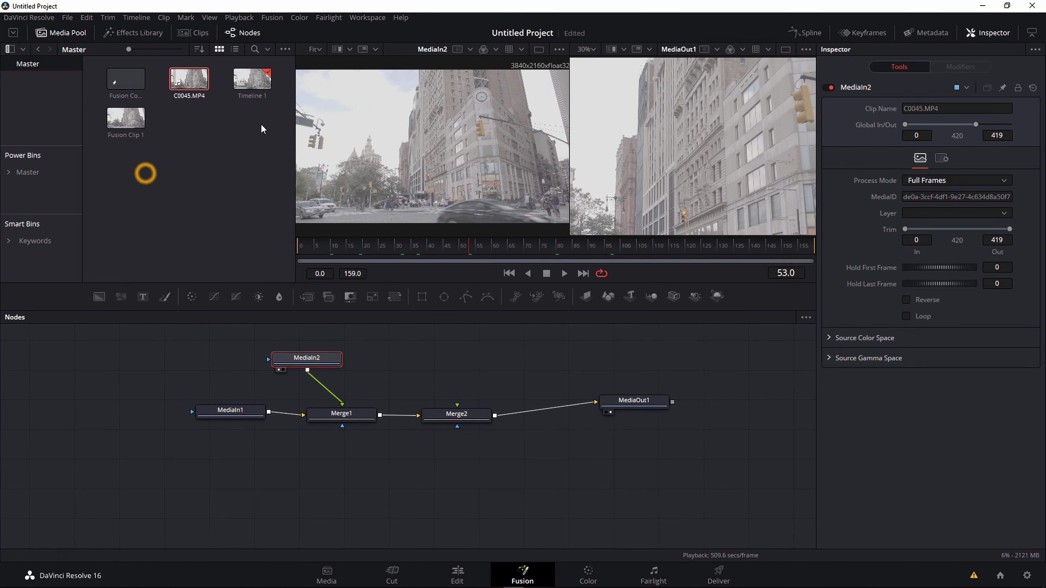
drag(189, 78, 461, 413)
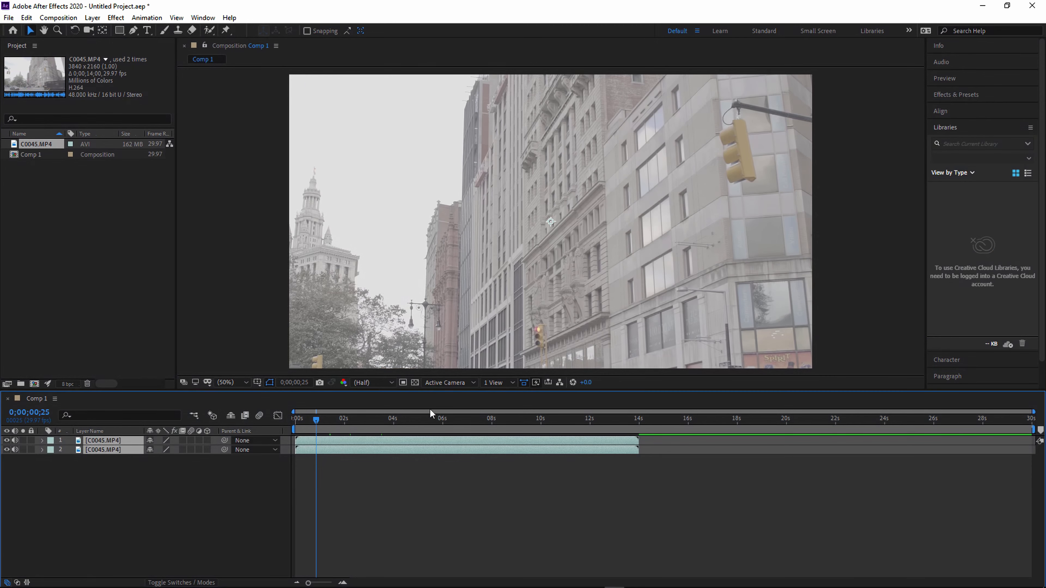
Switch to After Effects and reorder the two C0045.MP4 layers in Comp 1 by moving the upper one below the other
click(156, 468)
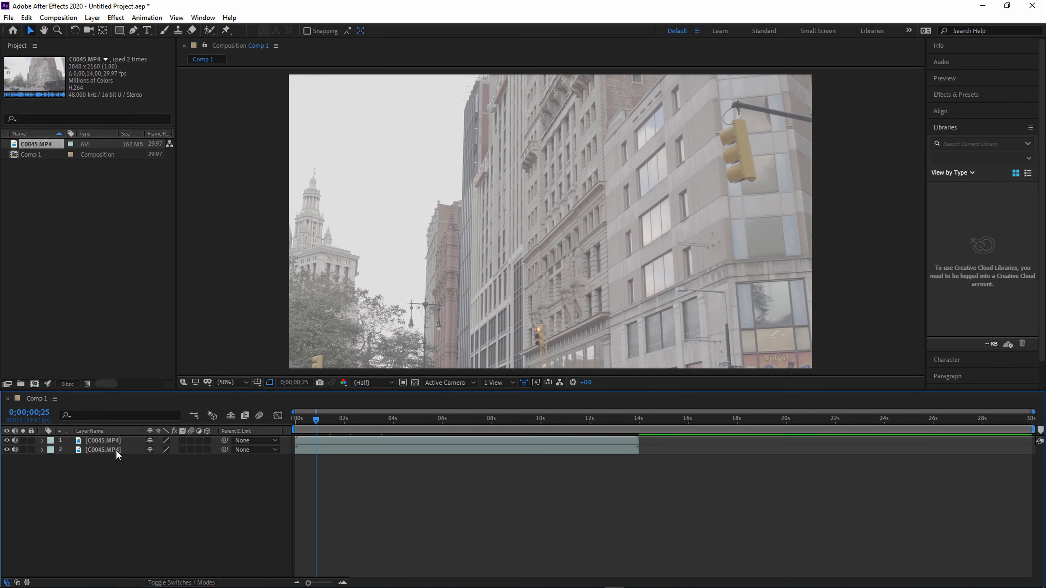
click(108, 441)
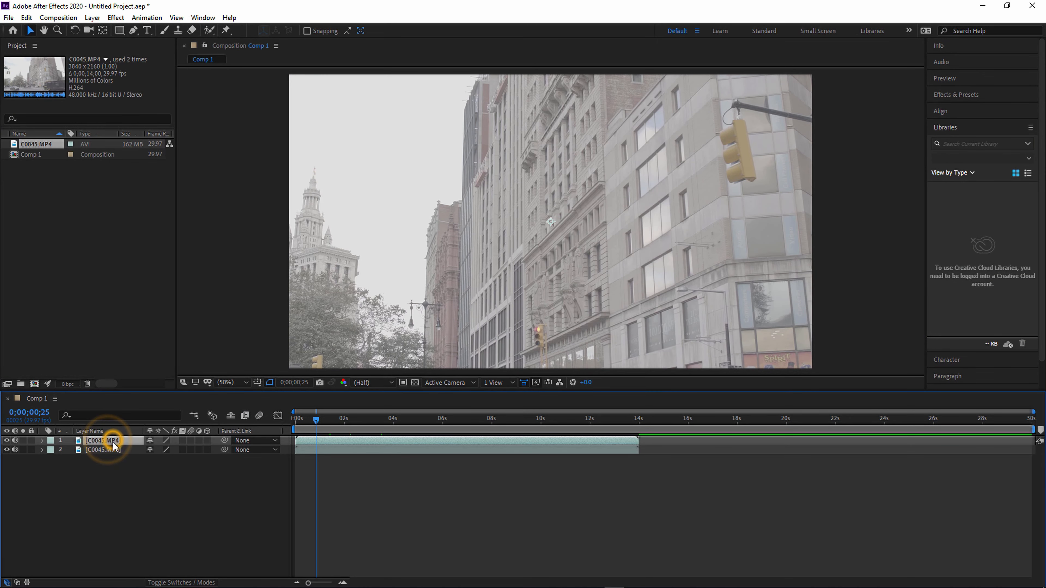
drag(112, 443, 117, 481)
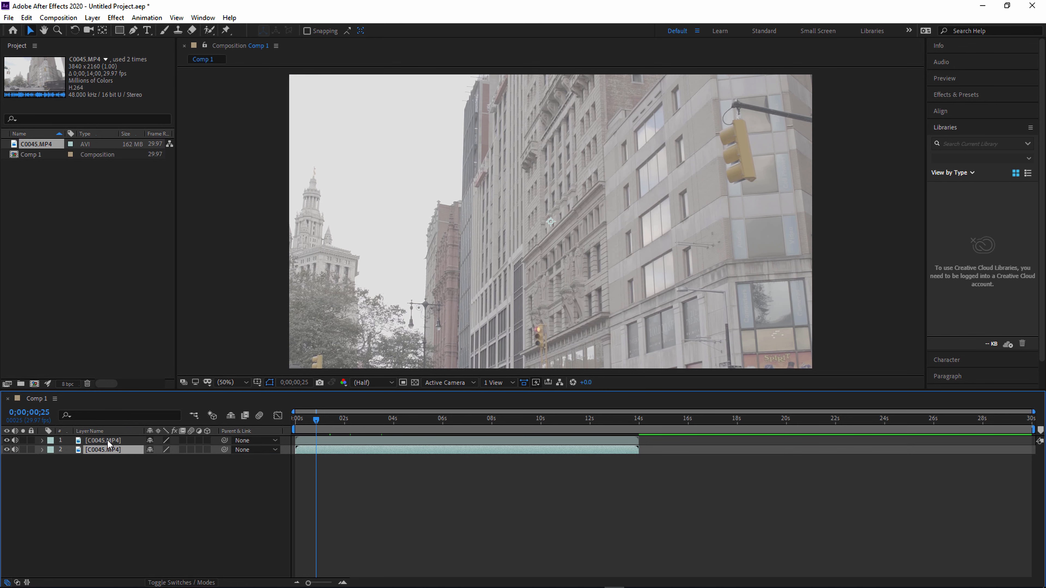
drag(108, 441, 112, 467)
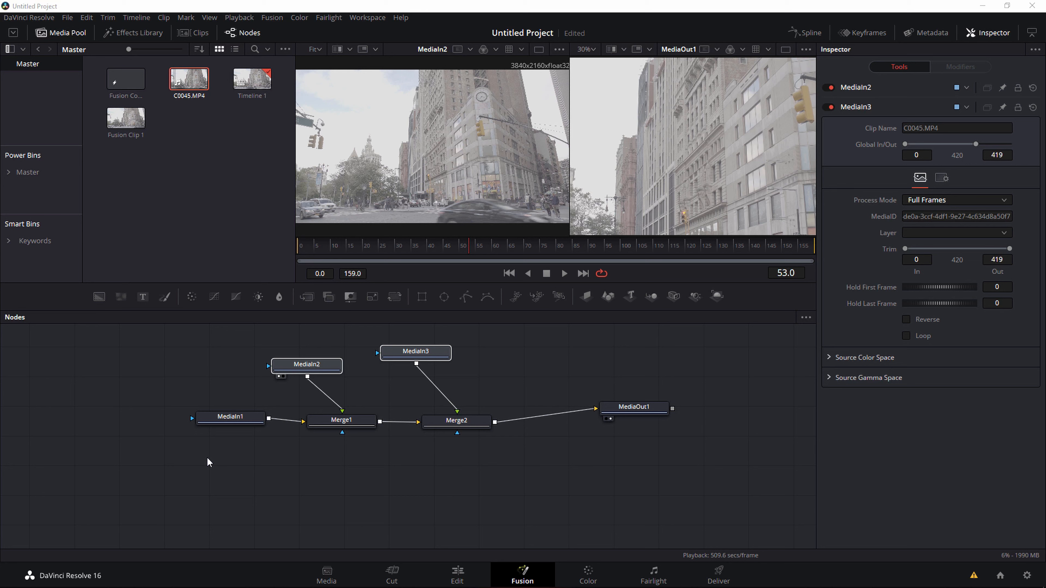
Switch back to DaVinci Resolve and realign Merge1 and MediaIn2, placing MediaIn2 closer above Merge1
click(347, 423)
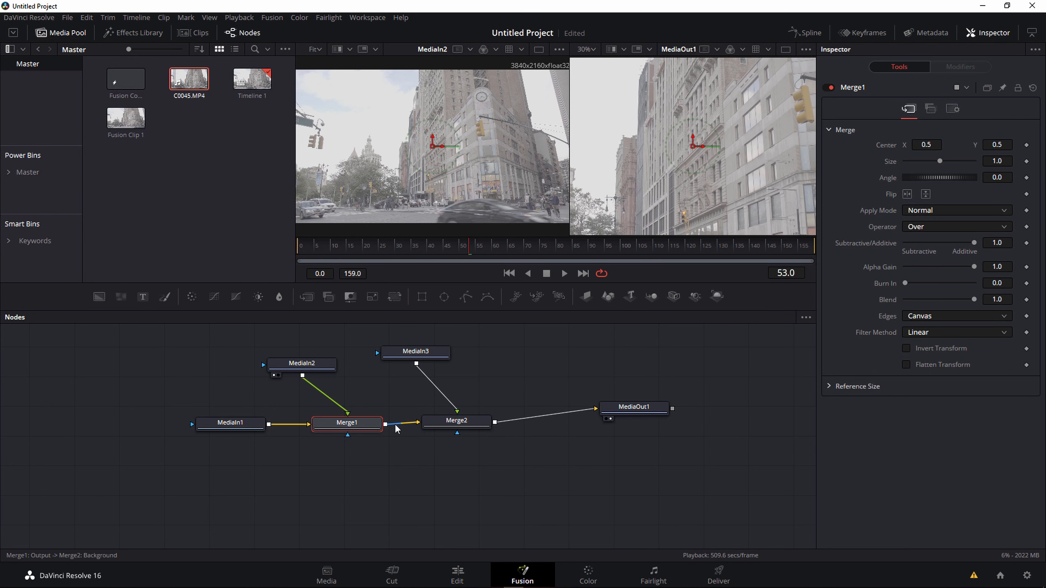
mouse_move(514, 464)
mouse_down()
mouse_move(468, 461)
mouse_move(494, 468)
mouse_up()
drag(300, 371, 301, 363)
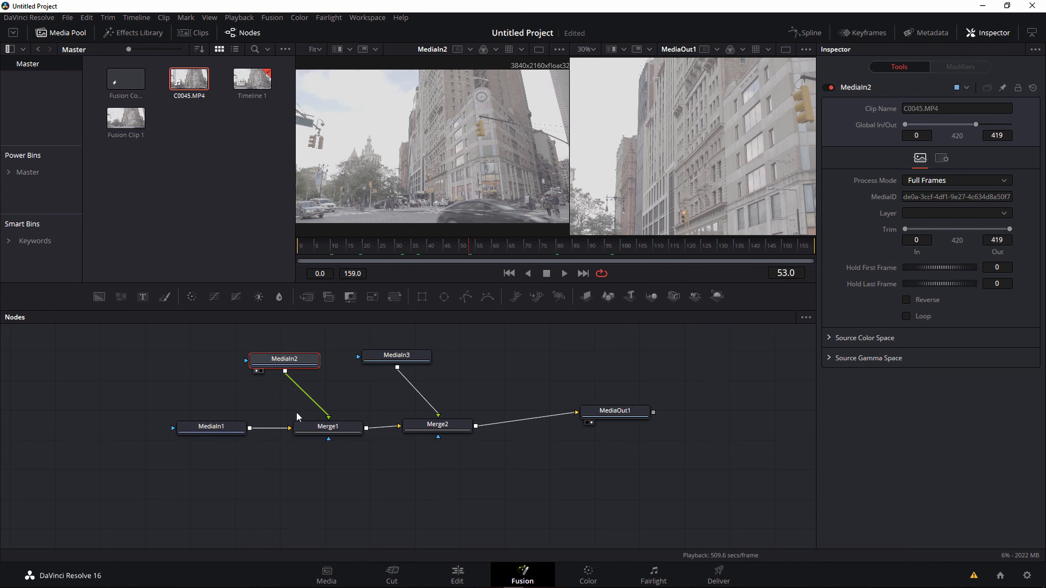
click(294, 359)
click(294, 360)
drag(294, 361, 318, 366)
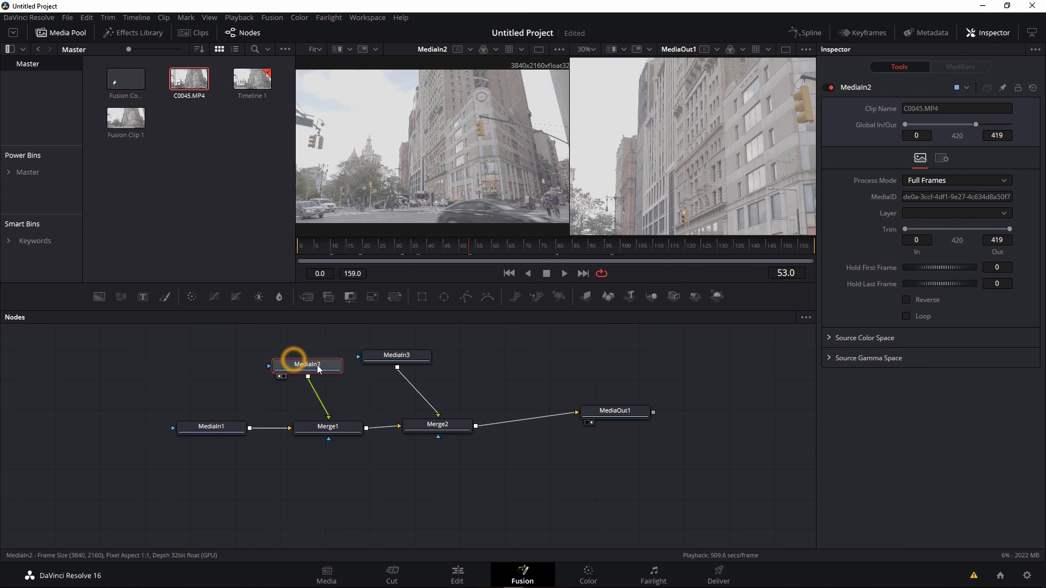
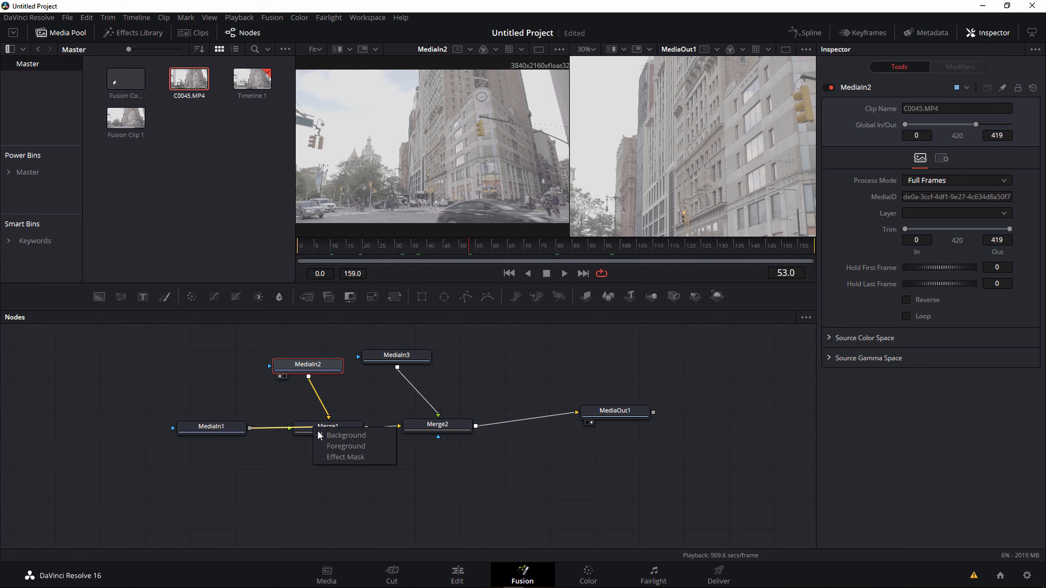
Connect MediaIn1 to Merge1's foreground input and reposition MediaIn2 and Merge1
click(350, 449)
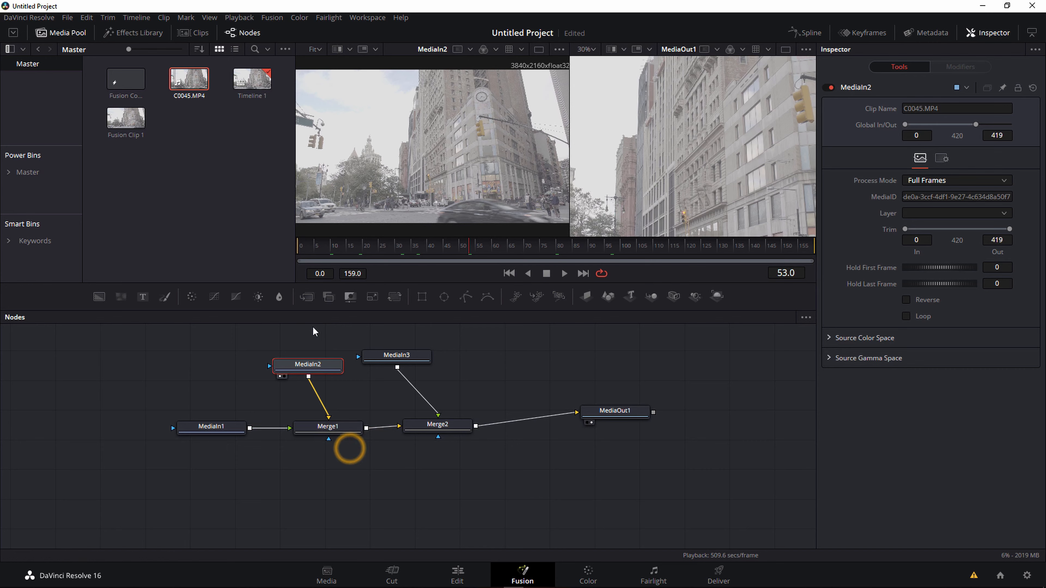
drag(309, 364, 307, 356)
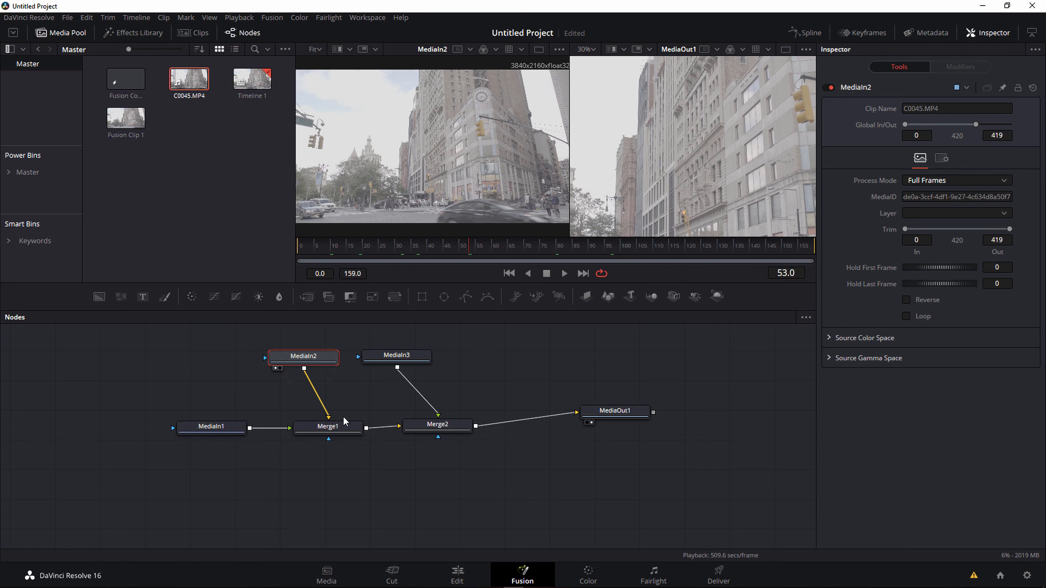
drag(360, 432, 347, 432)
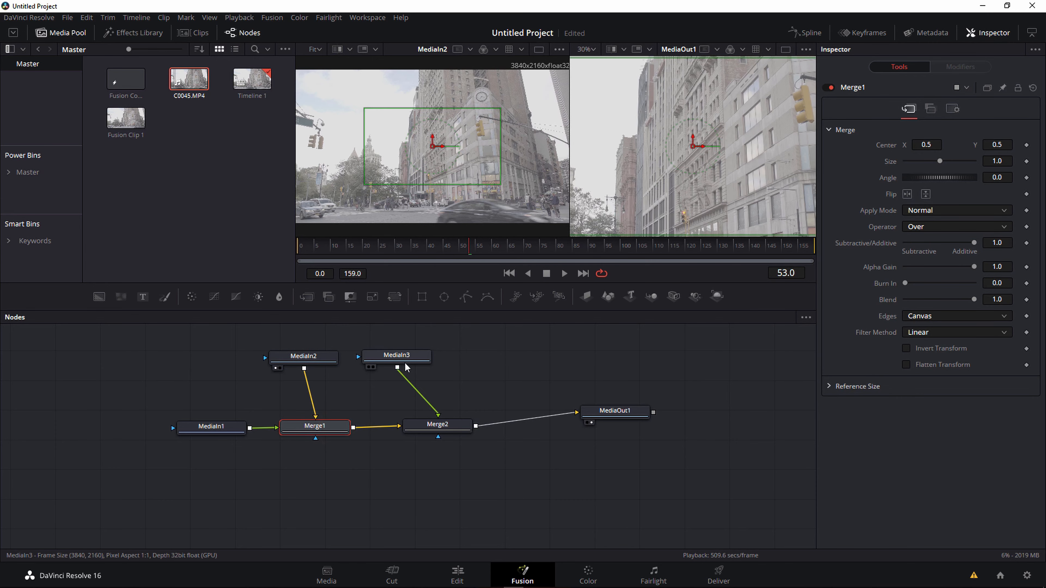
Swap Merge2's inputs by reconnecting Merge1's output to its foreground and MediaIn3's output to its background
click(386, 428)
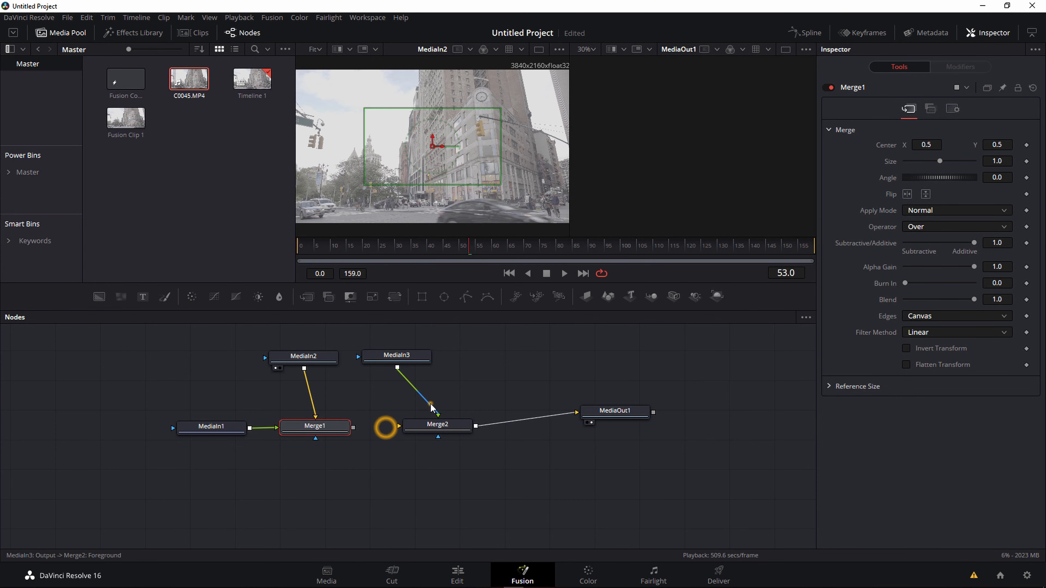
click(431, 403)
drag(353, 427, 421, 425)
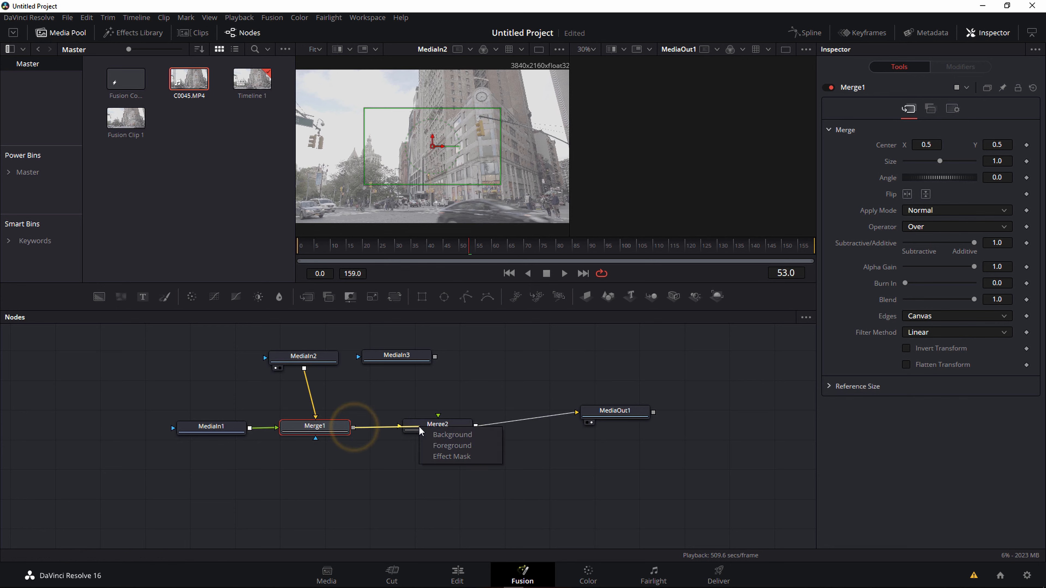
click(447, 446)
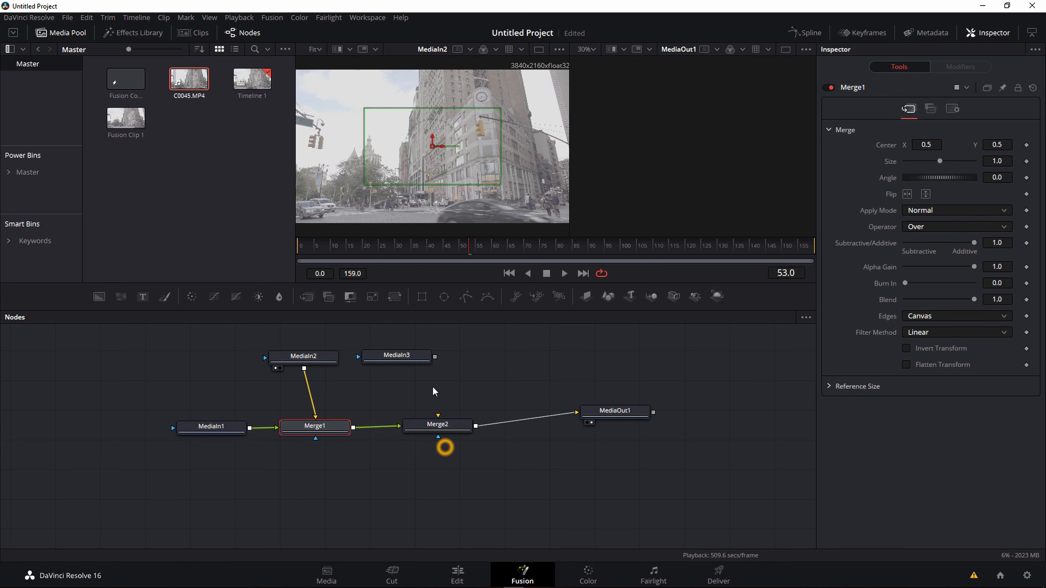
drag(435, 357, 433, 425)
click(452, 435)
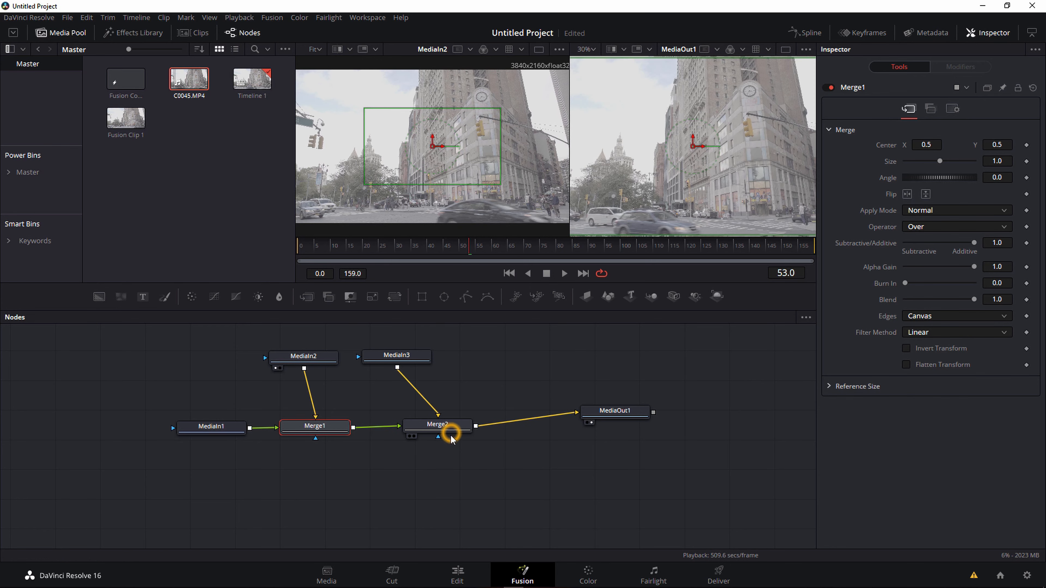
Move MediaIn2, MediaIn3, Merge1 and Merge2 together as a group, and undo the move
drag(449, 347, 370, 445)
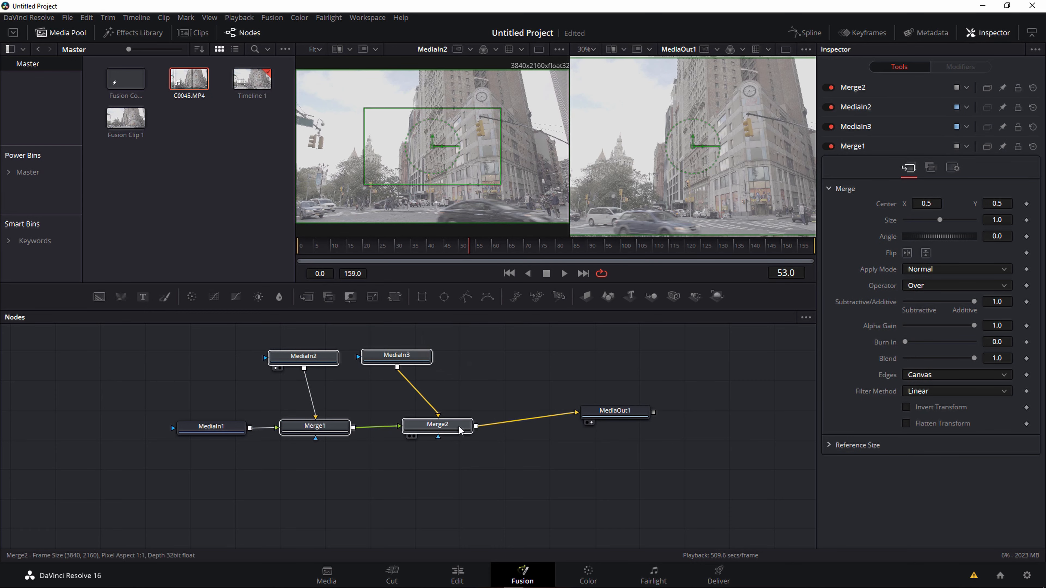
drag(447, 427, 415, 429)
key(ctrl+z)
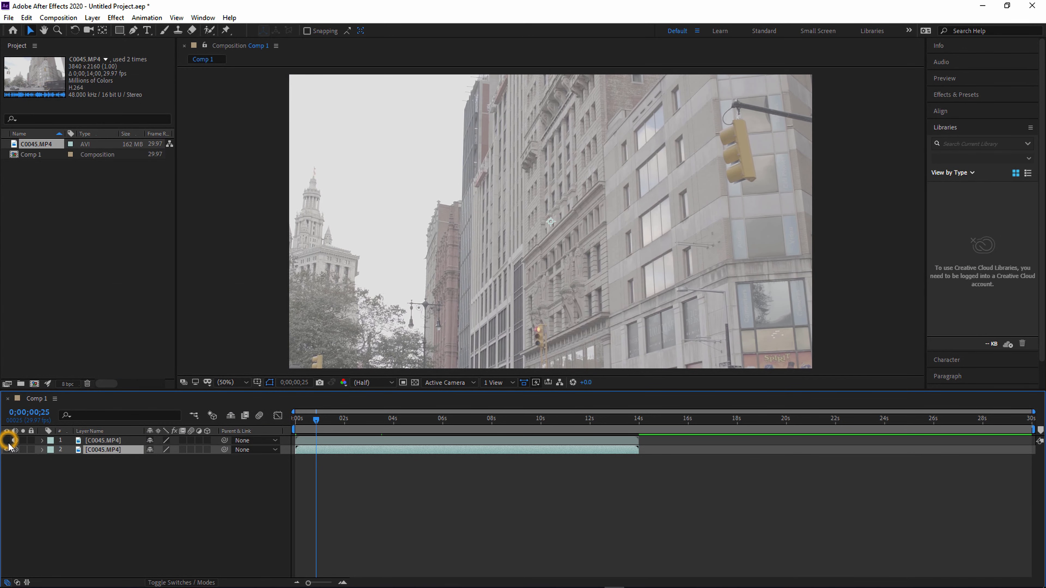
Switch to After Effects, shift the upper C0045.MP4 layer to start at about 2.4 seconds, and toggle both layers' visibility
click(6, 440)
drag(333, 440, 391, 444)
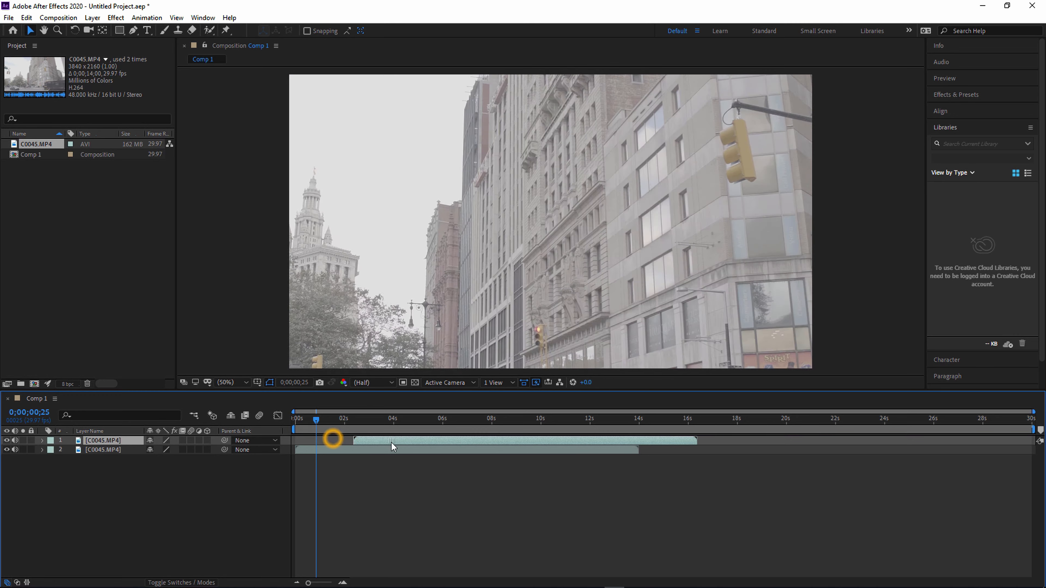
click(7, 450)
click(6, 450)
click(6, 441)
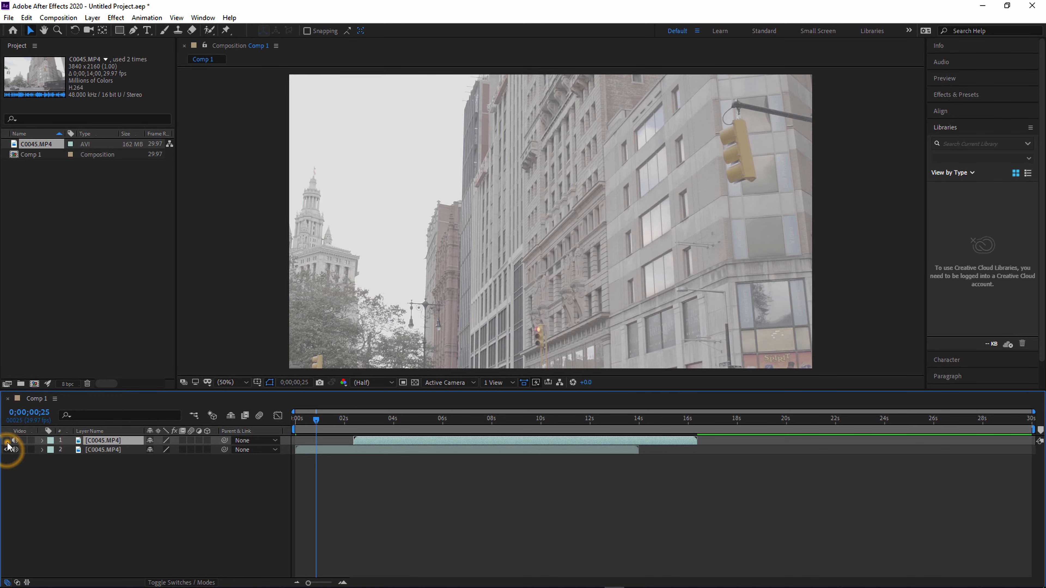
Switch back to DaVinci Resolve, move MediaIn1 farther from Merge1, and disable and re-enable that node
click(365, 414)
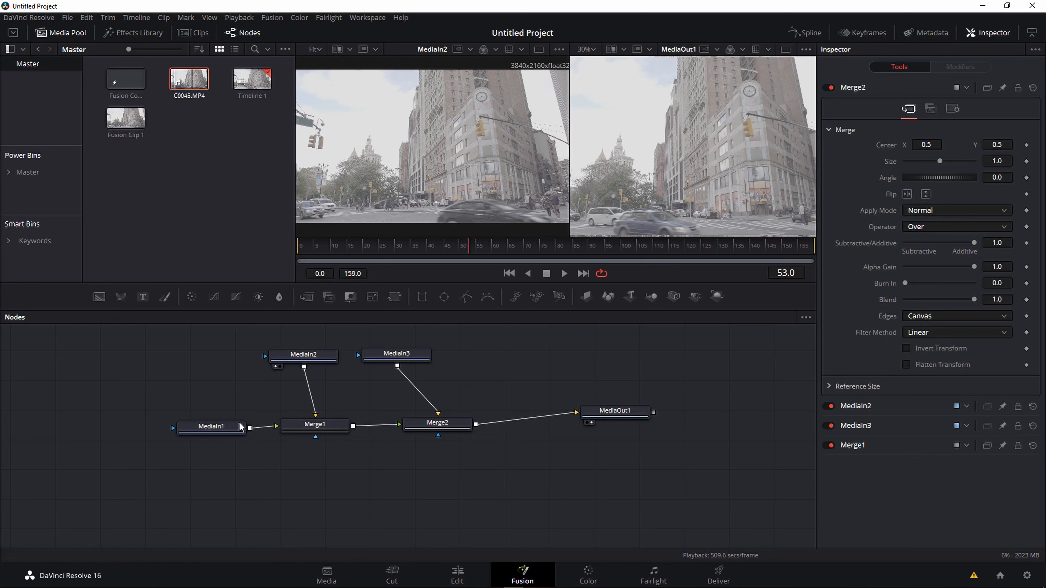
click(210, 427)
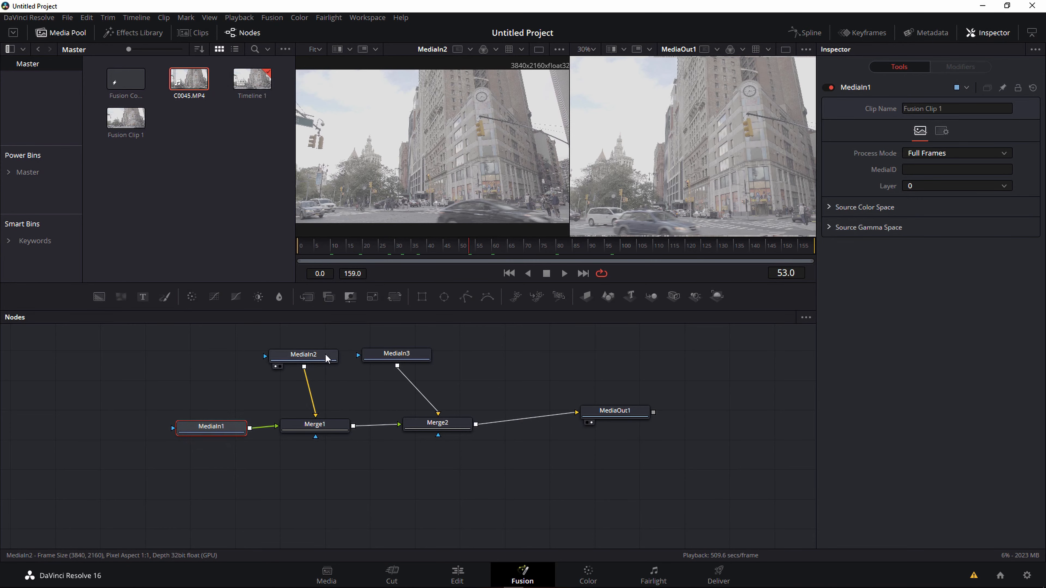
drag(222, 427, 197, 424)
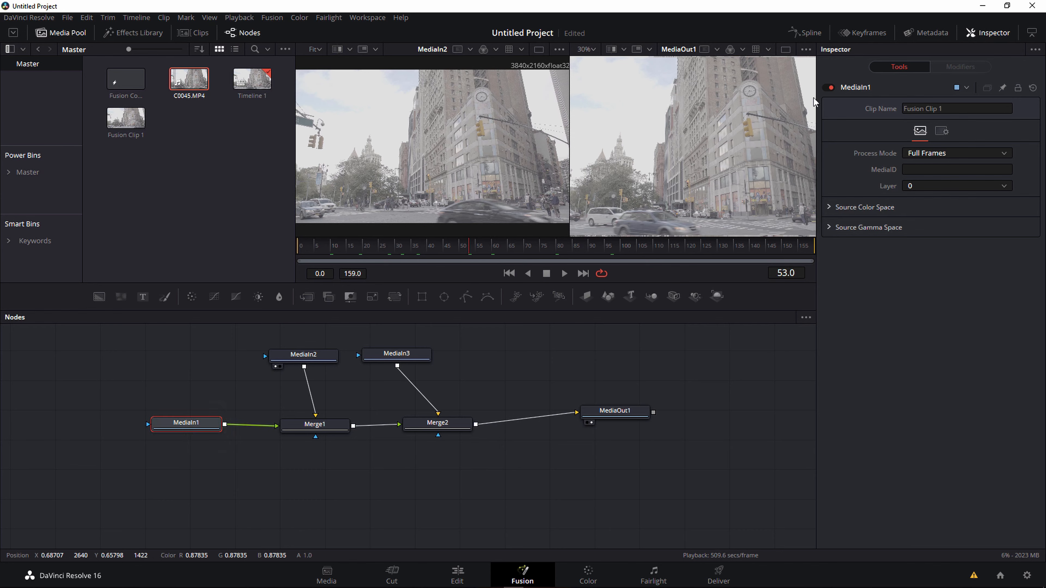
click(830, 89)
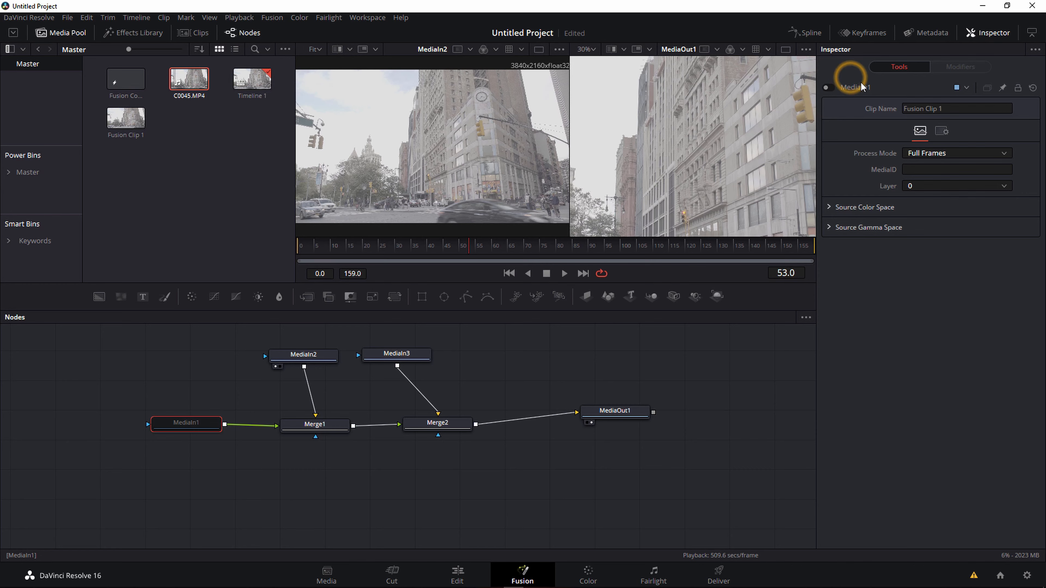
click(831, 89)
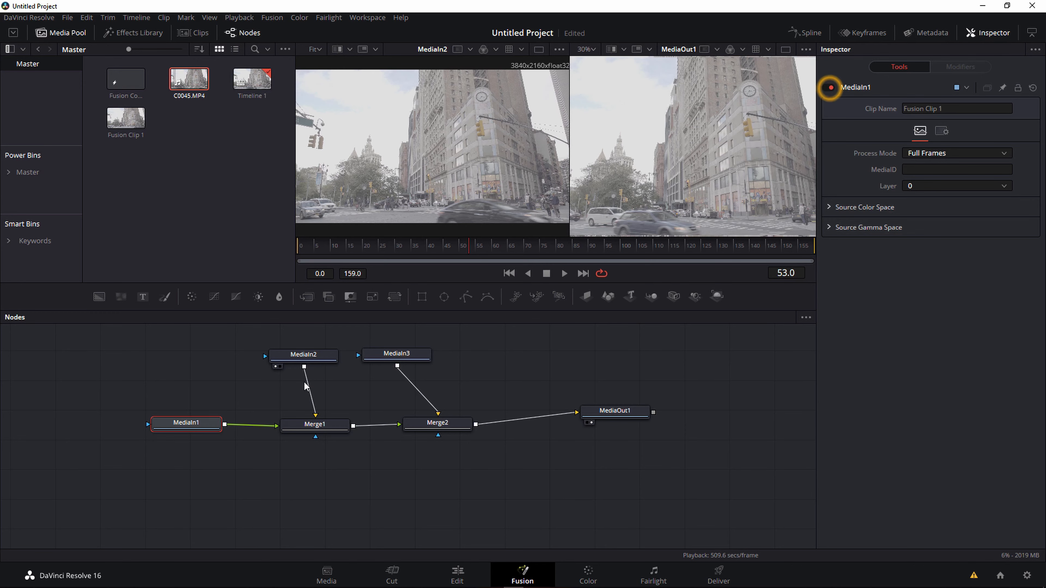
Set the MediaIn1 node's mode to Pass Through
right_click(186, 429)
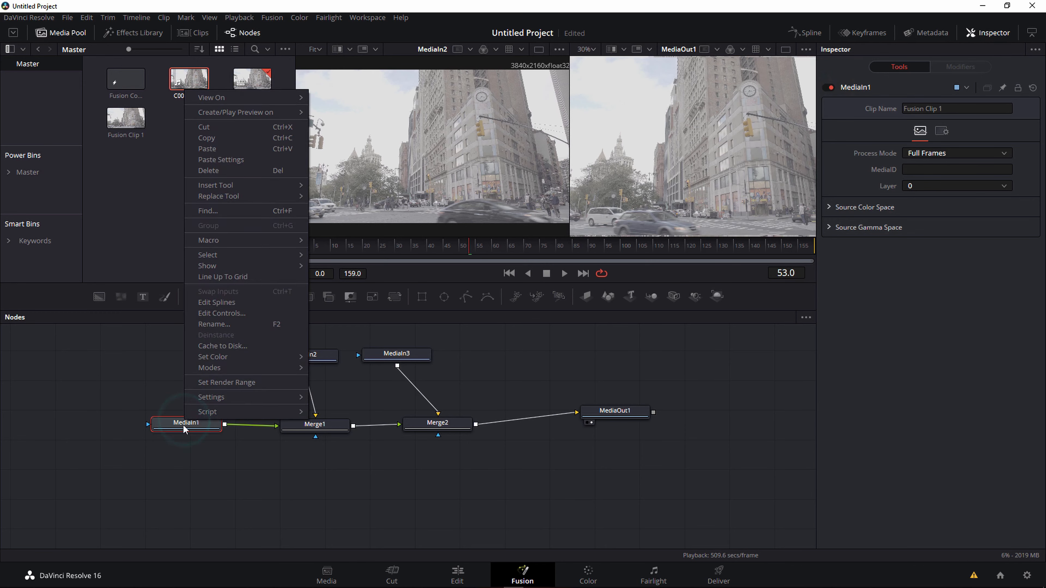
right_click(158, 424)
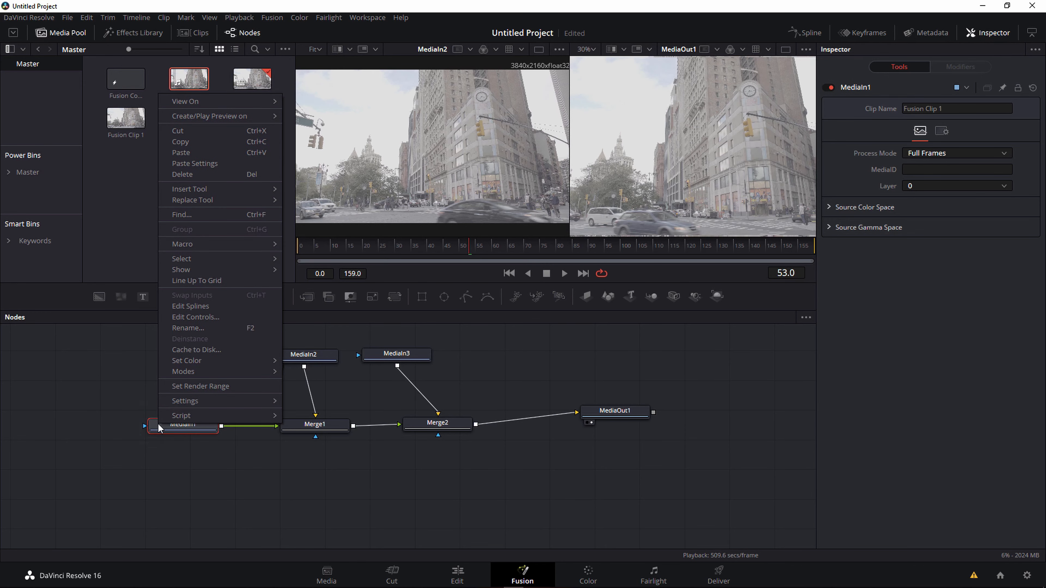
right_click(156, 430)
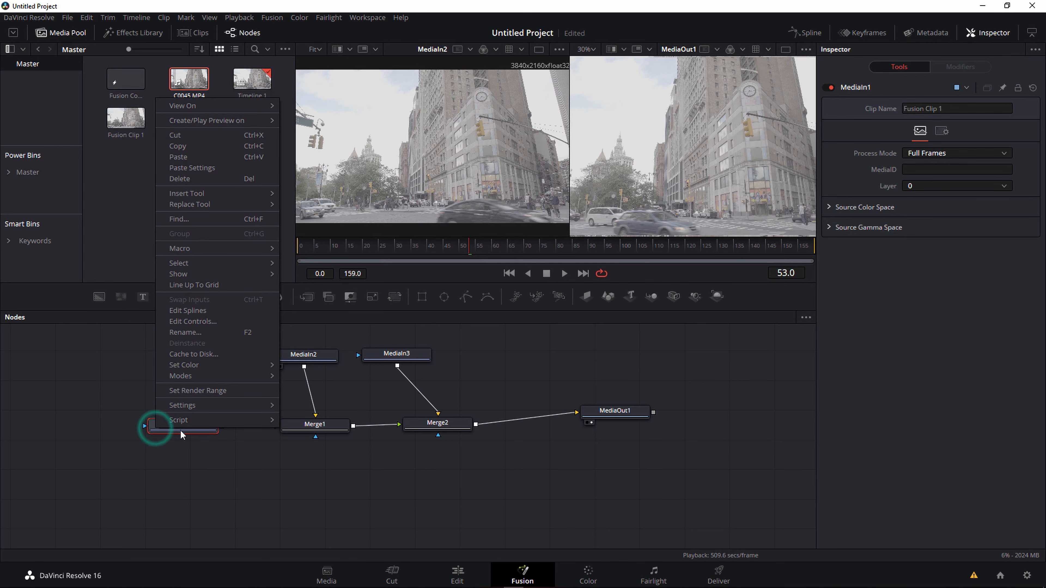
click(180, 430)
right_click(177, 426)
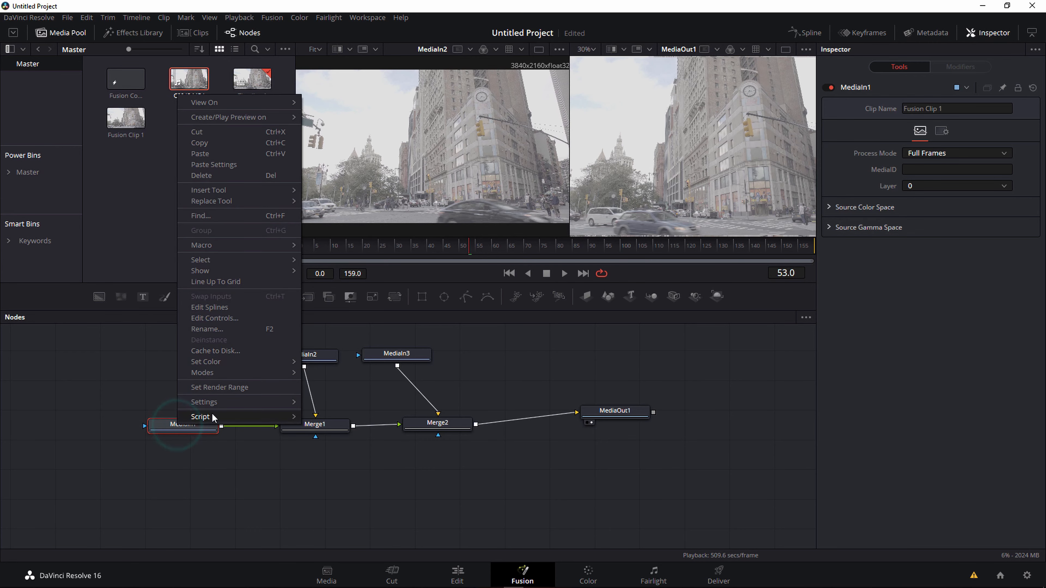
mouse_move(212, 412)
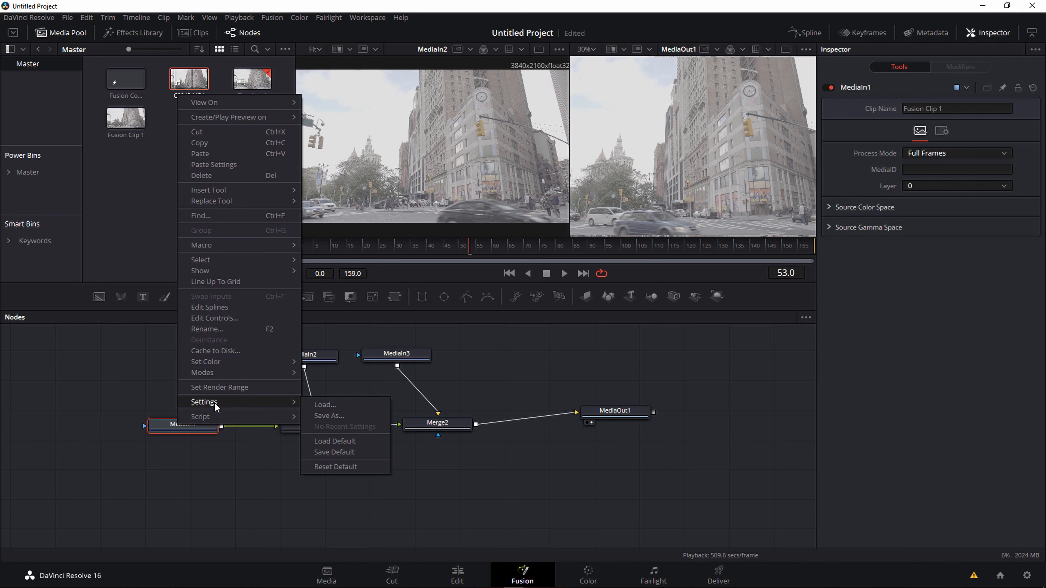
mouse_move(228, 374)
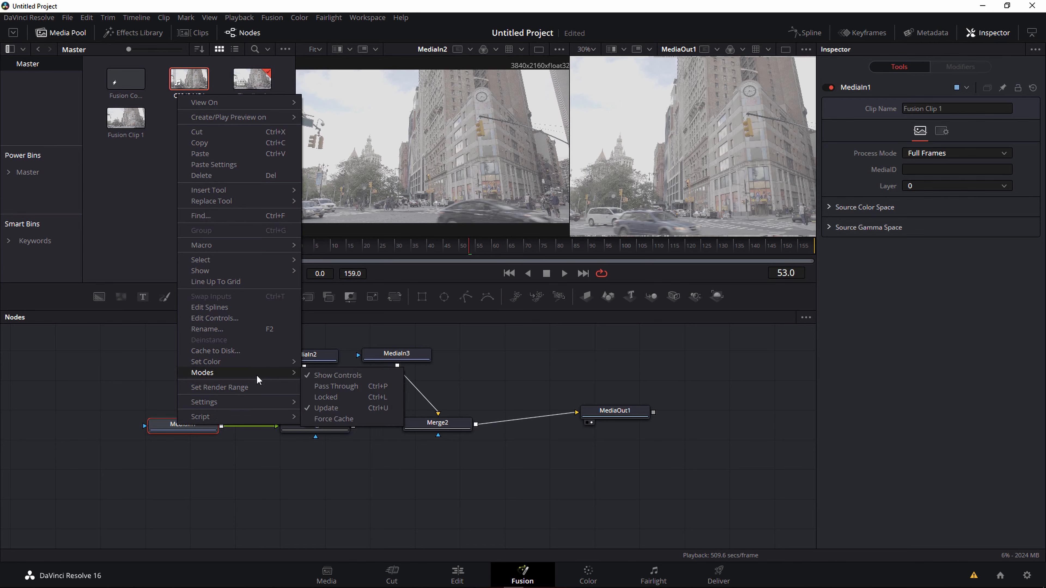
click(354, 386)
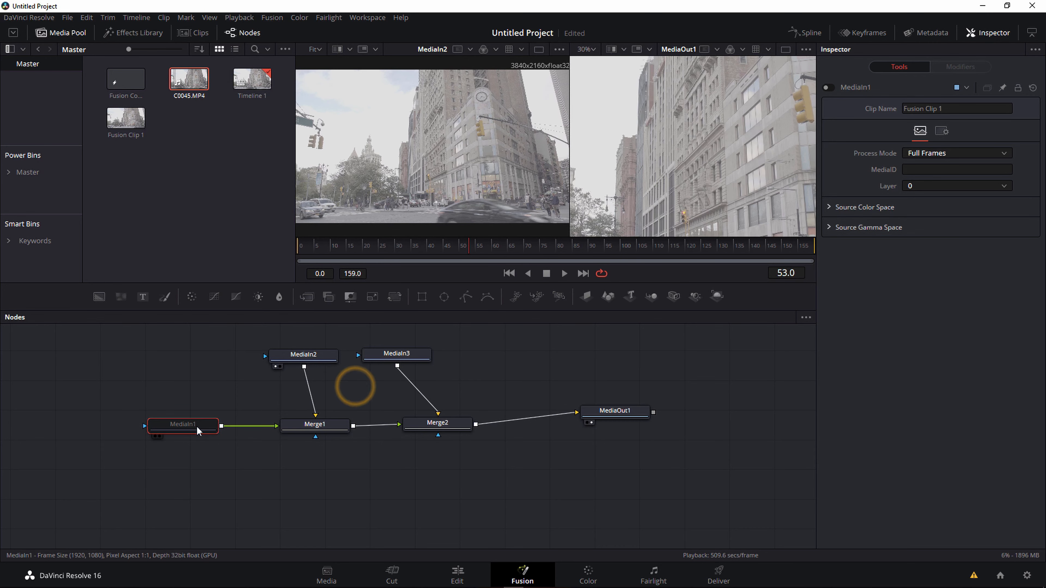
Toggle MediaIn1 on and off, leave it enabled, and check its available node modes
click(828, 88)
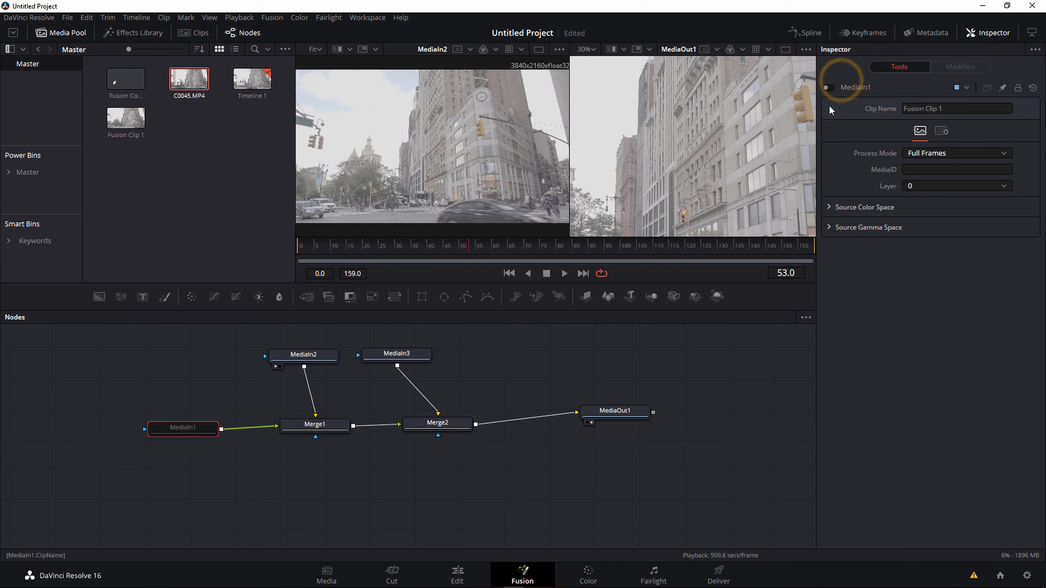
click(831, 89)
click(831, 88)
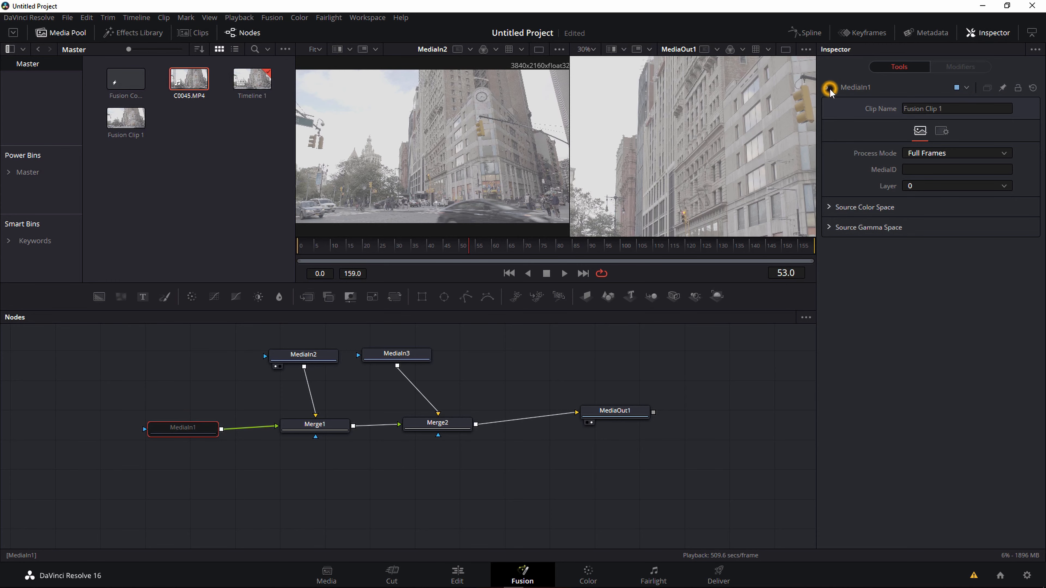
click(830, 88)
right_click(187, 428)
mouse_move(247, 373)
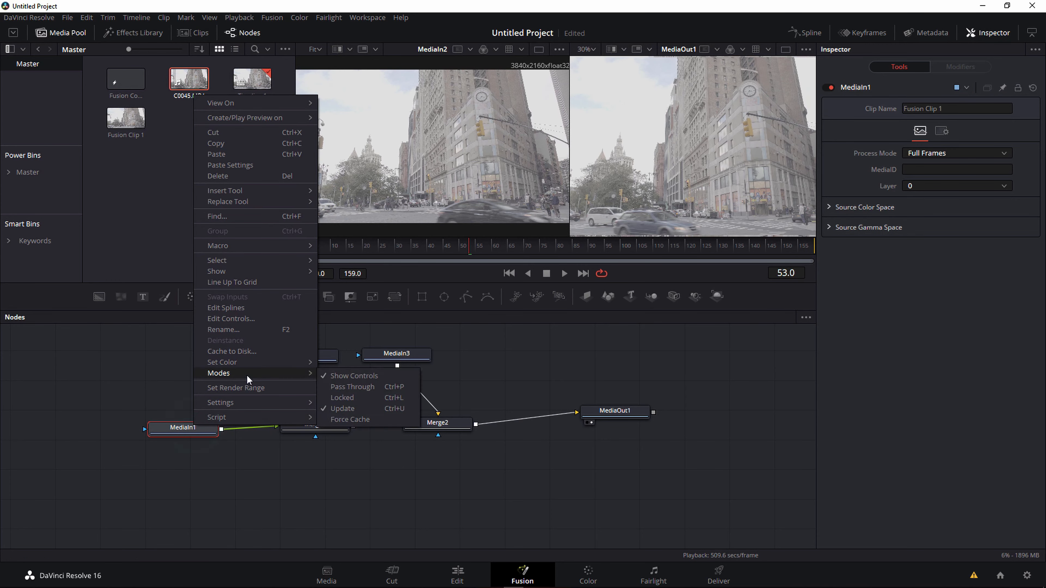
click(531, 344)
Toggle Pass Through on and off for MediaIn1 and MediaIn2, and select Merge1
click(191, 429)
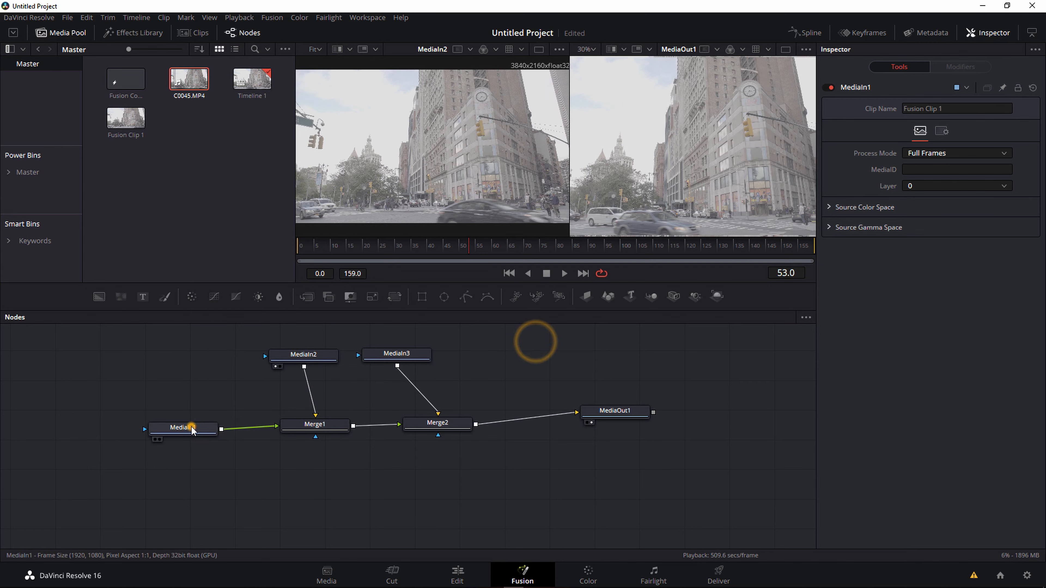
key(ctrl+p)
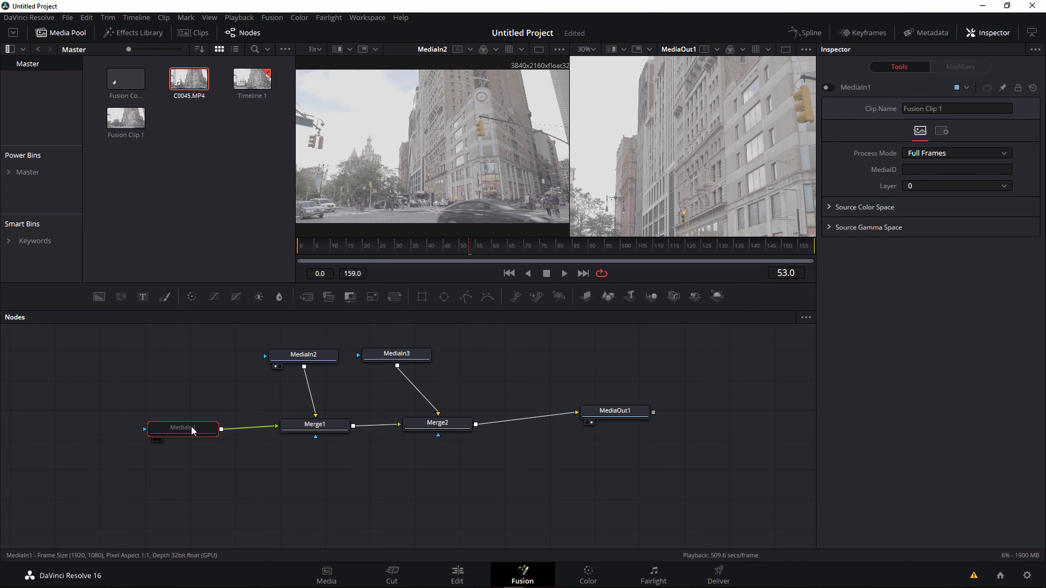
key(ctrl+p)
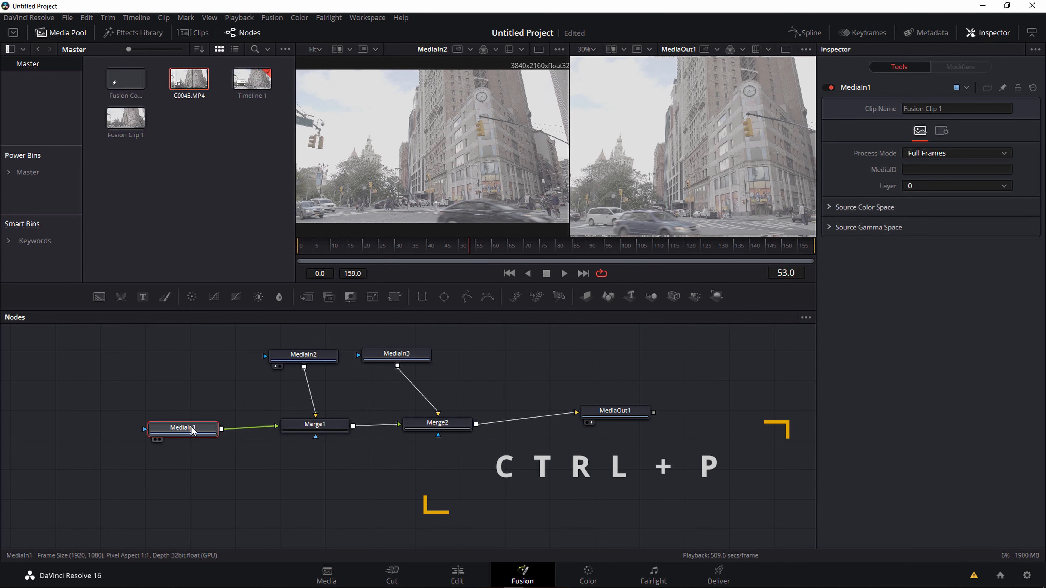
click(306, 355)
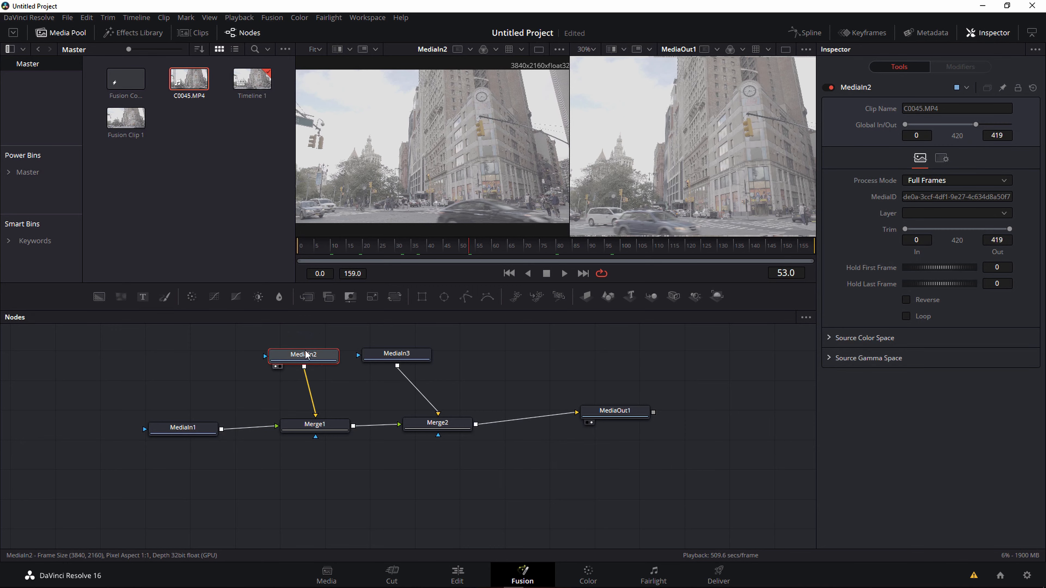
key(ctrl+p)
key(ctrl+p)
click(308, 424)
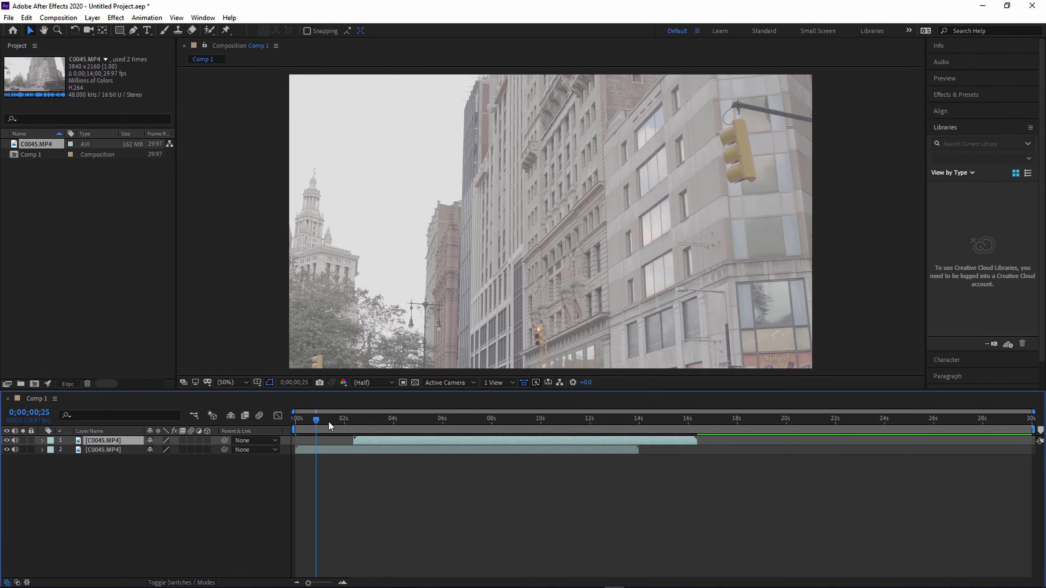
Switch to After Effects, move the playhead to 0;00;01;07, and adjust the Scale of the lower C0045.MP4 layer
click(328, 421)
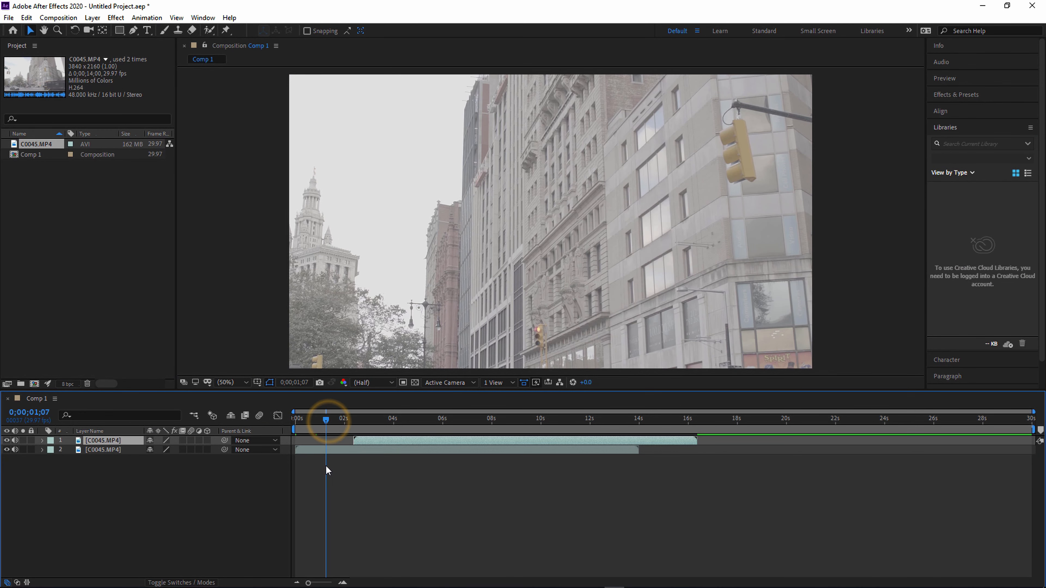
click(342, 450)
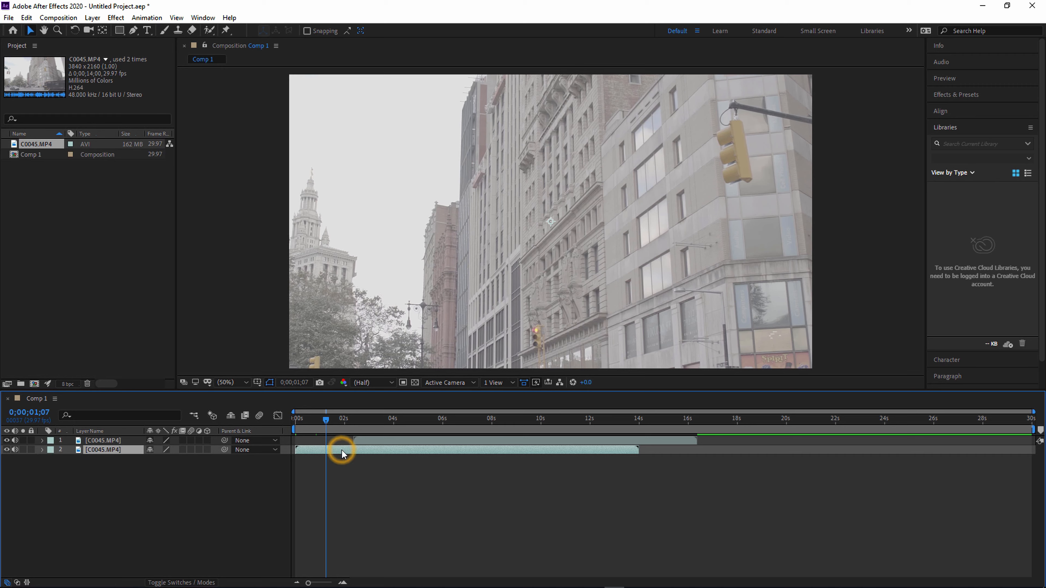
key(s)
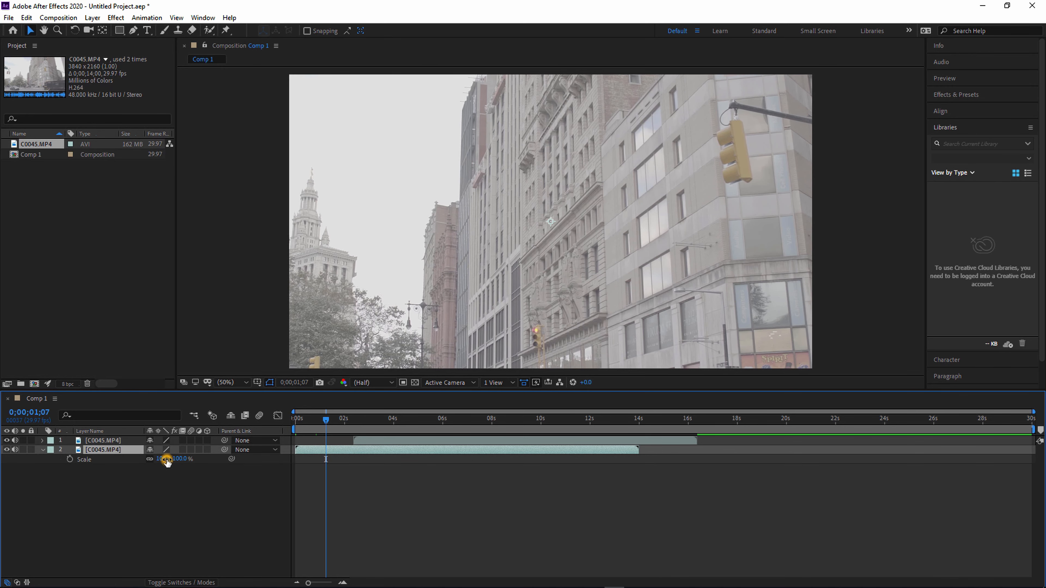
drag(167, 462, 144, 476)
Switch back to DaVinci Resolve, move MediaIn1 aside, and delete MediaIn2, MediaIn3, Merge1 and Merge2
click(312, 418)
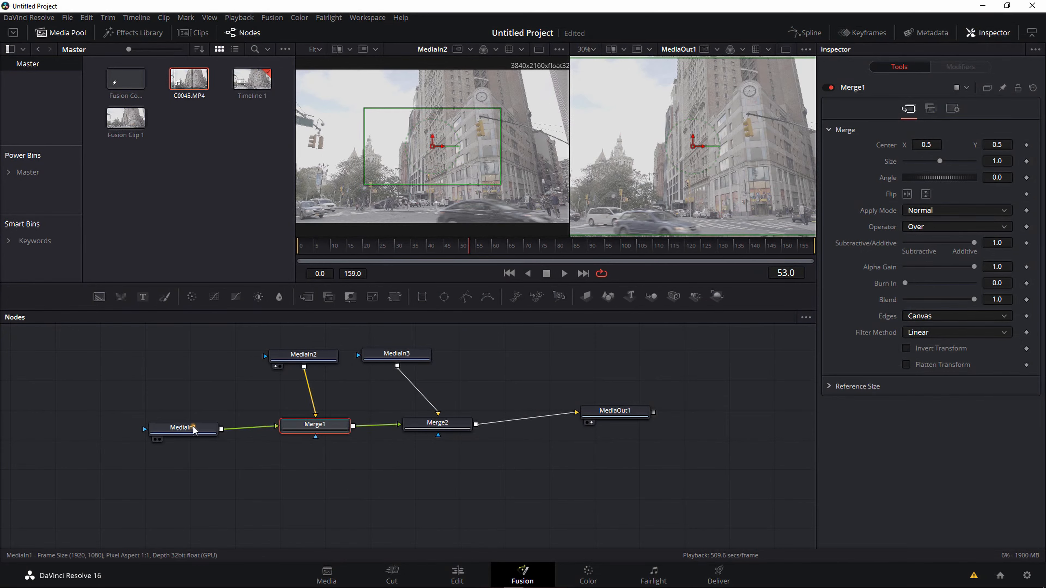
drag(190, 428, 173, 415)
drag(466, 329, 305, 473)
key(Delete)
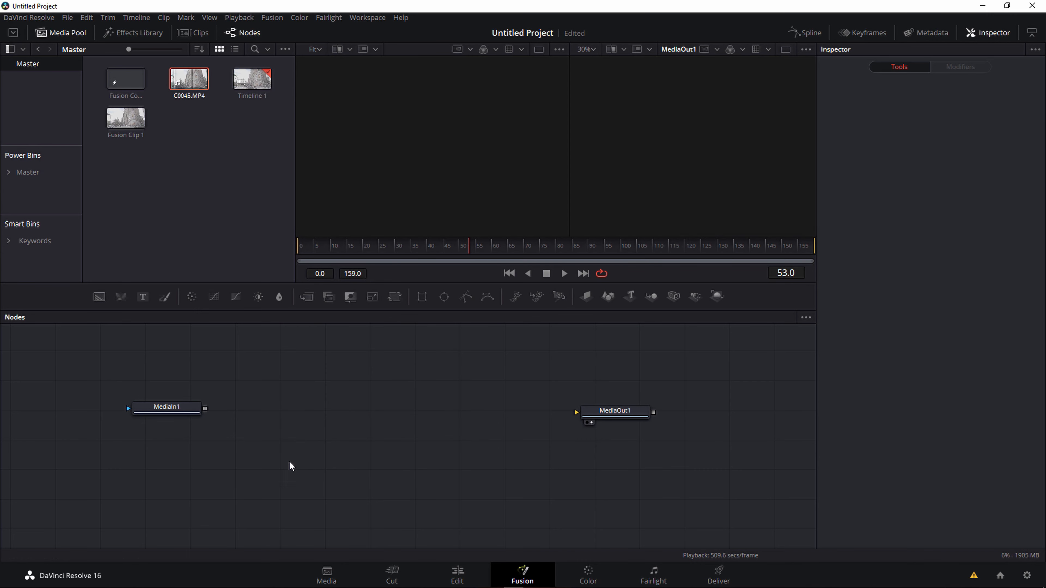
Connect MediaIn1 directly to MediaOut1 and move the two nodes closer together near the middle of the node graph
drag(205, 413, 577, 413)
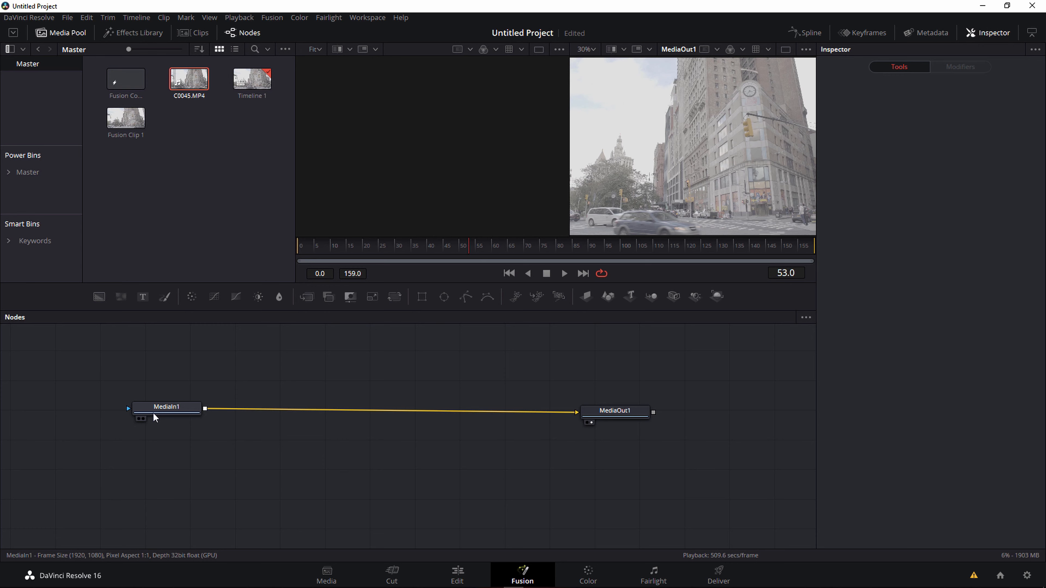
drag(158, 411, 399, 417)
drag(440, 446, 398, 444)
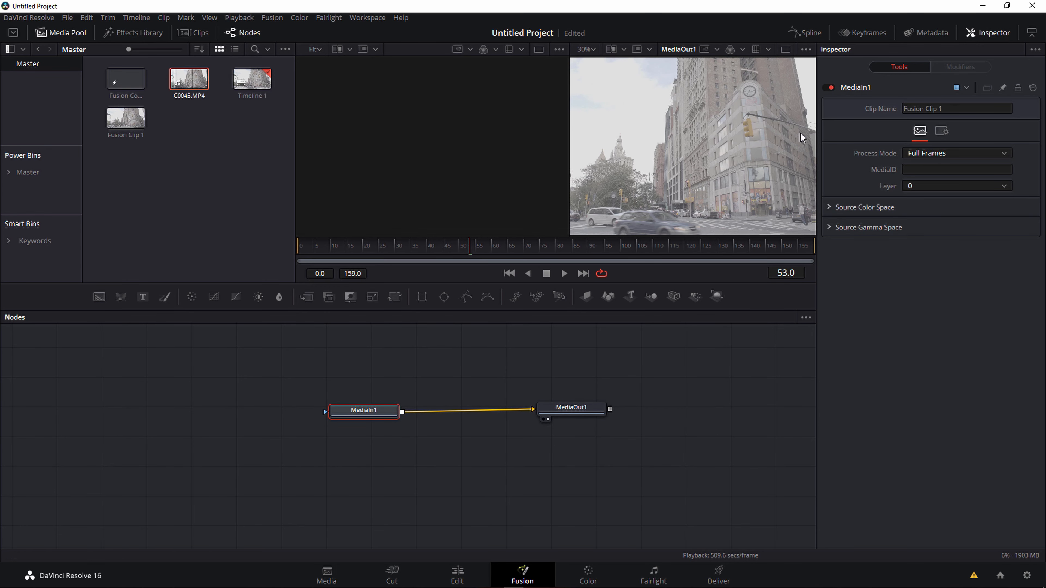
Insert a Transform node between MediaIn1 and MediaOut1, spacing the nodes out so it sits between them
drag(370, 410, 309, 419)
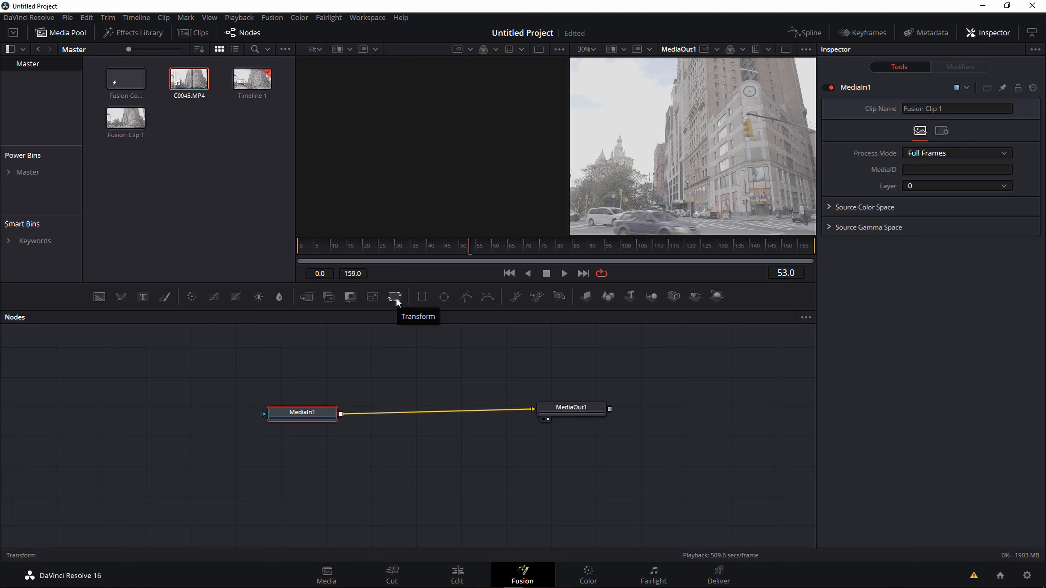
click(396, 298)
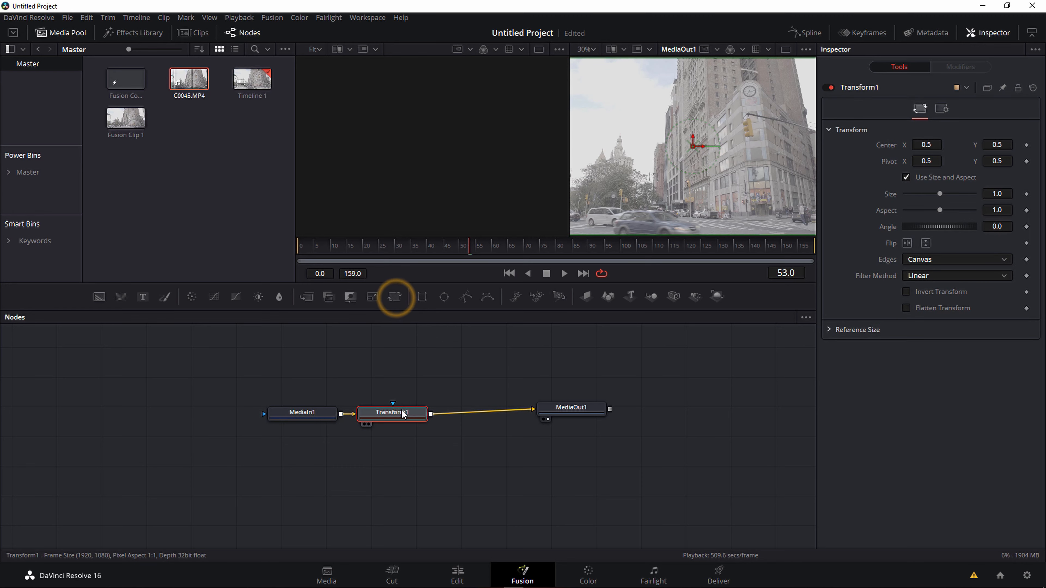
drag(420, 409, 442, 414)
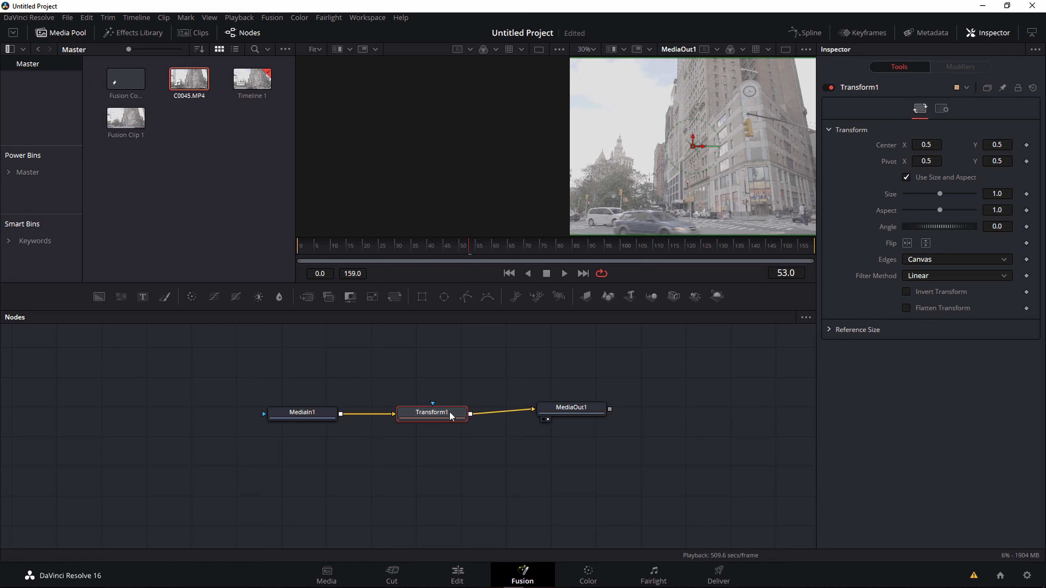
drag(442, 413, 446, 405)
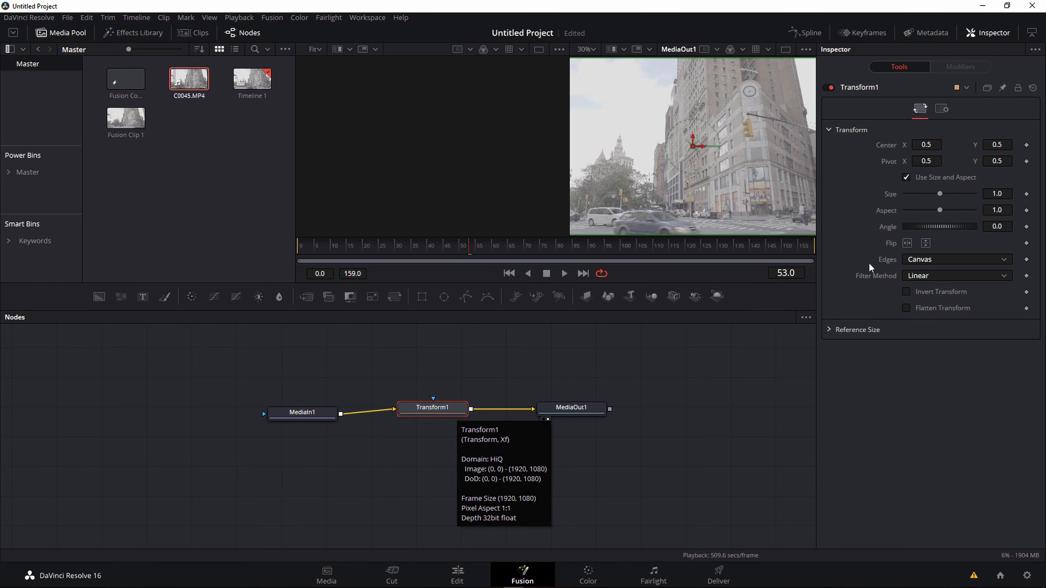
Try out Transform1's controls, setting Size to 0.19, Aspect to 0.242 and Angle to 435.7, and flipping the image vertically
drag(942, 193, 922, 202)
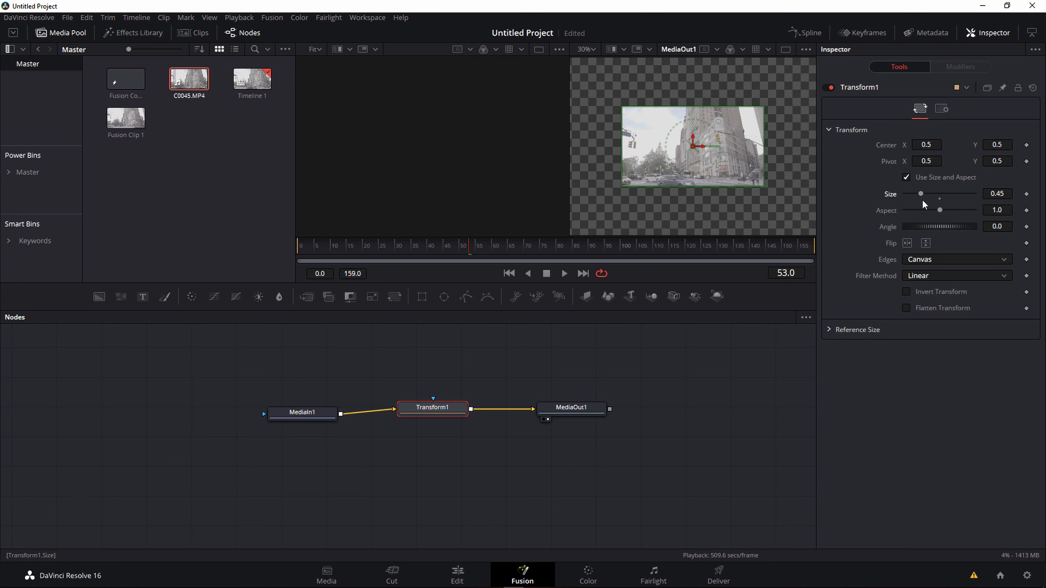
click(940, 201)
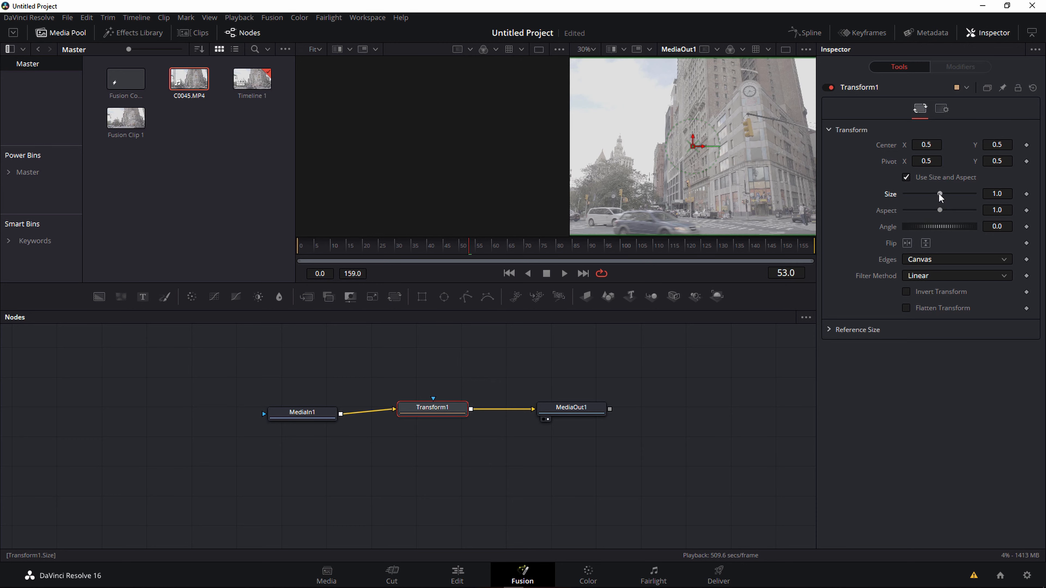
drag(939, 194, 978, 241)
click(961, 262)
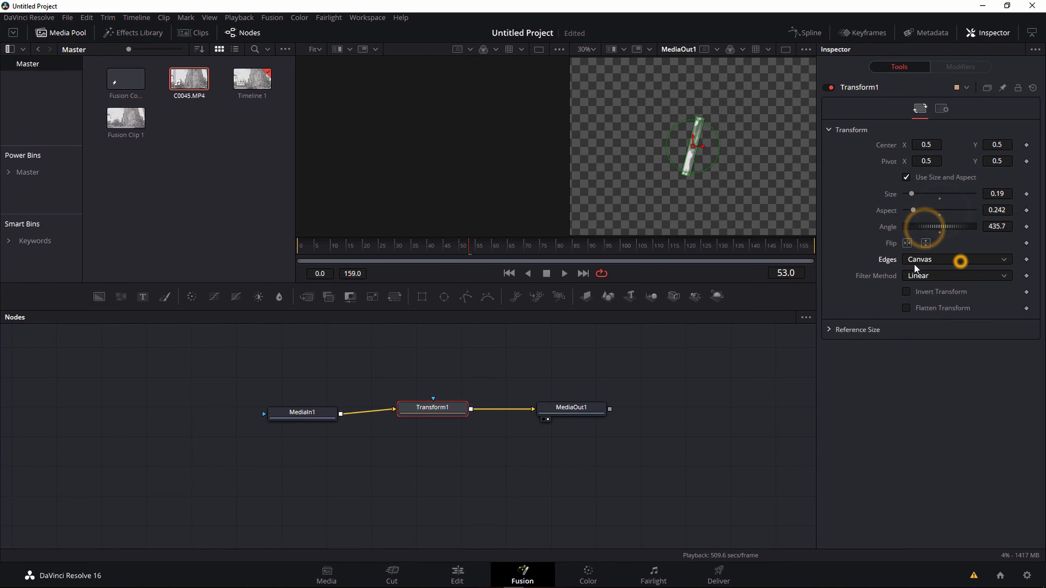
click(926, 243)
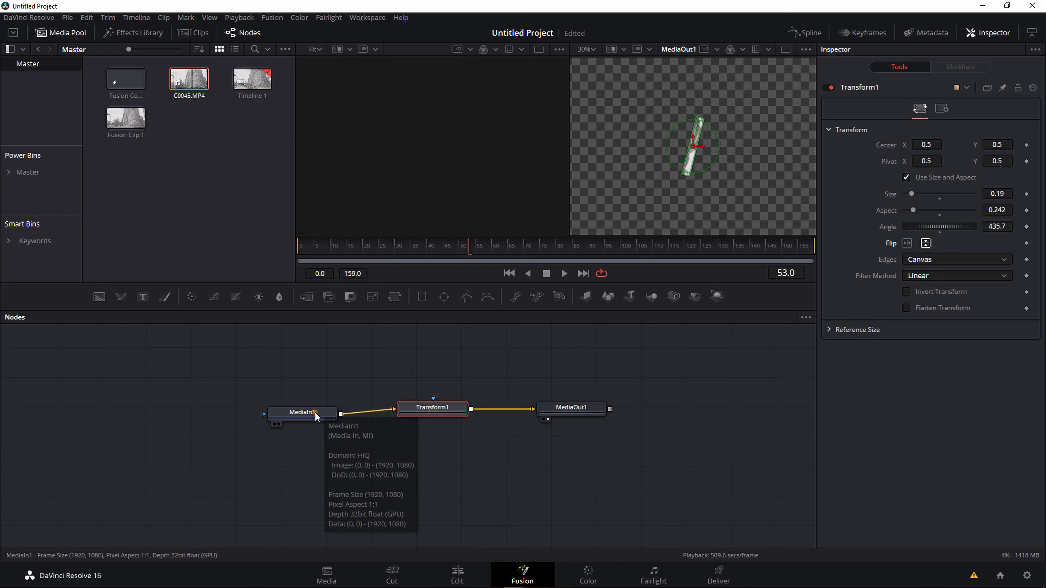
Reset all of Transform1's settings to their defaults and place the node slightly above the line between MediaIn1 and MediaOut1
click(303, 412)
click(450, 406)
drag(462, 411, 462, 362)
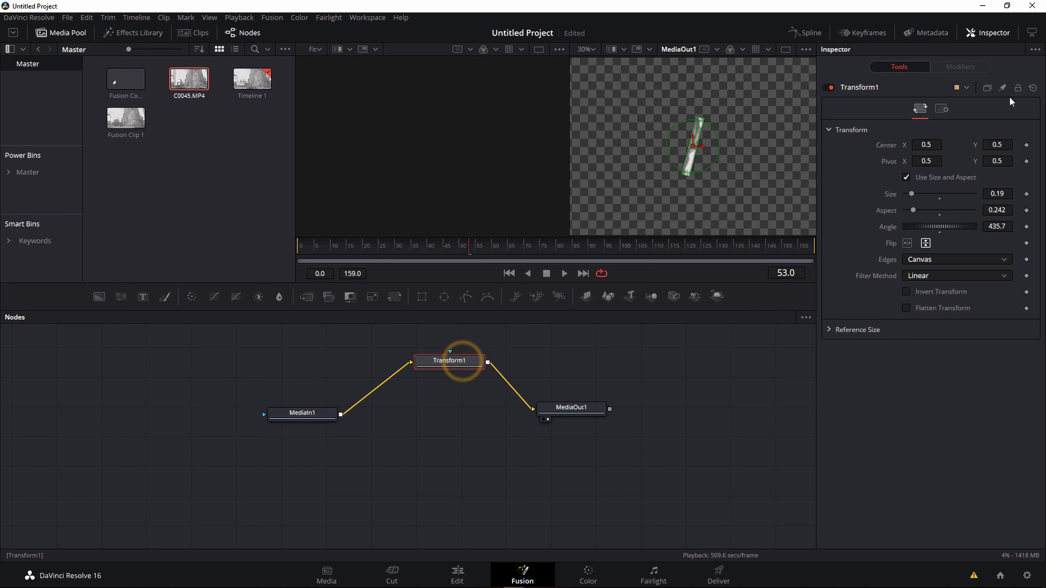
click(1033, 87)
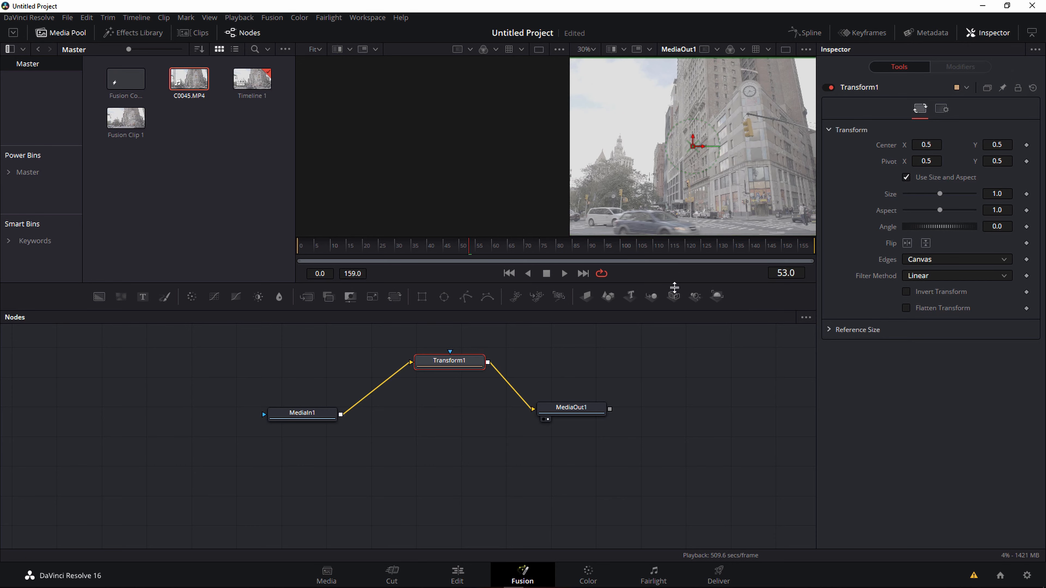
drag(453, 361, 445, 381)
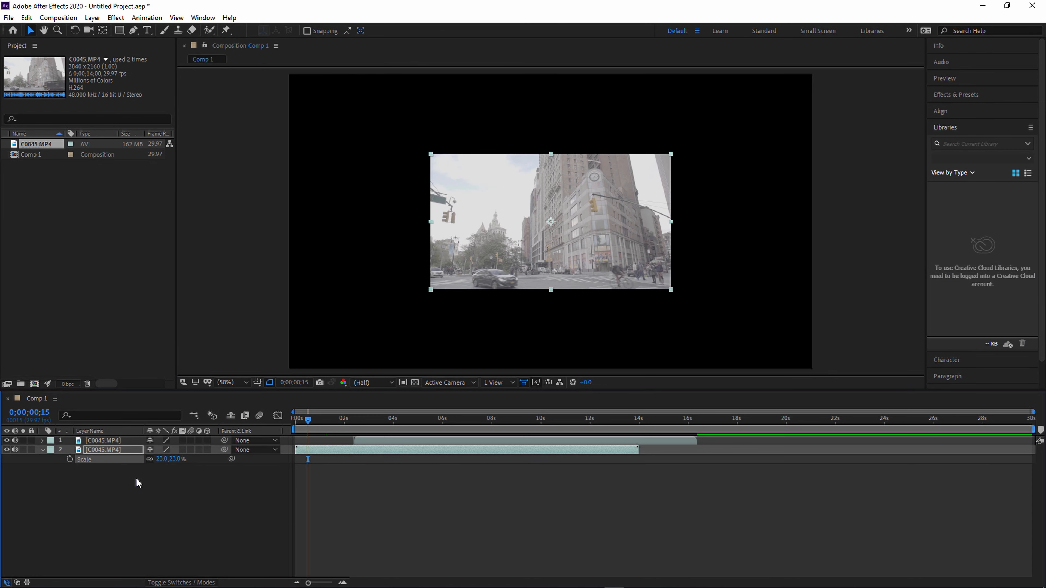
Switch to After Effects, reveal the Opacity of the lower C0045.MP4 layer and lower it to 74%
click(147, 498)
click(110, 449)
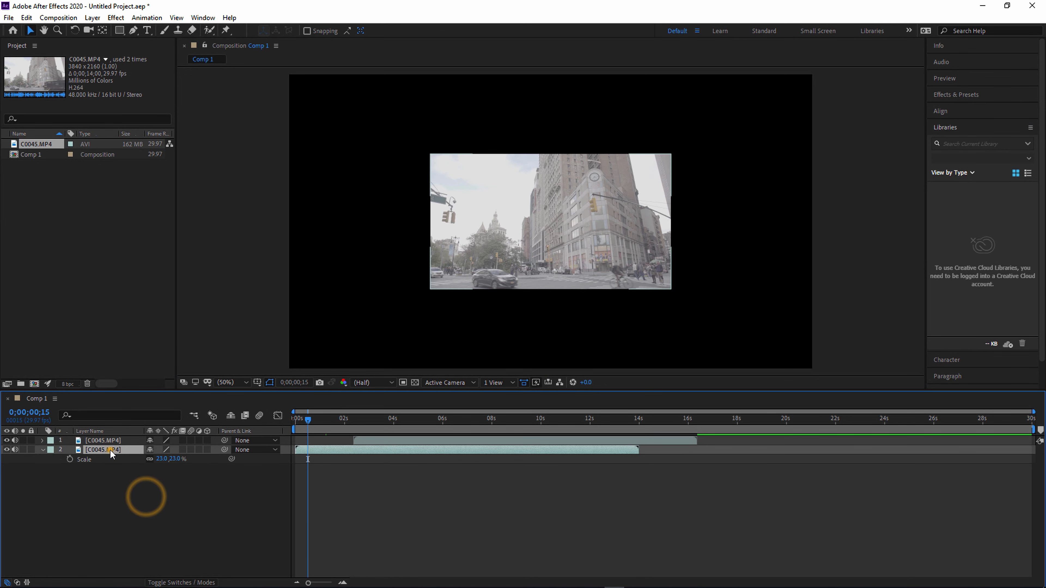
key(t)
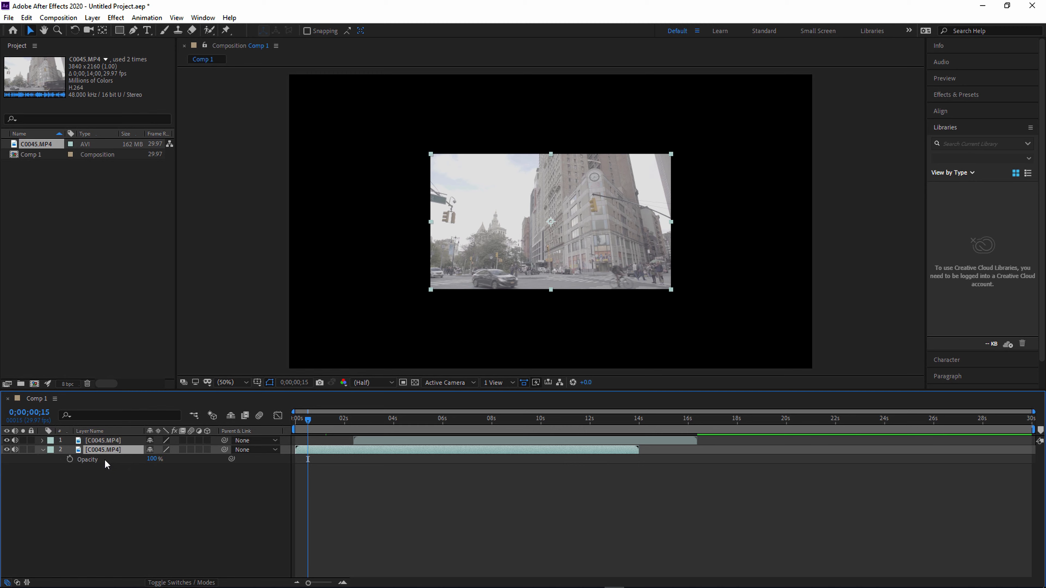
mouse_move(153, 461)
mouse_down()
mouse_move(150, 471)
mouse_move(206, 476)
mouse_move(149, 460)
mouse_move(161, 469)
mouse_up()
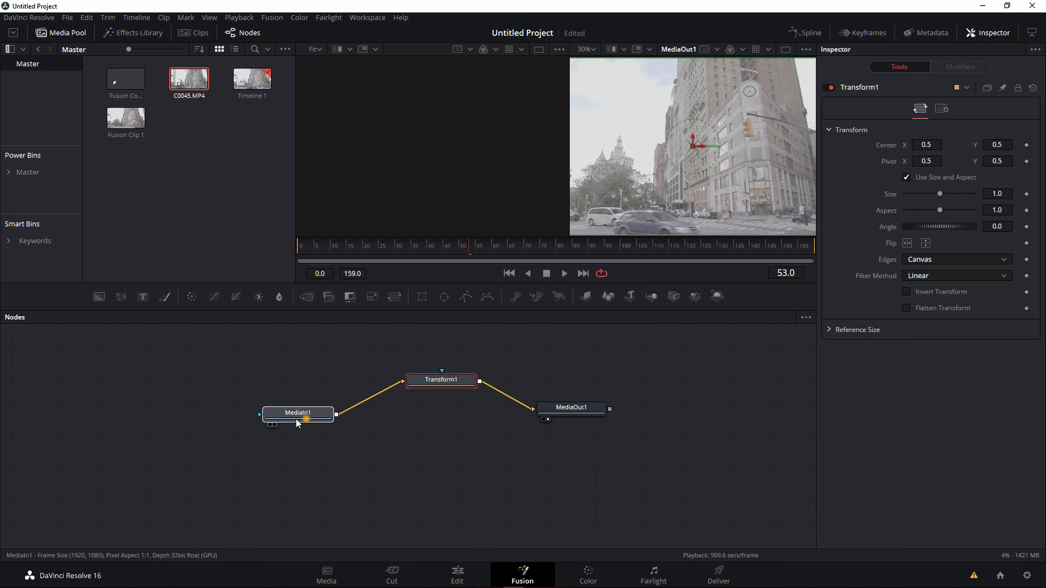
Switch back to DaVinci Resolve and move MediaIn1 and Transform1 away from MediaOut1, toward the upper left of the node graph
click(305, 418)
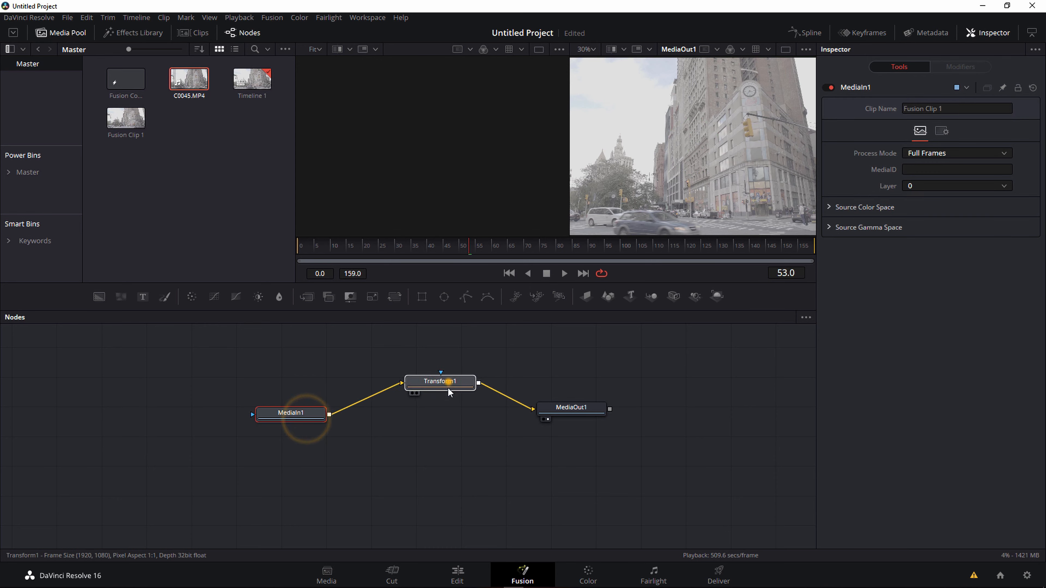
drag(445, 380, 448, 403)
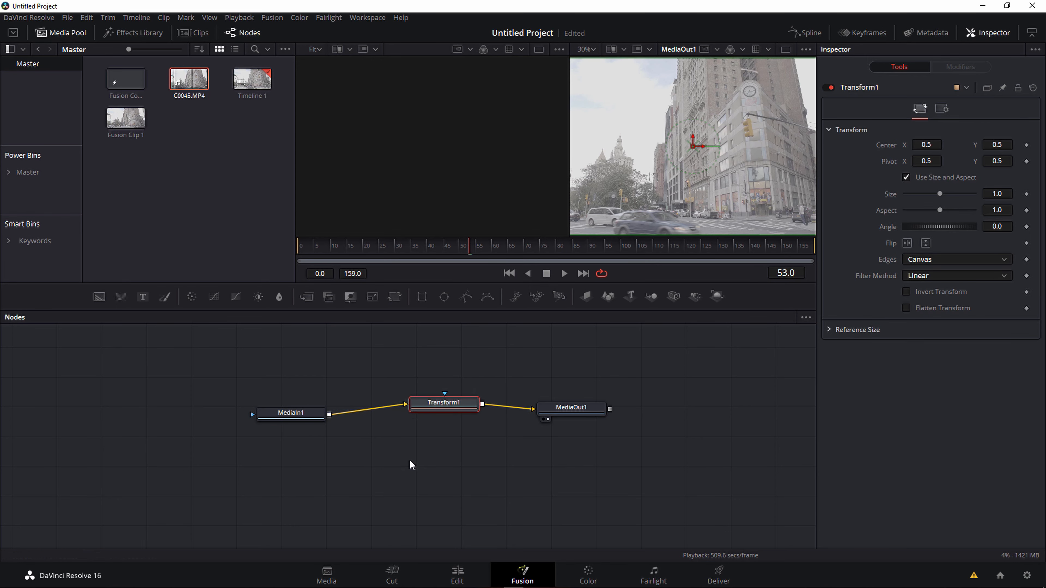
drag(305, 417, 286, 417)
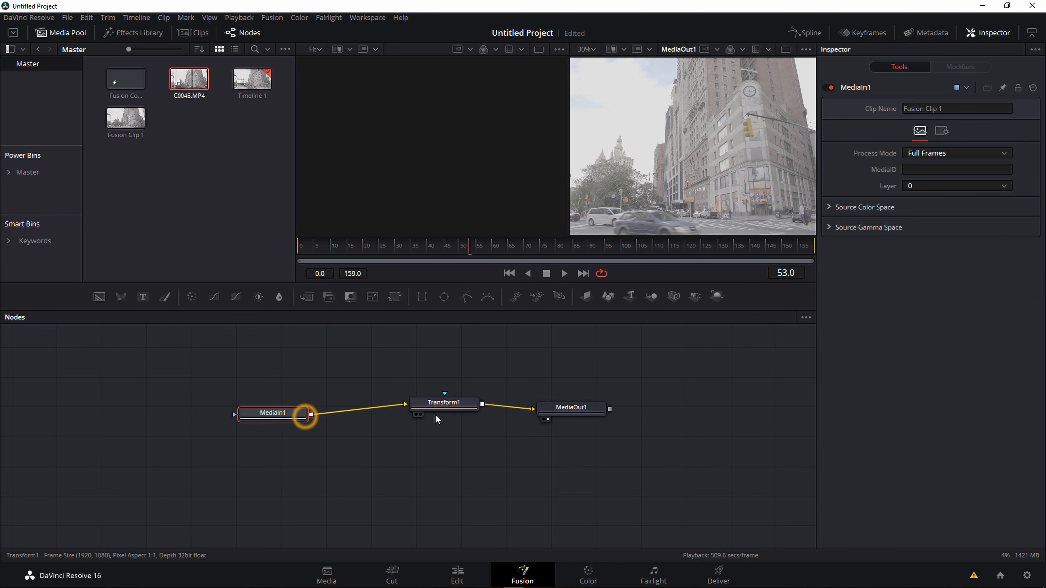
drag(447, 403, 432, 410)
click(292, 412)
click(429, 411)
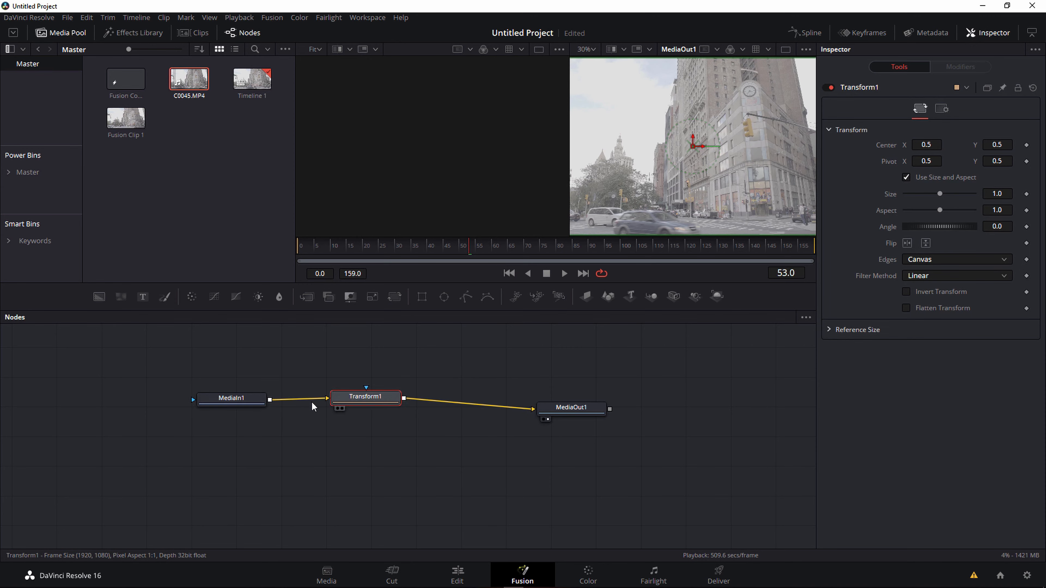
drag(243, 399, 187, 380)
drag(365, 398, 280, 376)
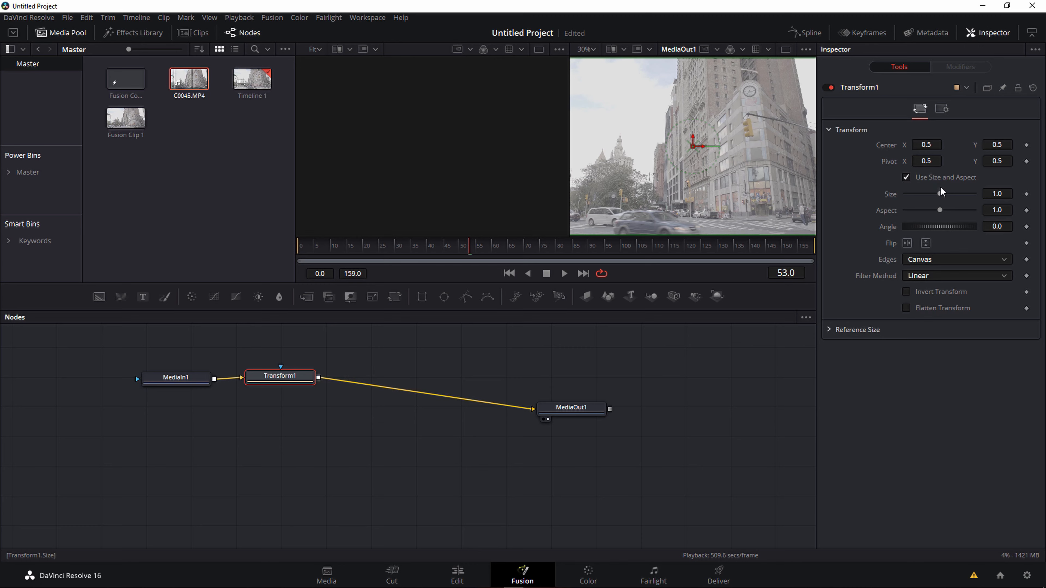
Set Transform1's Size to 3.6 and insert a Merge node between Transform1 and MediaOut1
drag(942, 191, 967, 199)
click(292, 380)
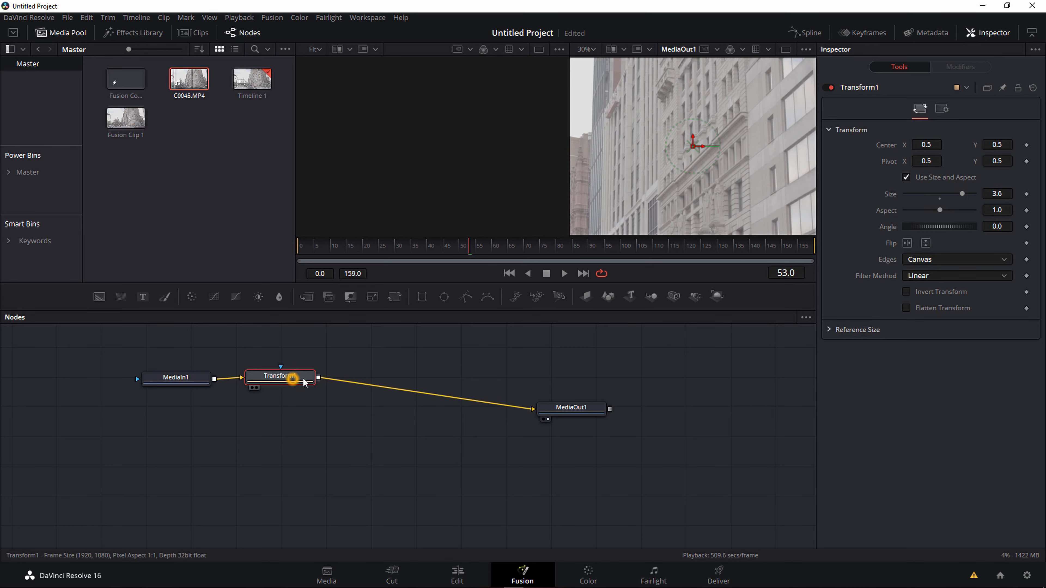
click(306, 298)
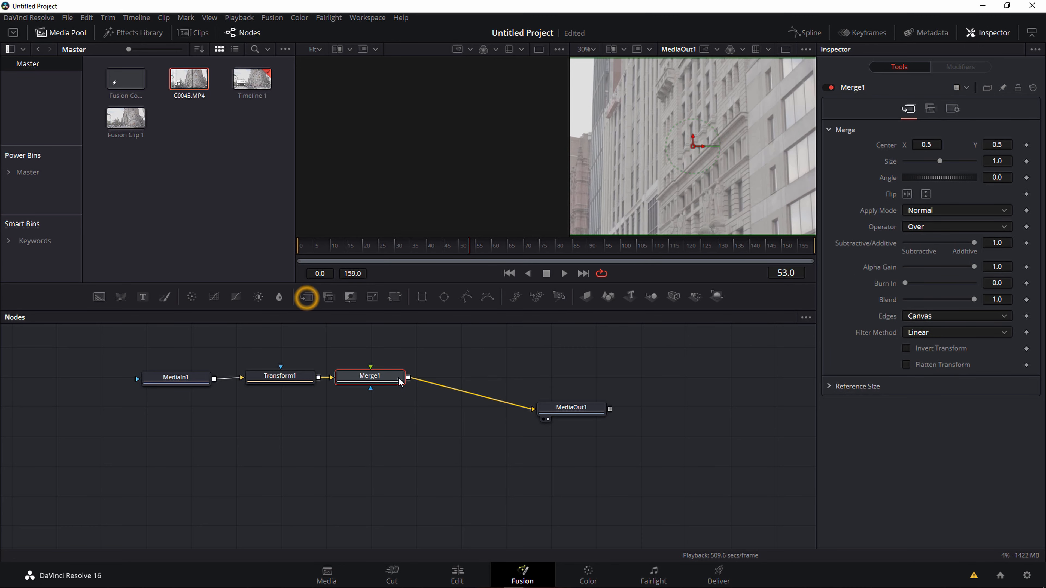
drag(387, 377, 408, 403)
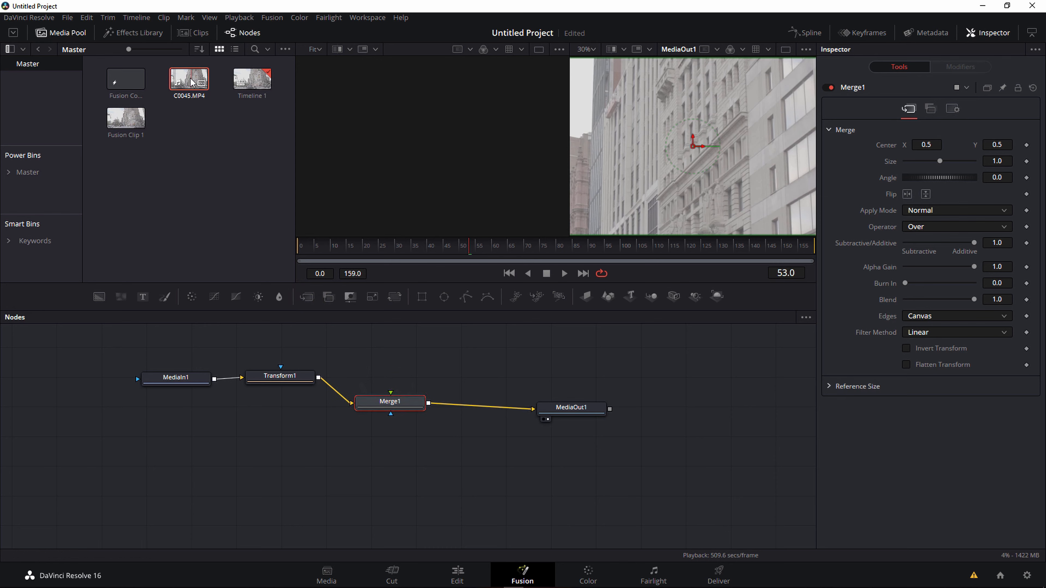
Add C0045.MP4 above Merge1, connect it to the Merge's foreground input, and arrange MediaIn1 and Transform1 before Merge1
drag(191, 81, 407, 402)
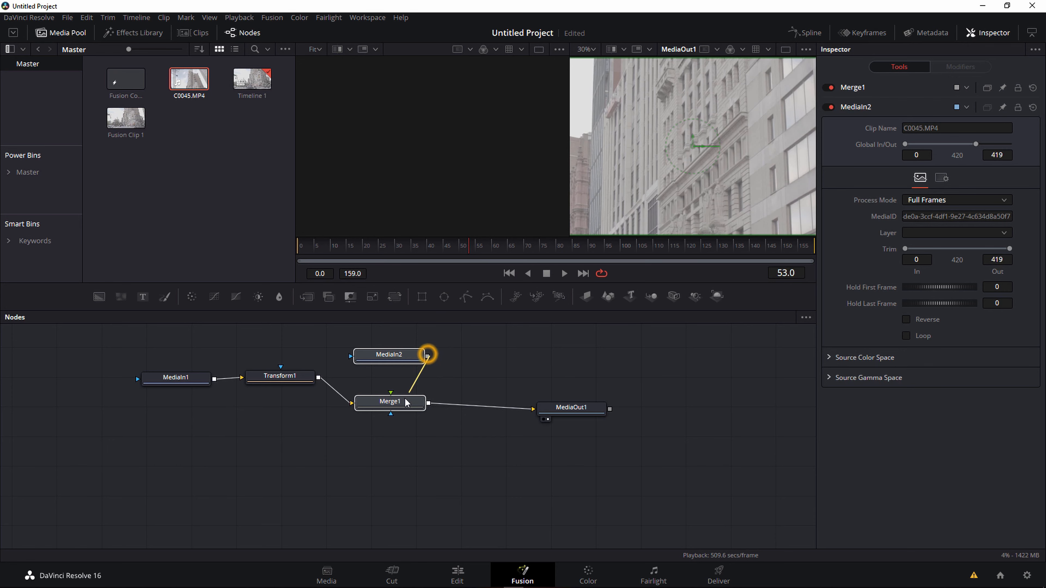
click(427, 420)
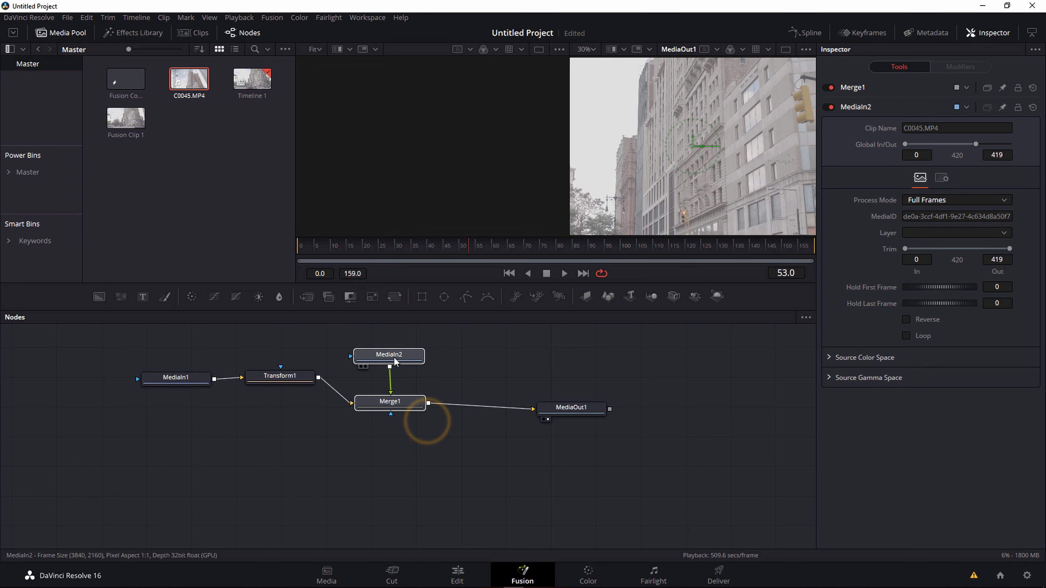
drag(395, 356, 425, 345)
click(482, 374)
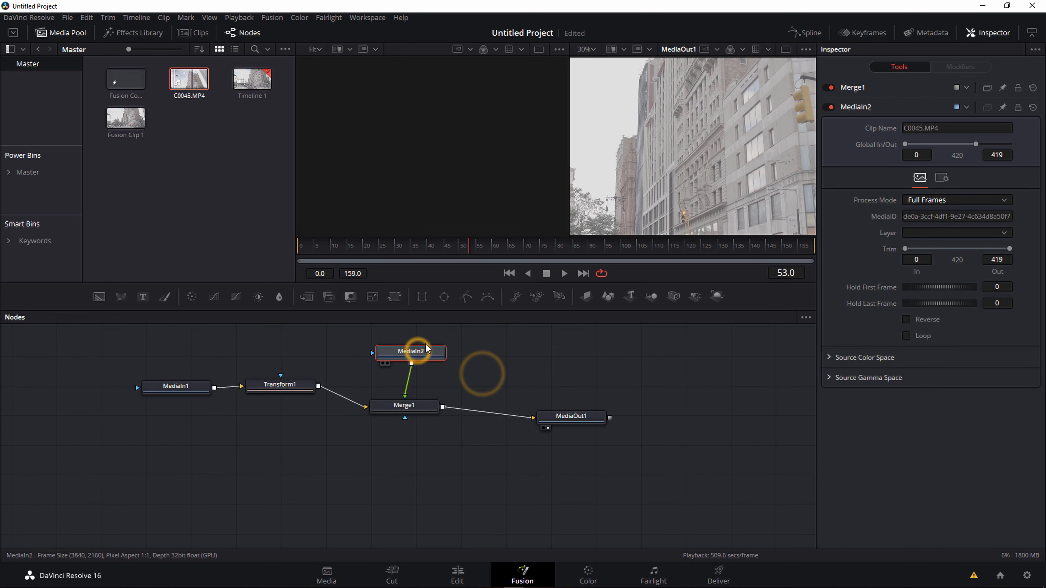
drag(181, 386, 182, 400)
drag(281, 386, 277, 415)
Examine Merge1's Blend control and its two inputs, MediaIn2 in the foreground and MediaIn1 with Transform1 in the background
click(411, 353)
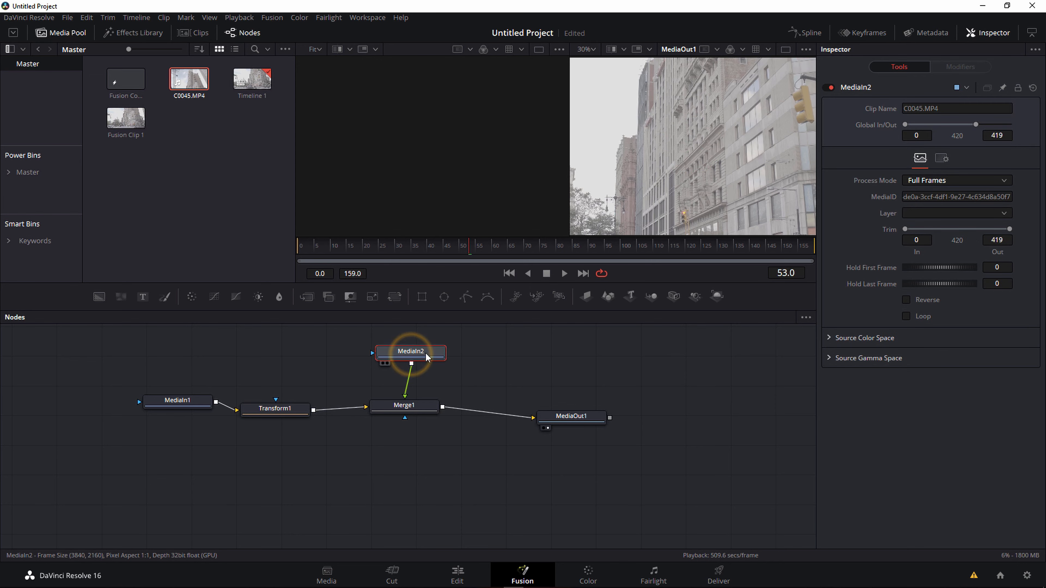
click(411, 411)
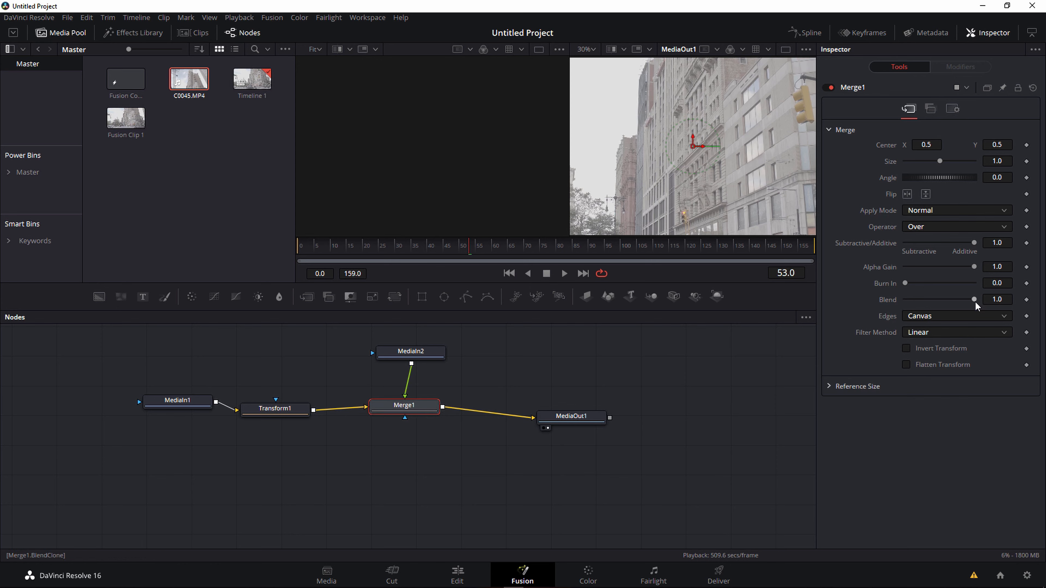
mouse_move(969, 303)
mouse_down()
mouse_move(939, 300)
mouse_move(982, 305)
mouse_up()
click(417, 352)
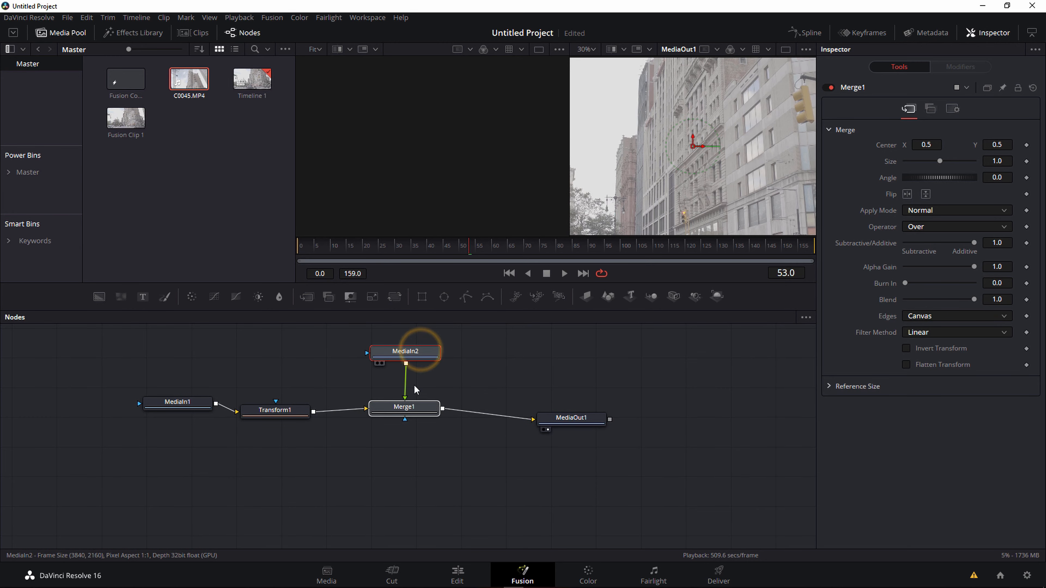
click(183, 408)
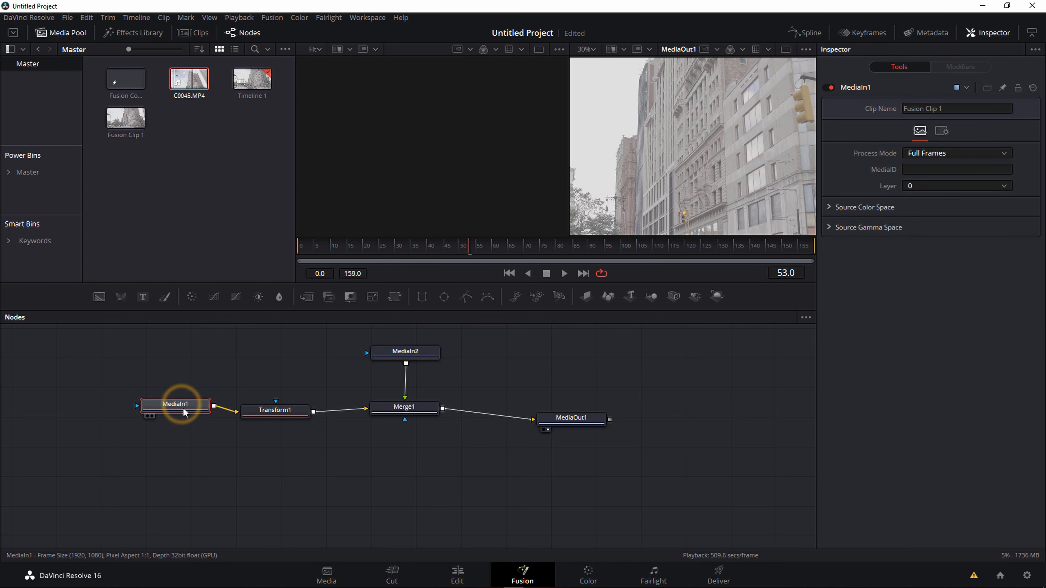
drag(183, 412, 308, 460)
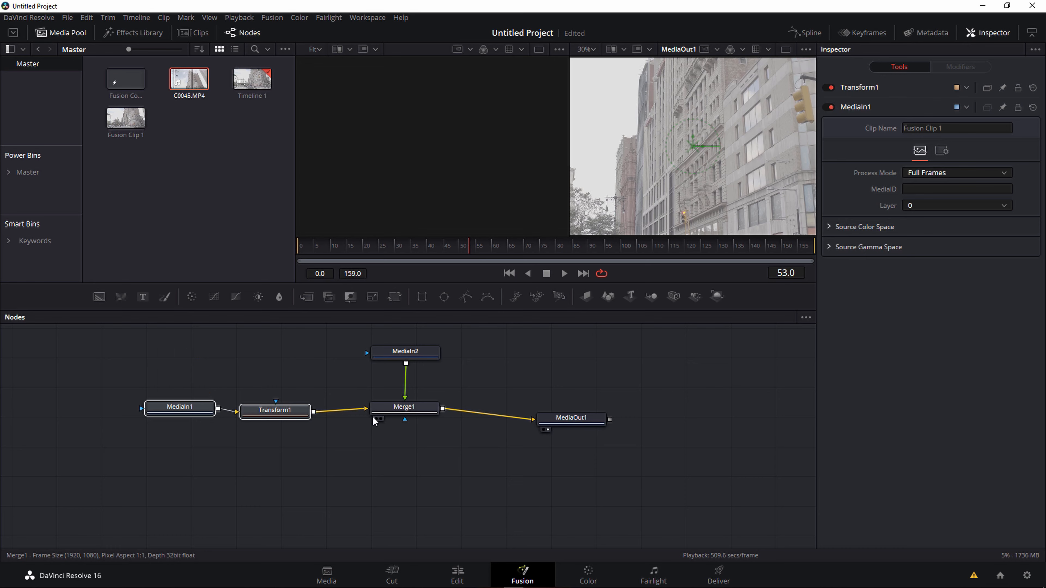
Fade Merge1's Blend down to 0.0 and restore it to its default of 1.0
click(415, 417)
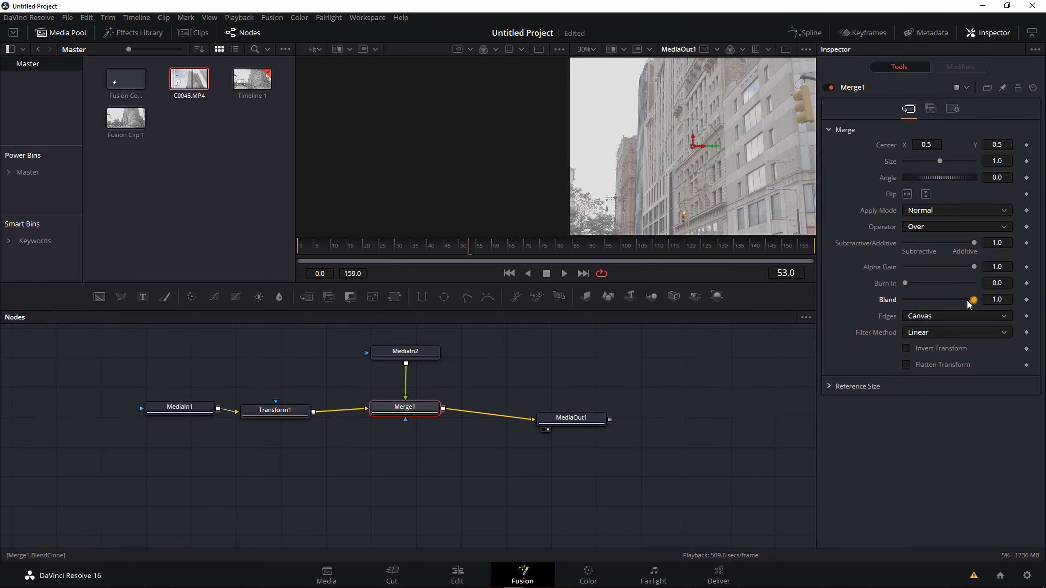
drag(973, 300, 902, 307)
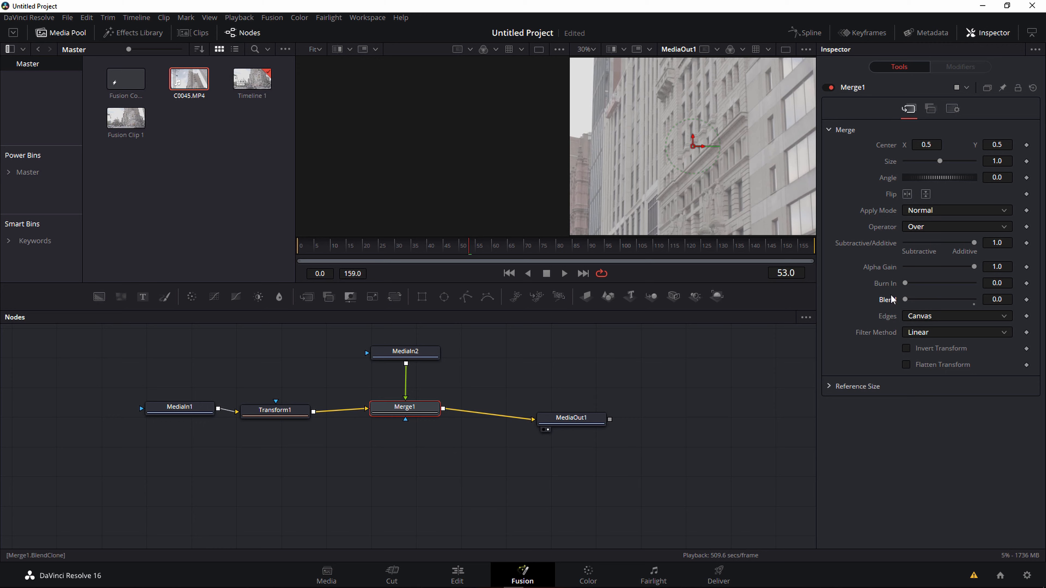
double_click(905, 300)
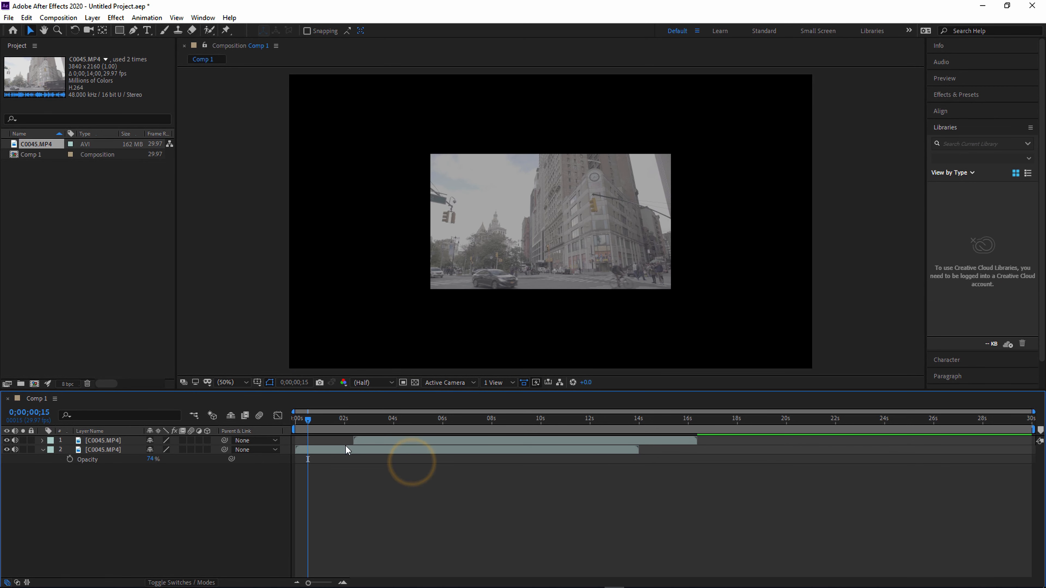
Switch to After Effects, reveal the Rotation of the lower C0045.MP4 layer and adjust its angle
click(345, 449)
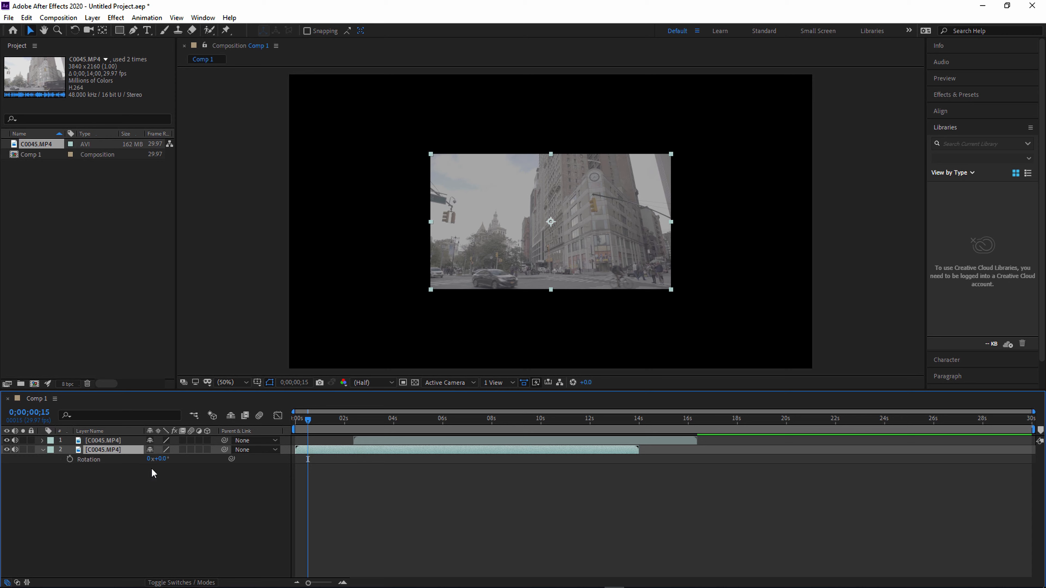
drag(163, 462, 138, 552)
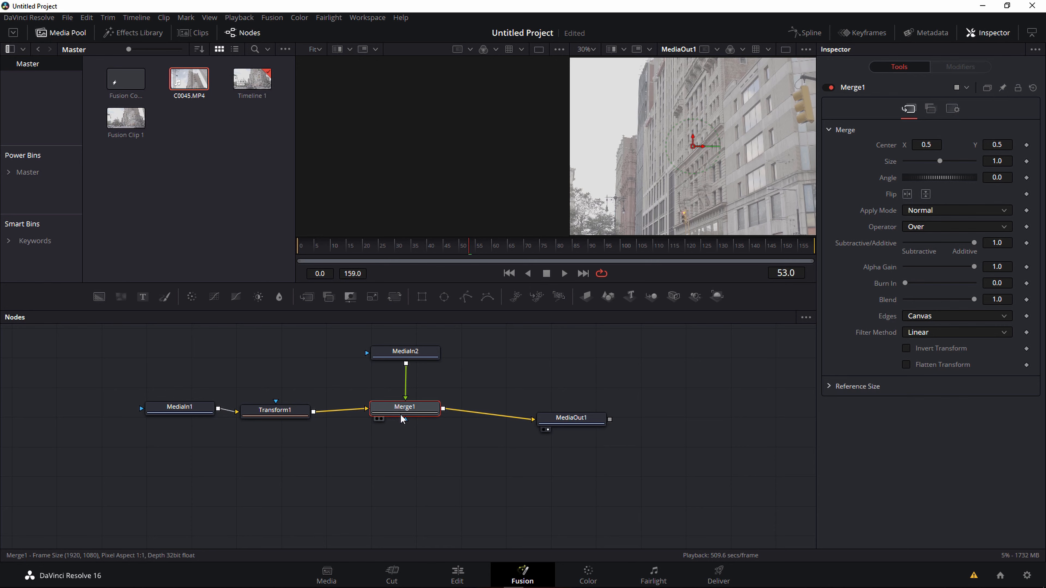
In DaVinci Resolve, delete the Merge1, MediaIn2 and Transform1 nodes and move MediaIn1 closer to MediaOut1
drag(383, 337, 422, 438)
key(Delete)
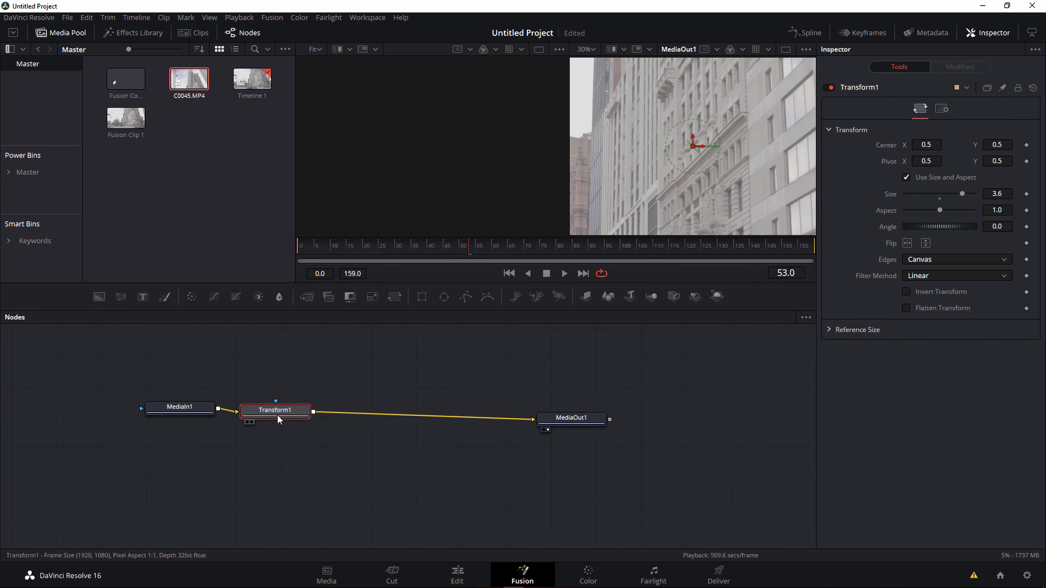
drag(275, 409, 372, 409)
key(Delete)
drag(192, 406, 237, 412)
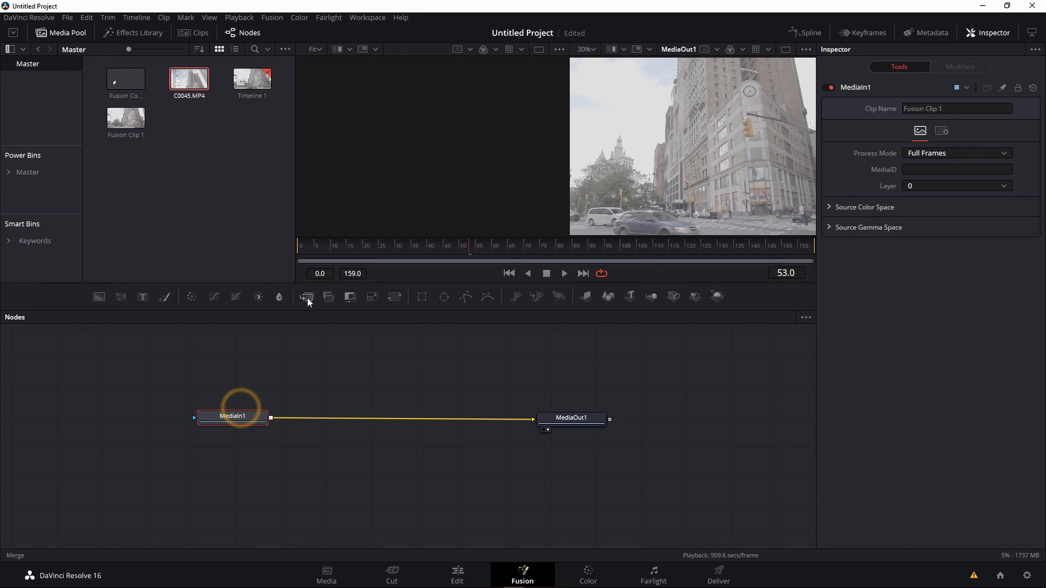
Add a Transform node between MediaIn1 and MediaOut1, rotate it to about -142 degrees and restore its default angle
click(392, 297)
drag(343, 419, 359, 411)
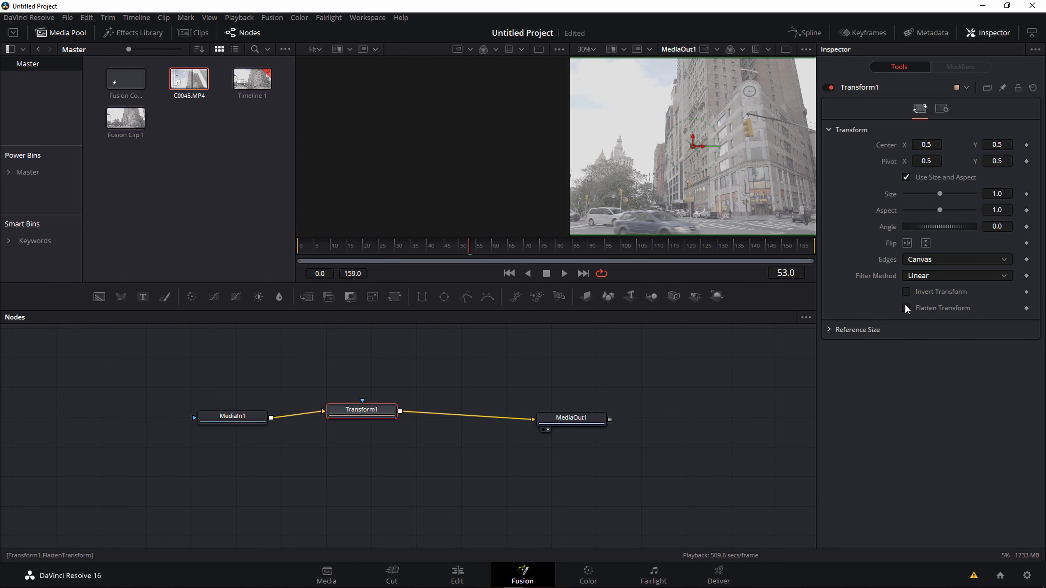
mouse_move(988, 226)
mouse_down()
mouse_move(939, 228)
mouse_move(1002, 228)
mouse_up()
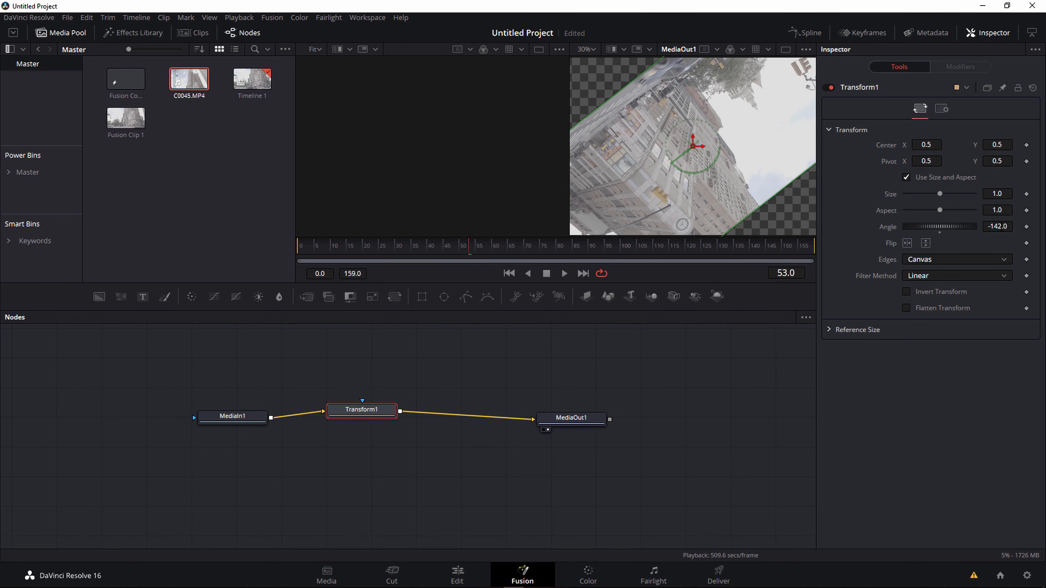
double_click(939, 229)
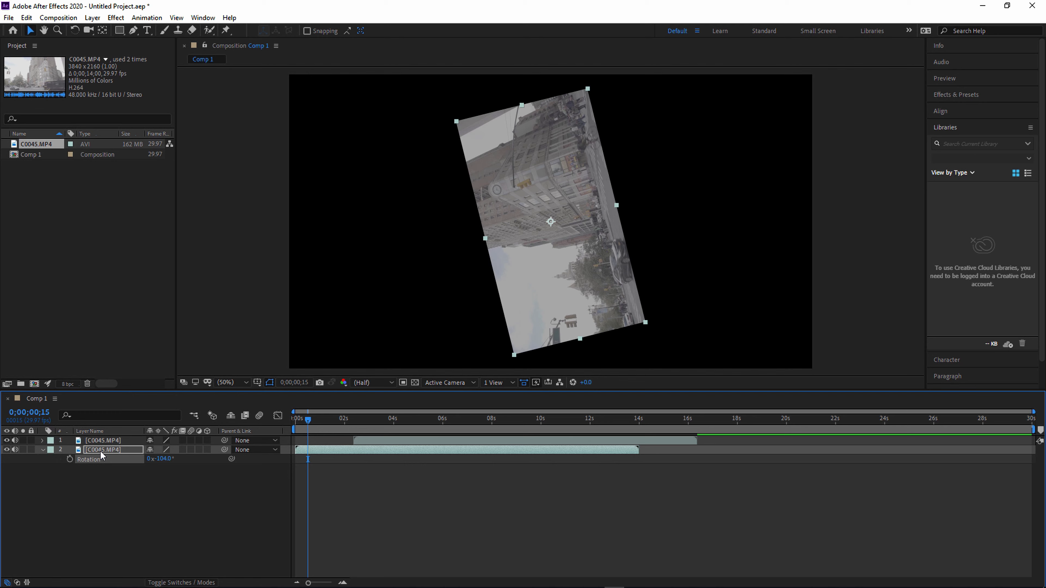
In After Effects, delete the lower C0045.MP4 layer, shift the remaining layer to the timeline's start, and set the current time to 0;00;01;15
click(357, 452)
key(Delete)
drag(376, 439, 333, 420)
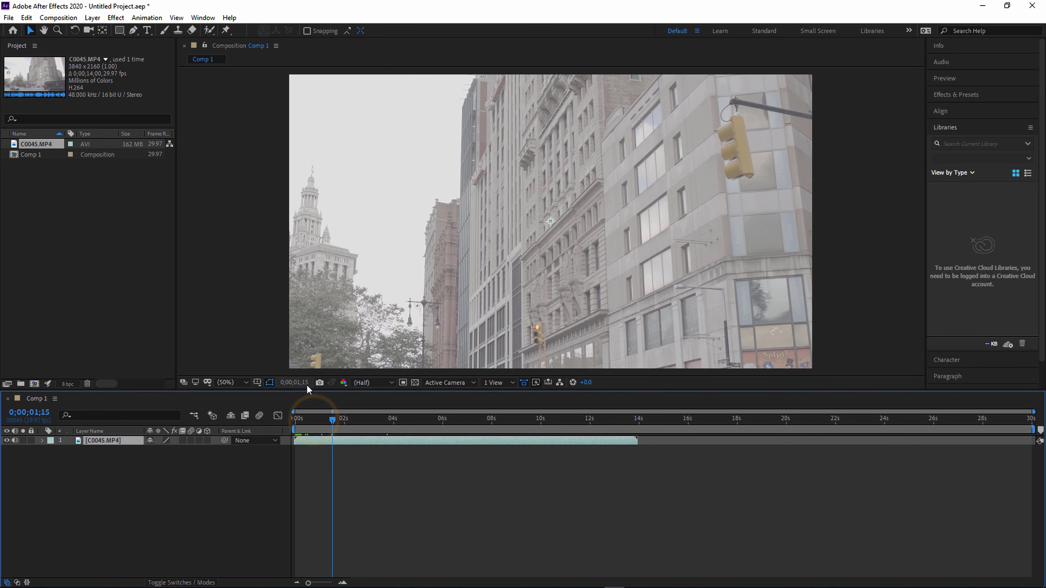
click(172, 491)
Draw a rectangular mask around the middle of the C0045.MP4 layer and undo it
click(106, 440)
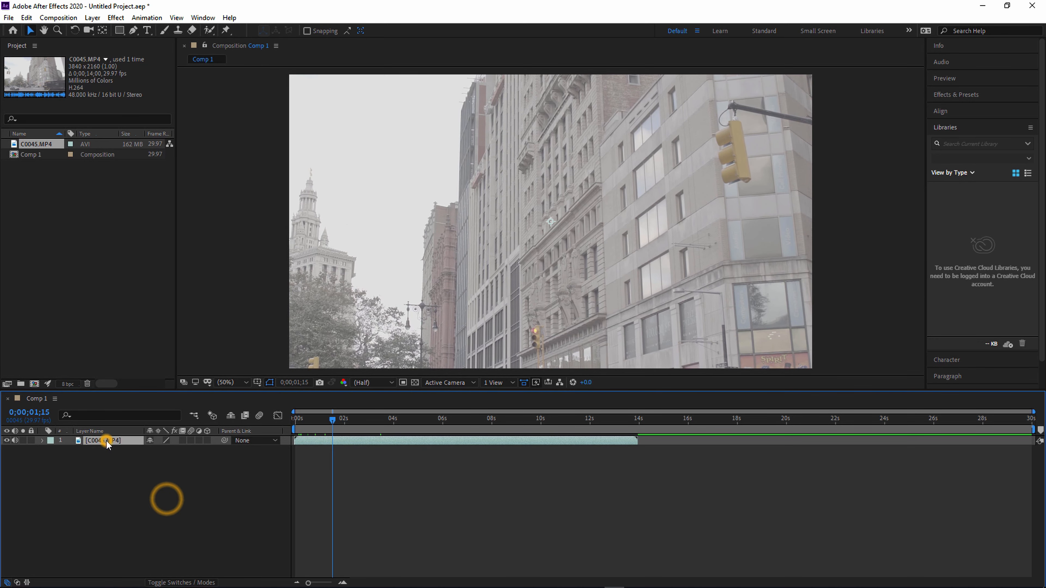
click(118, 32)
mouse_move(421, 143)
mouse_down()
mouse_move(574, 282)
mouse_move(647, 328)
mouse_up()
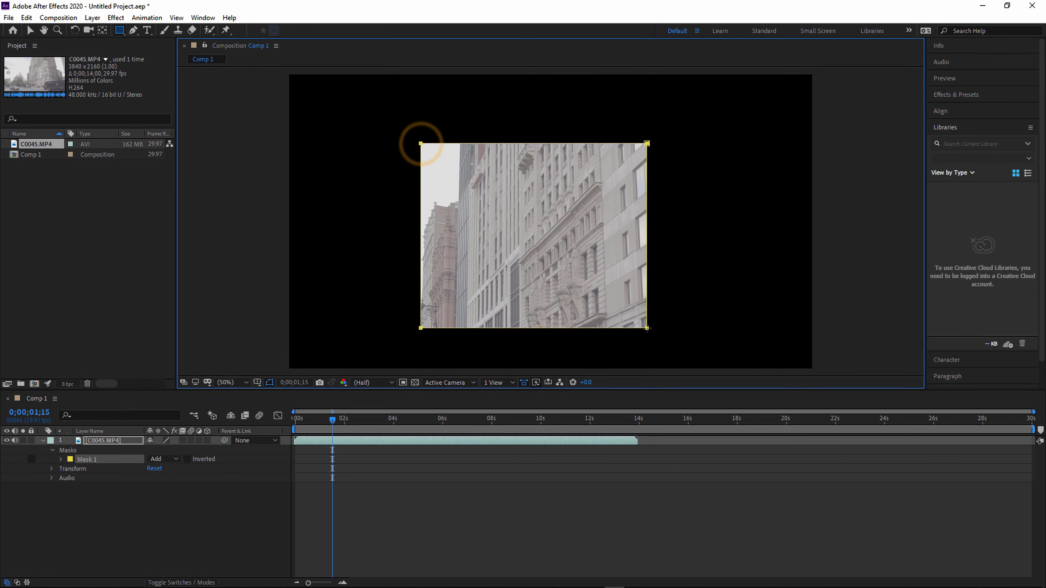
key(ctrl+z)
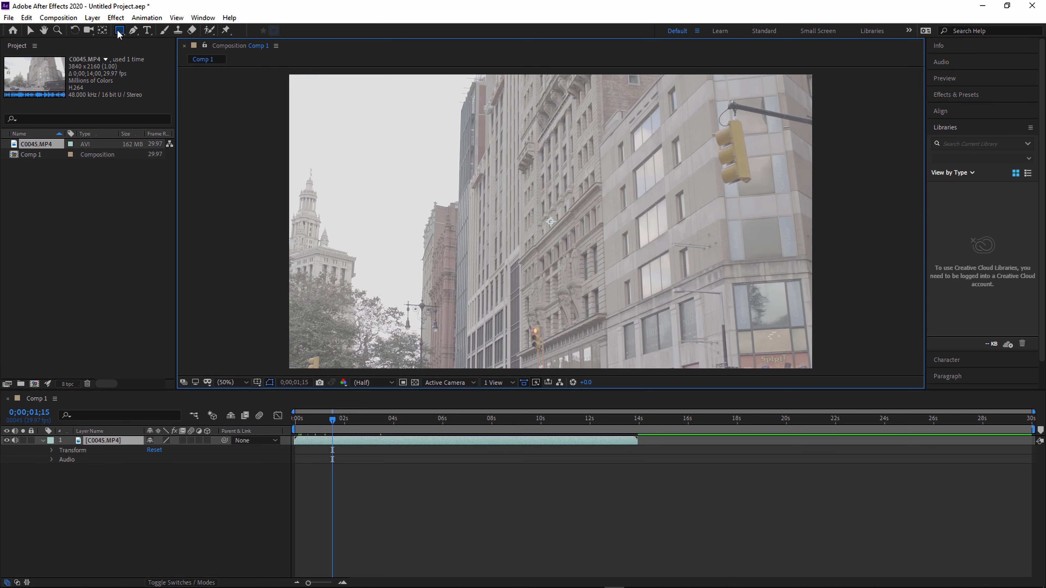
Draw a wide elliptical mask on the C0045.MP4 layer with the Ellipse tool and undo it
drag(119, 31, 143, 54)
drag(440, 127, 718, 285)
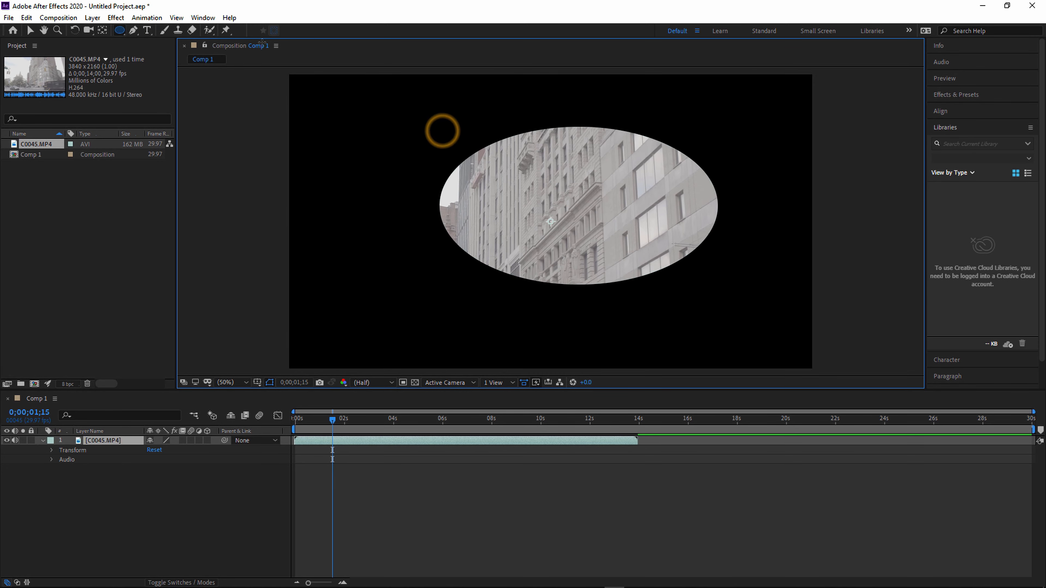
key(ctrl+z)
Draw a closed, curved four-point mask on the C0045.MP4 layer with the Pen tool, and delete that mask
click(132, 30)
mouse_move(502, 161)
mouse_down()
mouse_move(469, 200)
mouse_move(565, 265)
mouse_up()
drag(629, 261, 652, 237)
drag(631, 183, 544, 152)
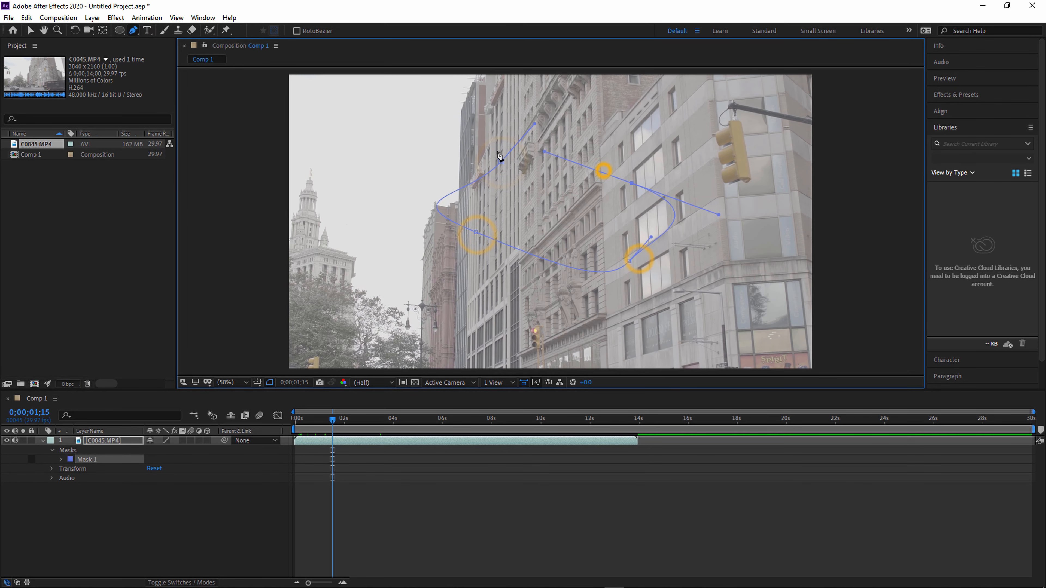
click(502, 162)
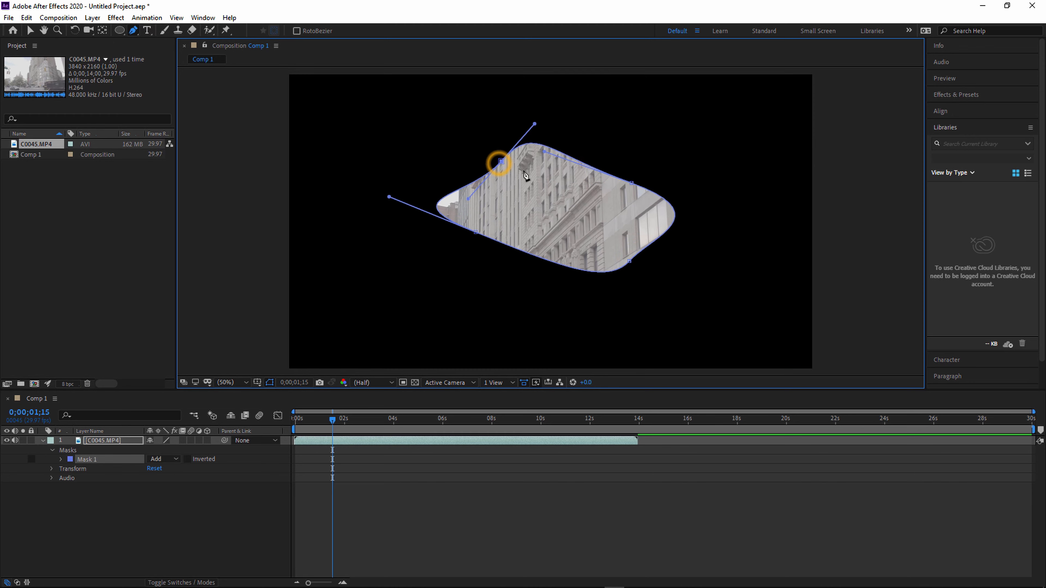
click(130, 494)
click(87, 459)
key(Delete)
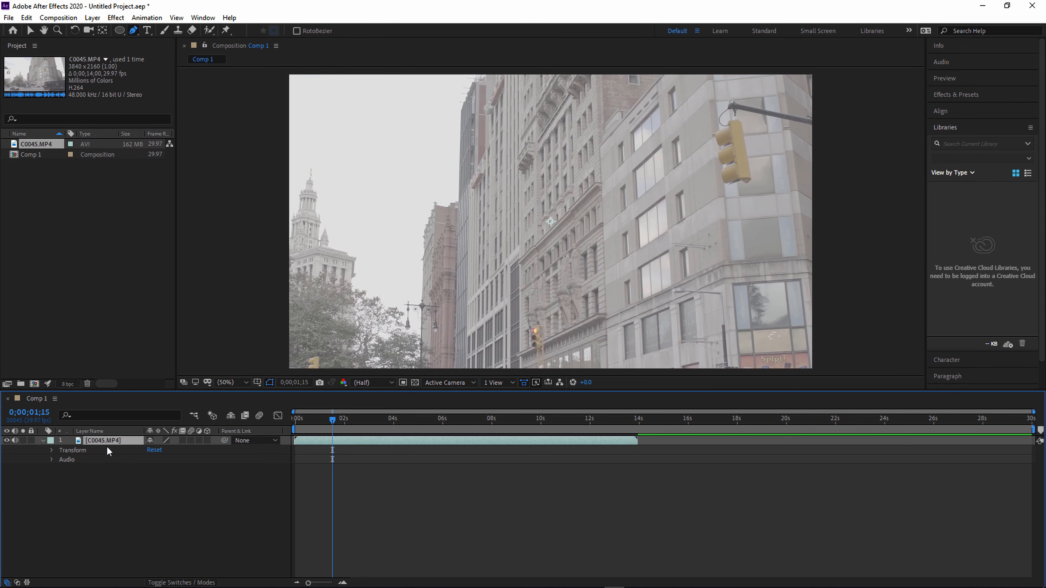
Draw a closed, curved three-point Pen mask on the C0045.MP4 layer and move its top point up and to the left
drag(534, 192, 504, 209)
mouse_move(500, 245)
mouse_down()
mouse_move(520, 264)
mouse_move(600, 271)
mouse_up()
drag(630, 253, 643, 227)
click(534, 192)
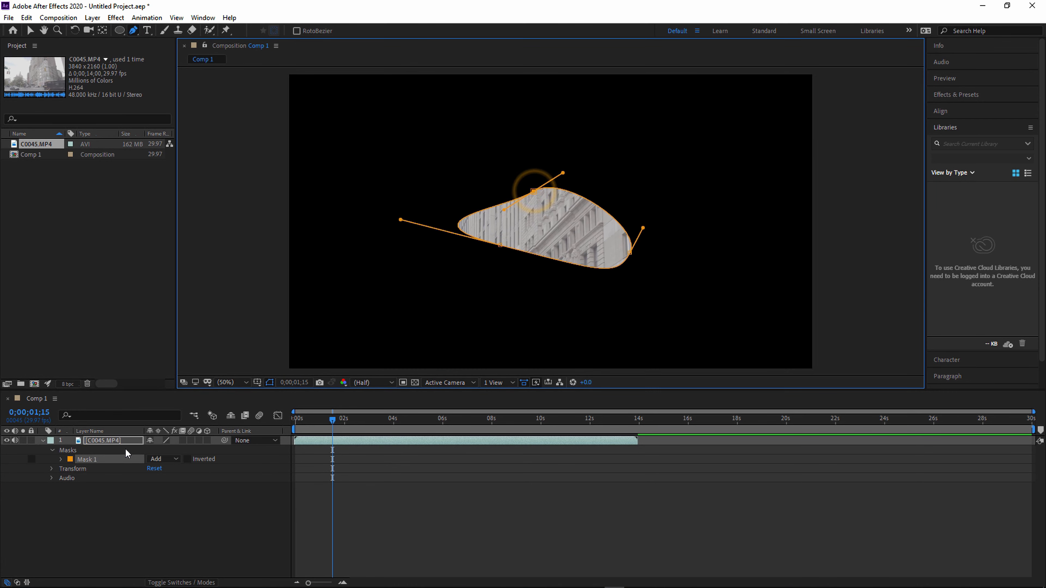
click(119, 441)
drag(535, 193, 466, 118)
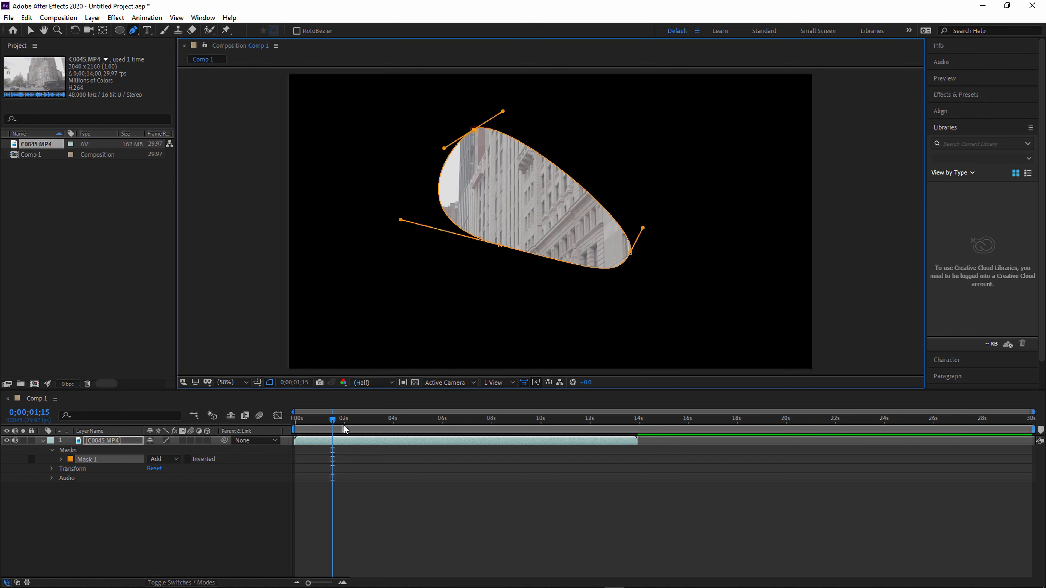
click(318, 419)
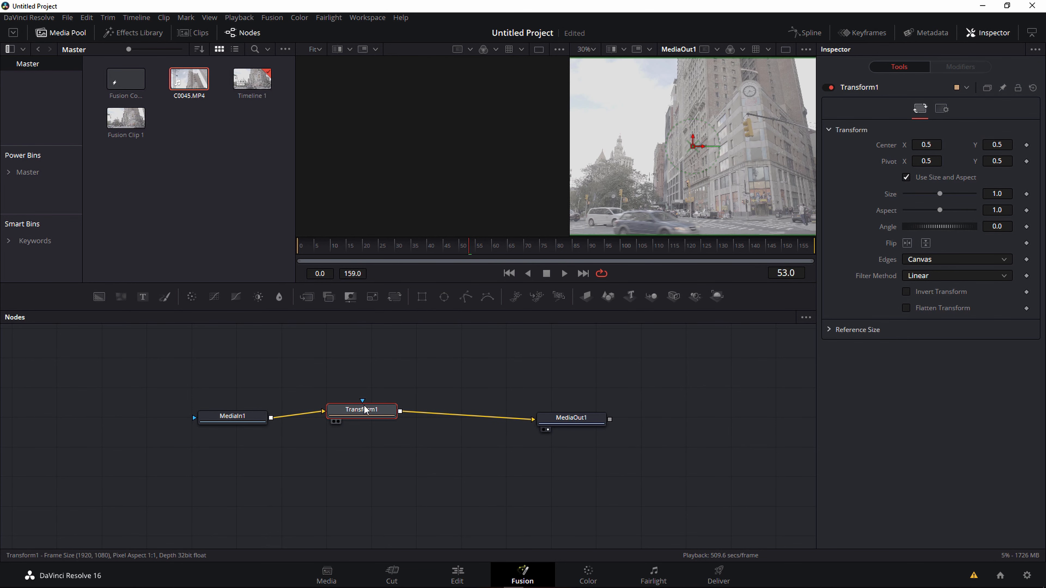
In DaVinci Resolve, delete Transform1, move MediaIn1 closer to MediaOut1, and hide the Media Pool
click(366, 409)
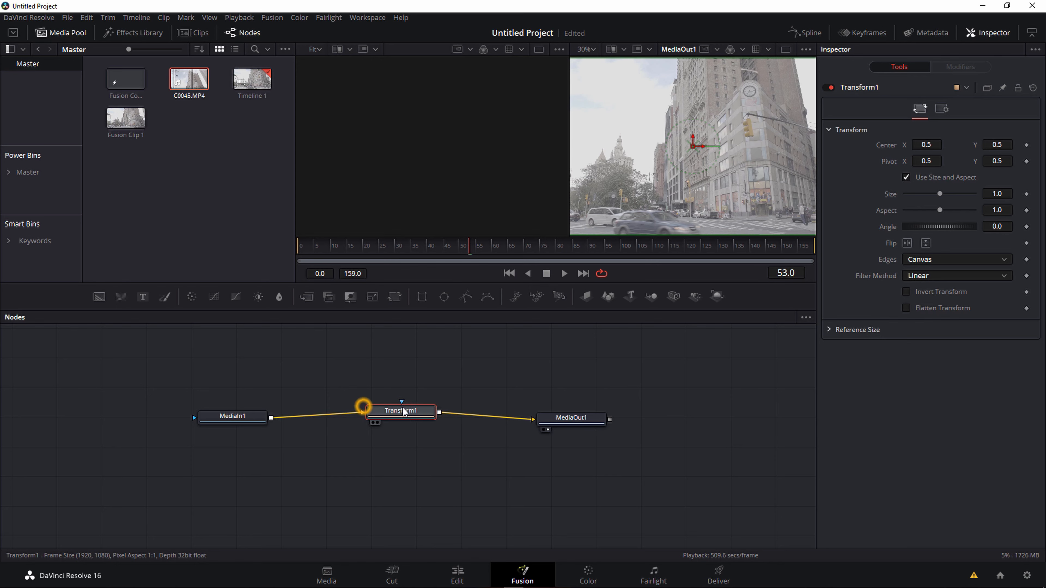
key(Delete)
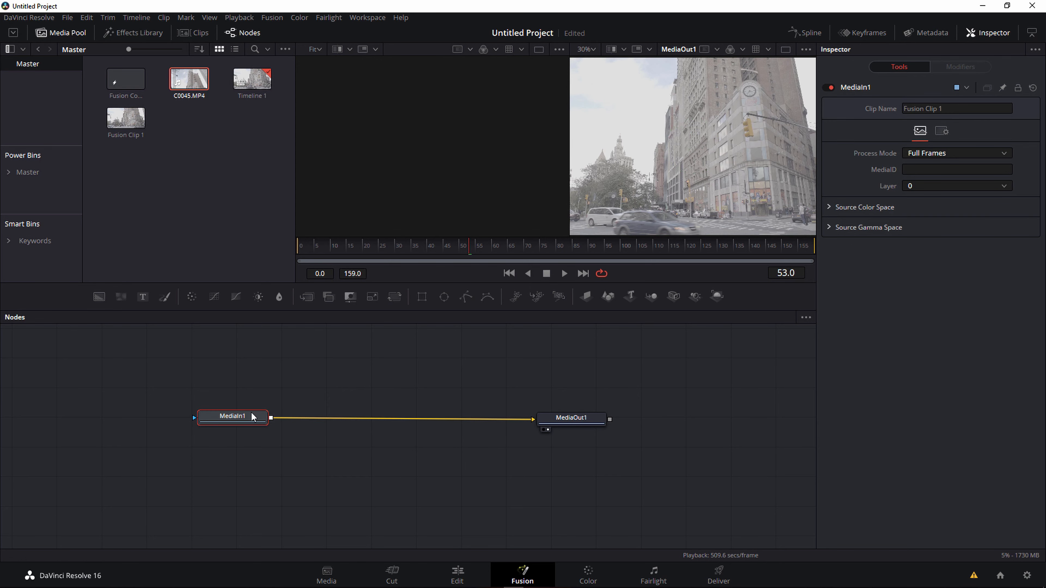
drag(254, 417, 312, 419)
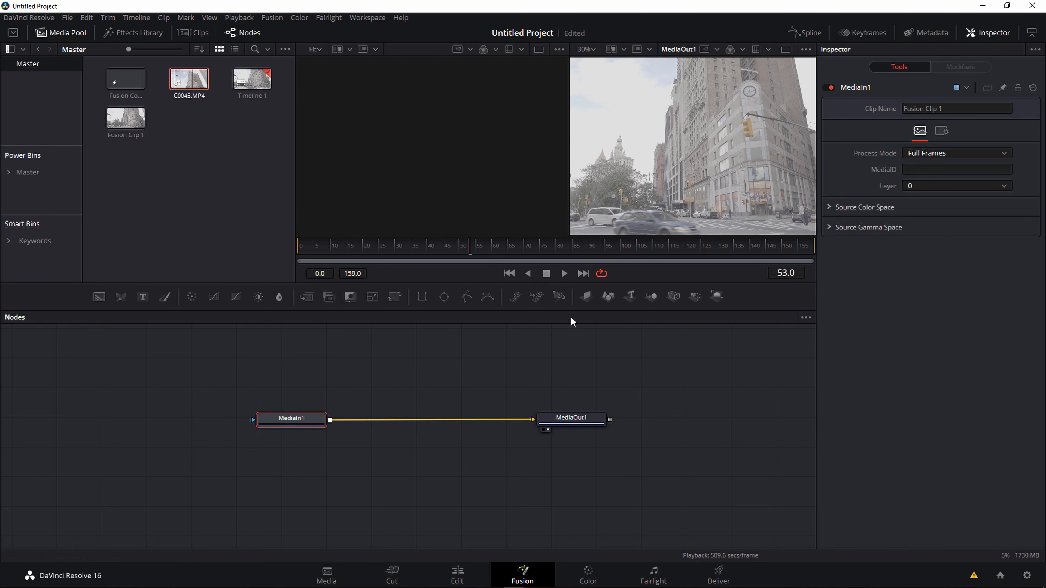
click(58, 34)
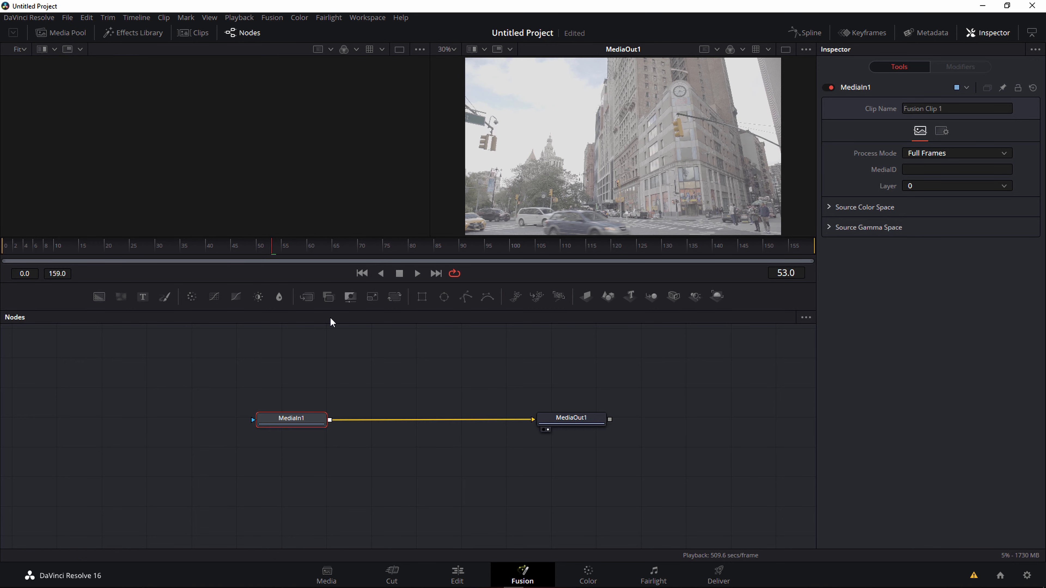
drag(288, 418, 305, 425)
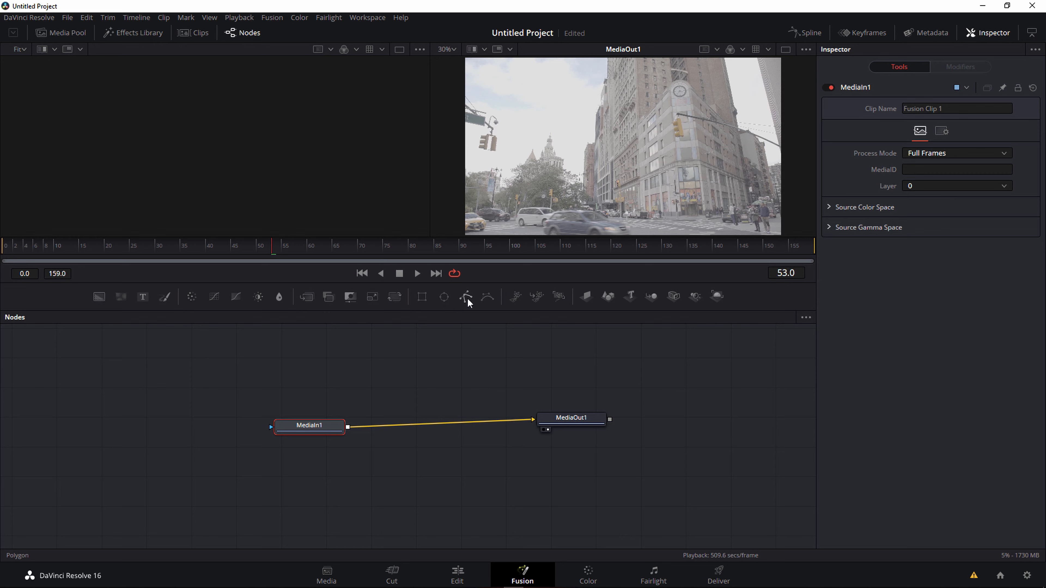
Attach a Rectangle mask to MediaIn1, place its node above, and move the mask's center to about X 0.448, Y 0.528
click(422, 298)
drag(326, 396, 329, 373)
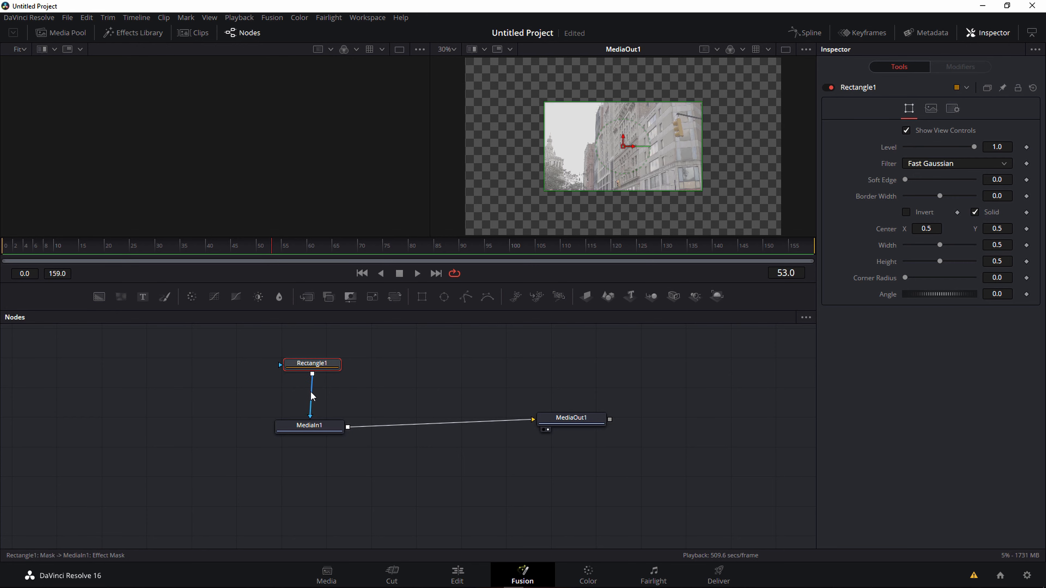
drag(311, 397, 313, 368)
drag(334, 363, 321, 359)
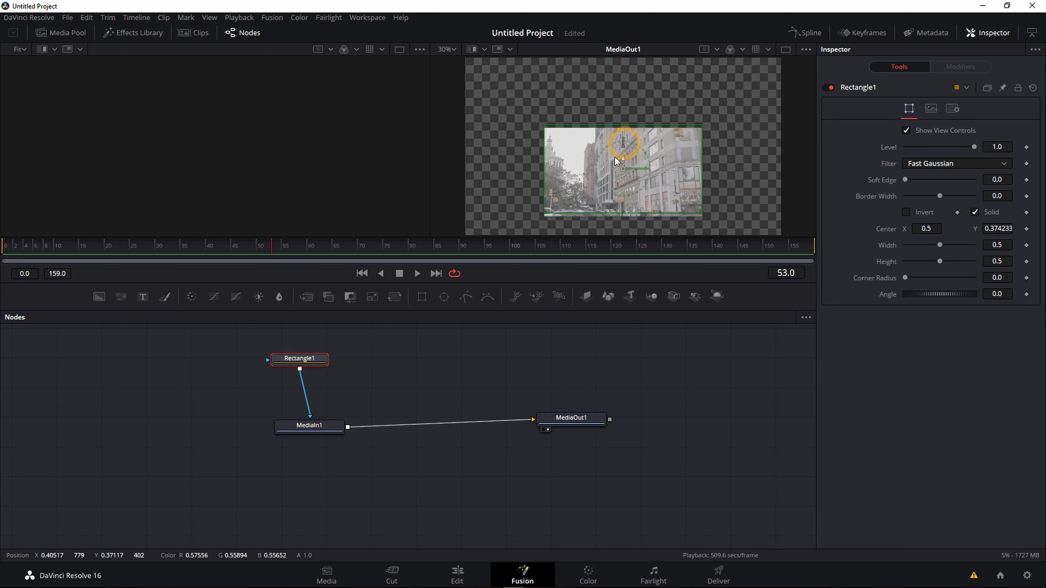
mouse_move(623, 139)
mouse_down()
mouse_move(599, 161)
mouse_move(605, 194)
mouse_move(627, 175)
mouse_move(664, 183)
mouse_move(607, 141)
mouse_up()
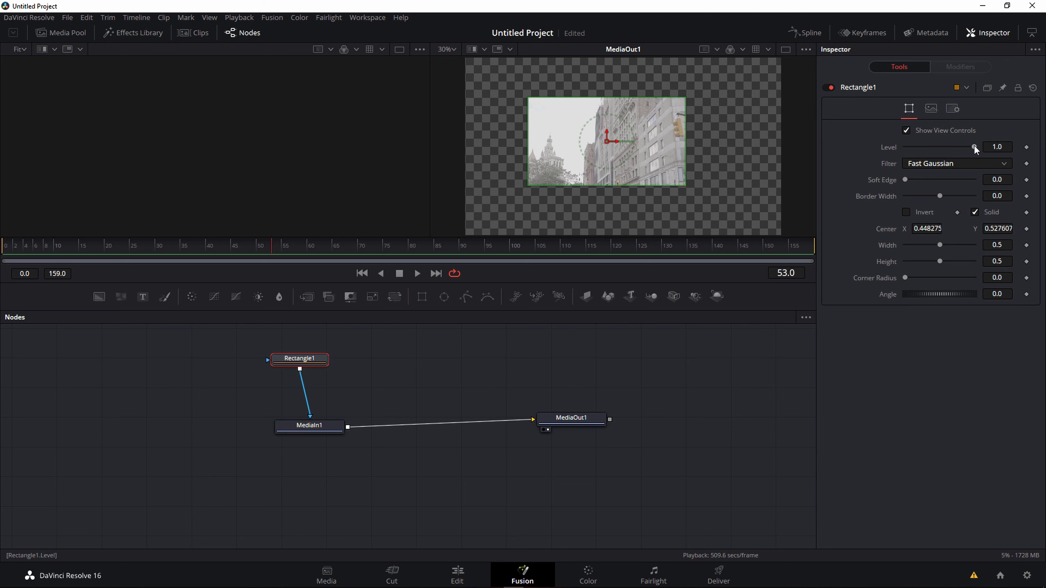
Try out Rectangle1's Level slider, leaving it at 1.0, and move MediaIn1 slightly to line up beneath the Rectangle1 node
drag(975, 149, 998, 150)
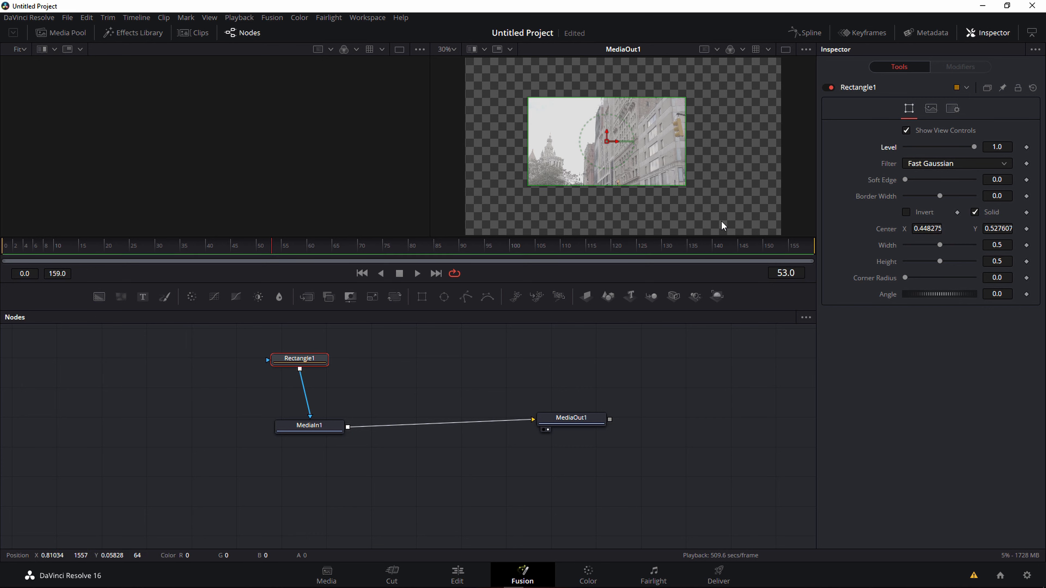
click(305, 361)
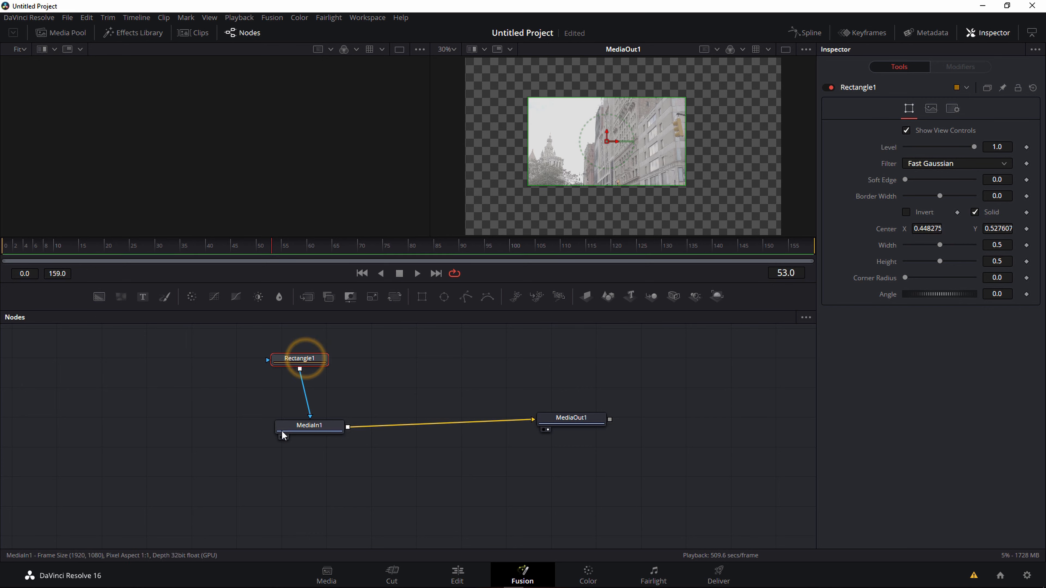
mouse_move(324, 425)
mouse_down()
mouse_move(309, 433)
mouse_move(316, 426)
mouse_up()
click(303, 362)
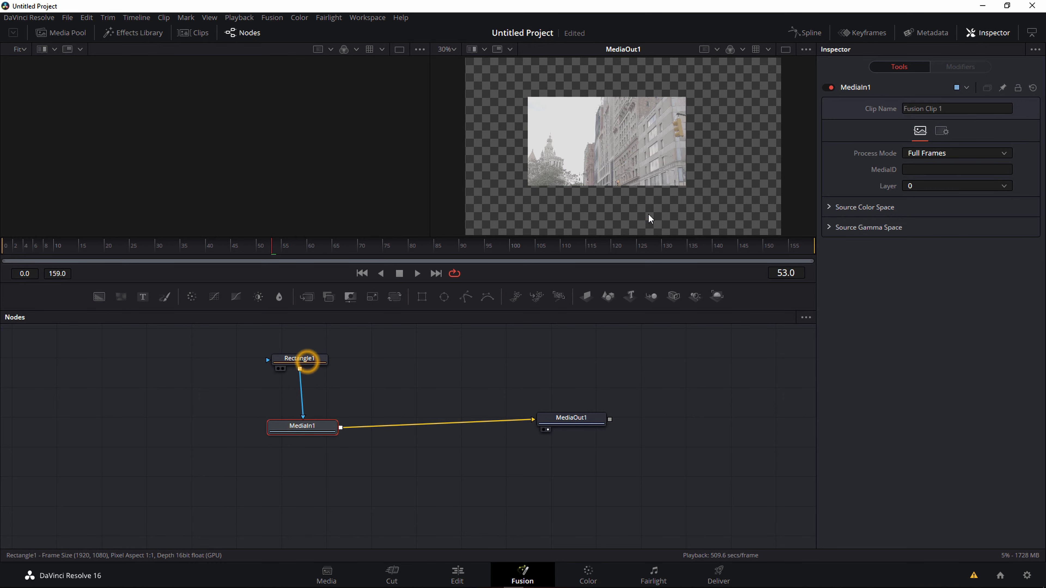
Enlarge Rectangle1 to about 1.24 wide and 1.31 high, lower its Level to about 0.4 and raise it back to 1.0
click(662, 169)
drag(685, 191, 803, 259)
drag(966, 152, 928, 148)
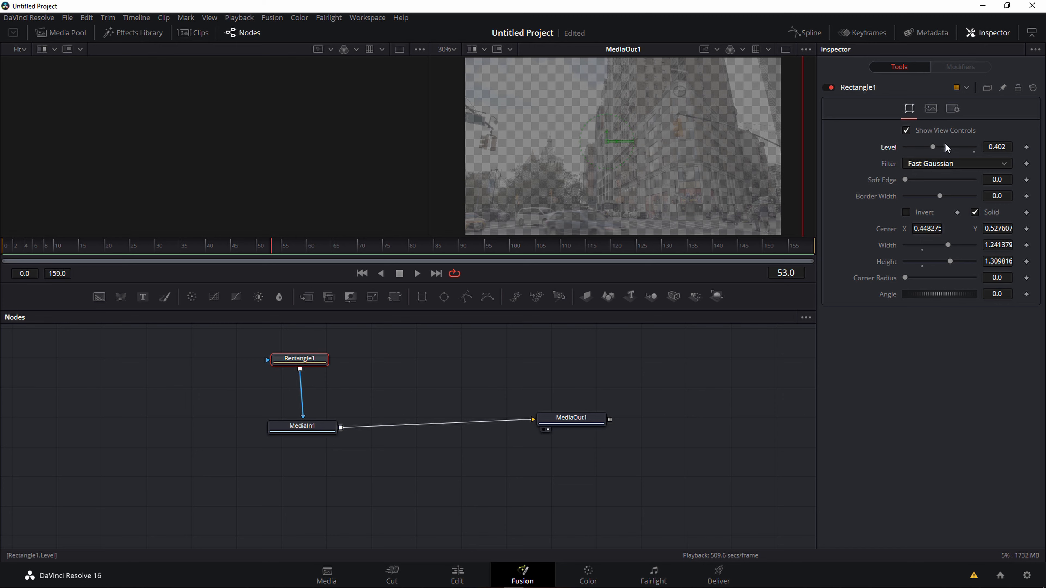
drag(943, 151, 998, 148)
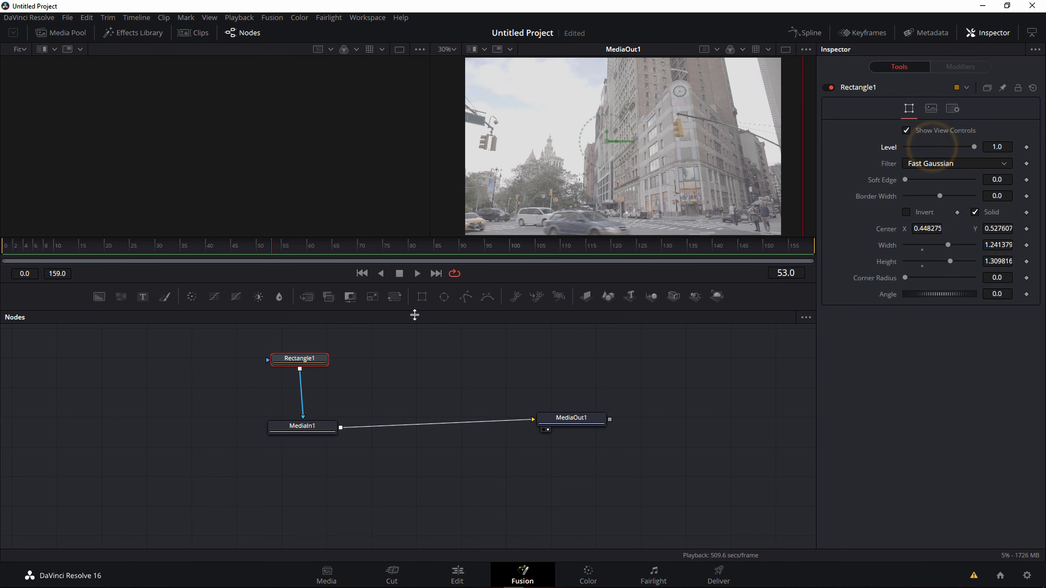
Shift the Rectangle1 mask's center down to about Y 0.482, and delete the Rectangle1 node
drag(610, 142, 609, 151)
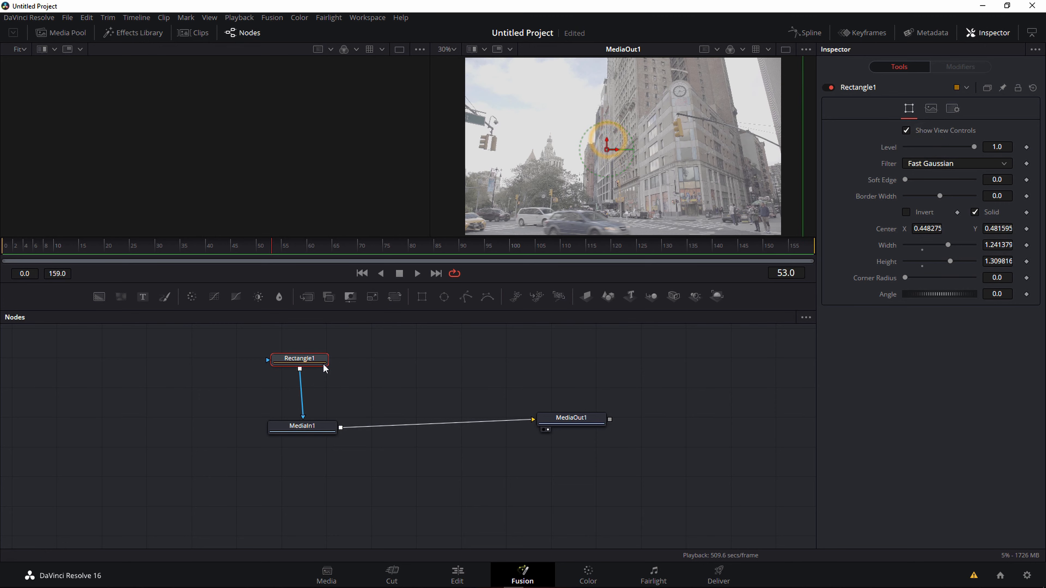
drag(307, 359, 253, 352)
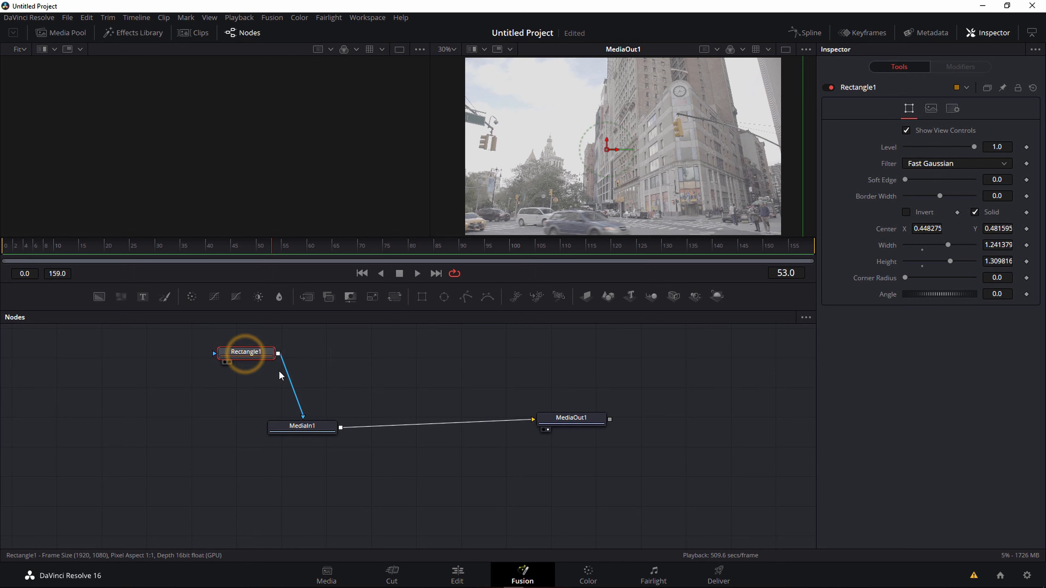
key(Delete)
Attach an Ellipse mask to MediaIn1, move its center to about X 0.414, Y 0.485, and widen it to about 0.67
click(302, 422)
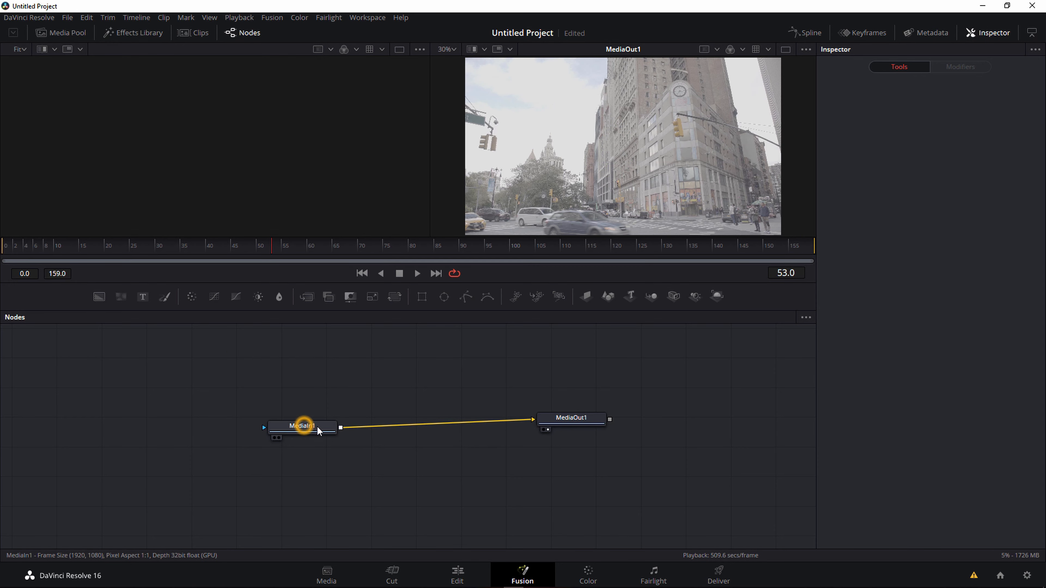
click(446, 299)
drag(306, 397, 314, 385)
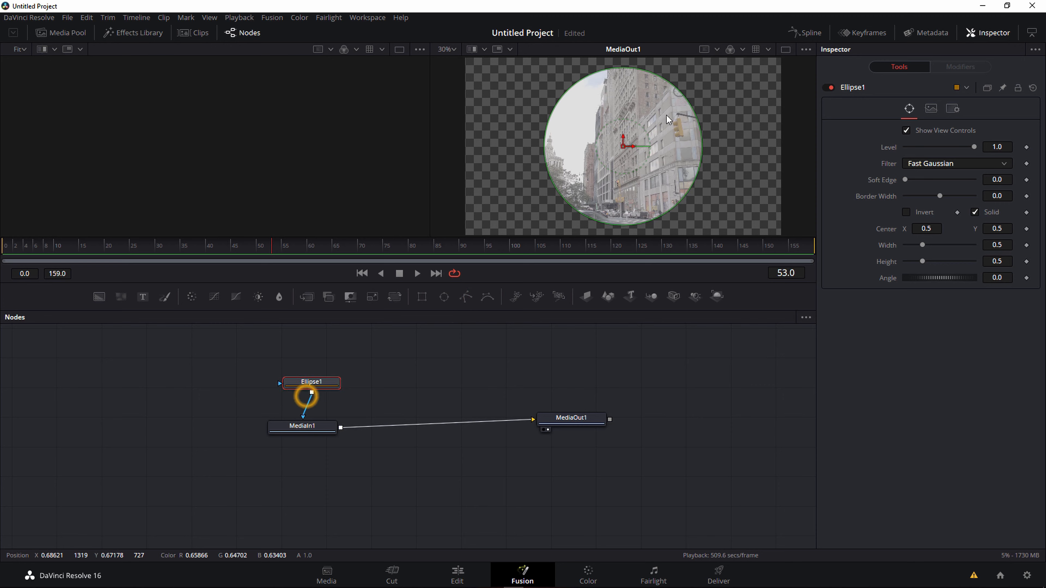
drag(624, 147, 600, 153)
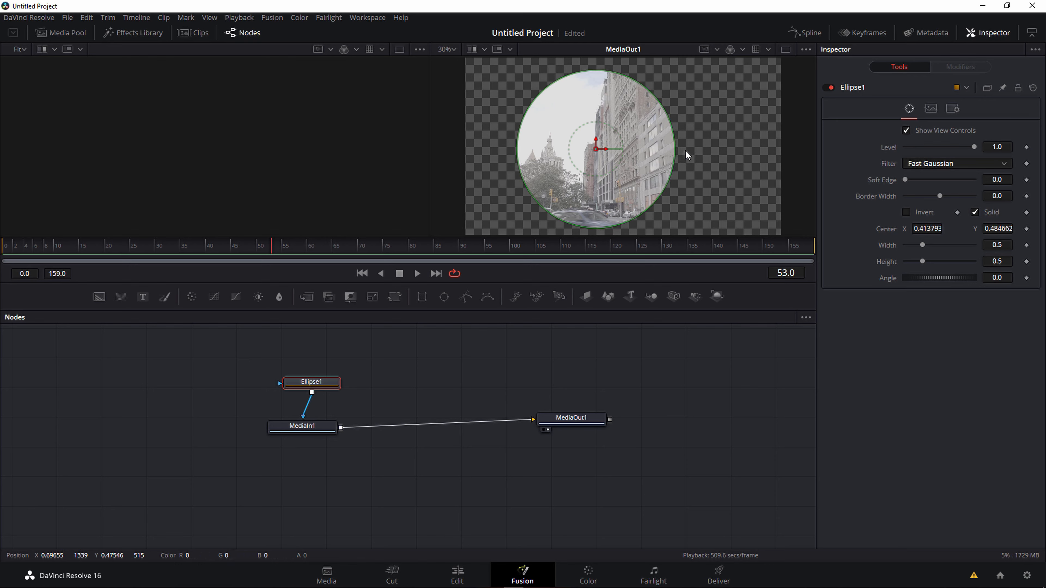
drag(676, 153, 703, 159)
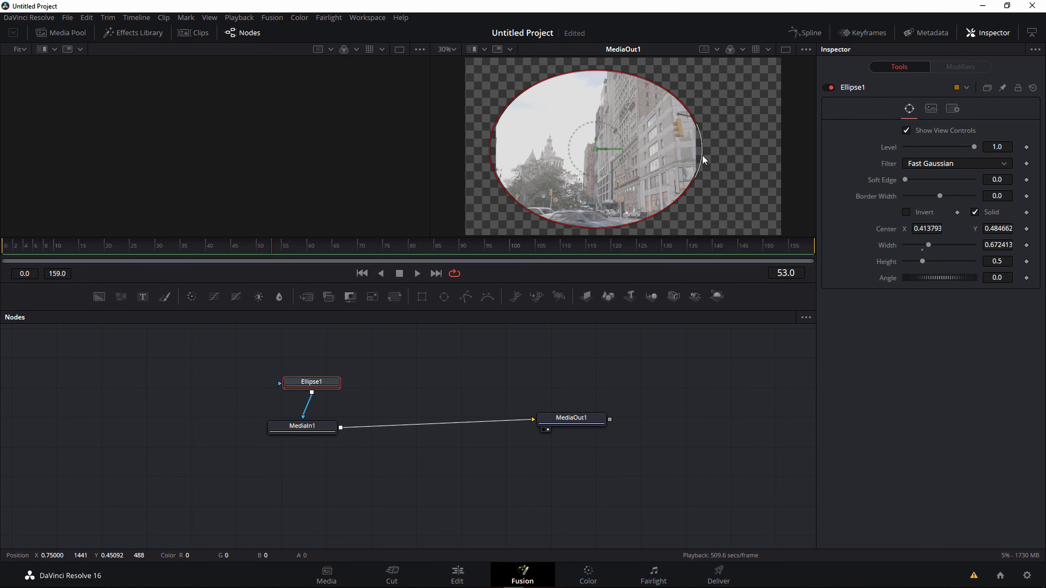
Undo the ellipse's widening, try resizing it, undo that as well, and save the project
key(ctrl+z)
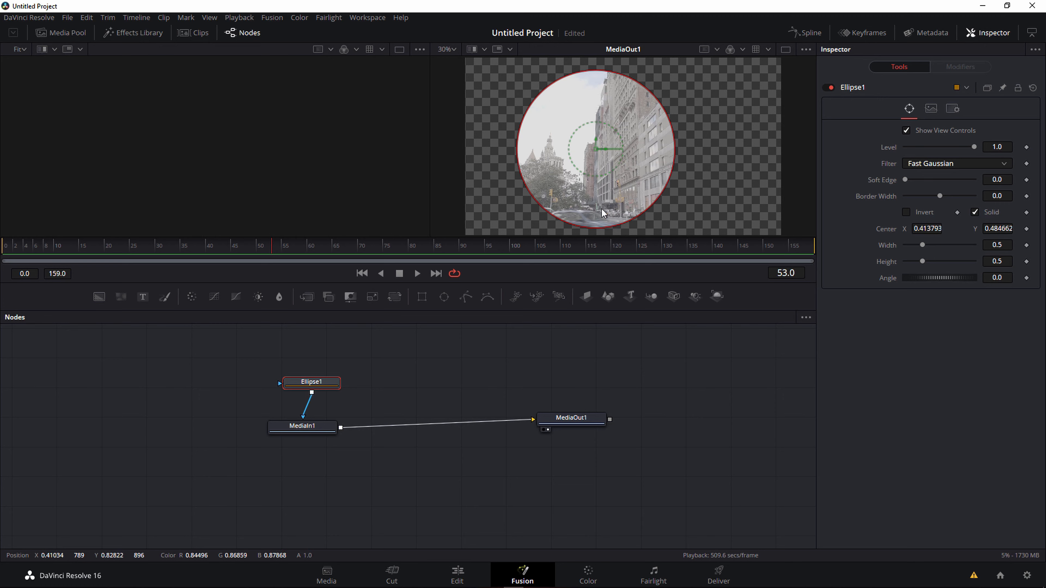
mouse_move(599, 71)
mouse_down()
mouse_move(598, 105)
mouse_move(607, 76)
mouse_move(604, 87)
mouse_up()
key(ctrl+z)
key(ctrl+s)
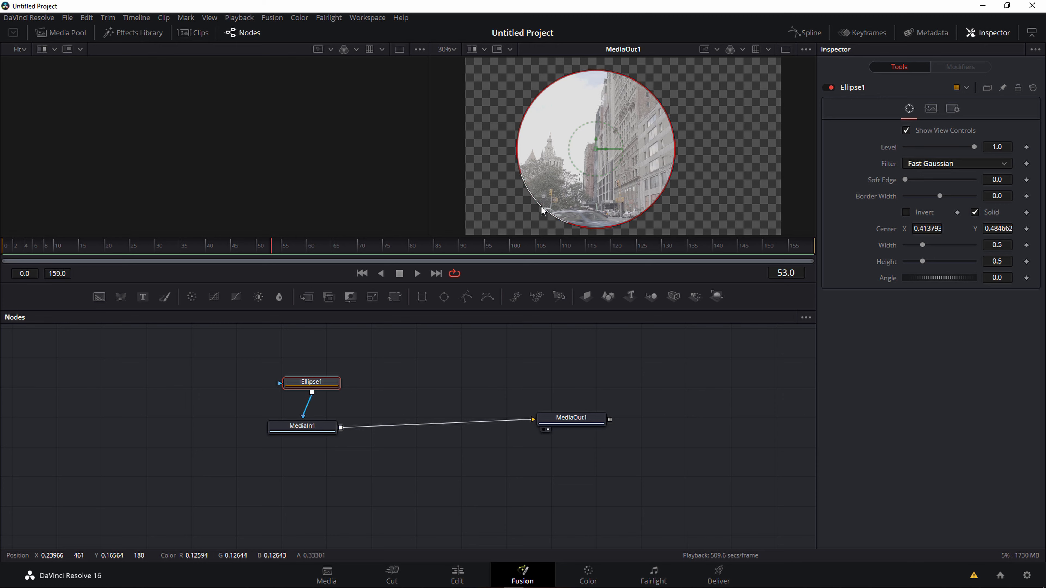
Shrink the ellipse mask to about 0.378 wide and high, center it near X 0.248, Y 0.629, and move the Ellipse1 node away from MediaIn1
drag(652, 212, 645, 181)
drag(597, 149, 546, 129)
drag(325, 382, 281, 368)
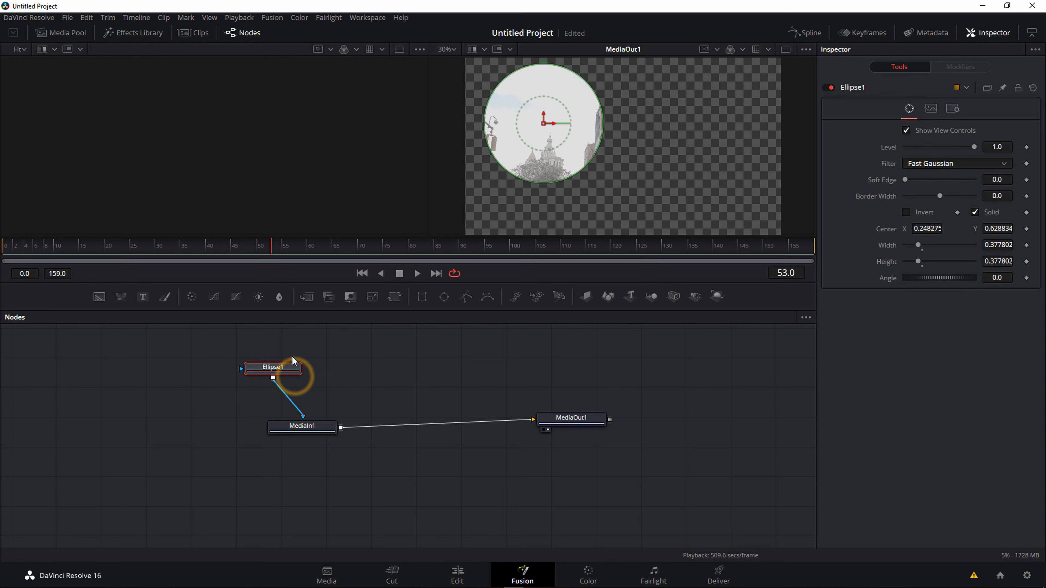
Add a Rectangle mask after Ellipse1, shrink it to about 0.2 by 0.21, and center it near X 0.822, Y 0.844
click(423, 298)
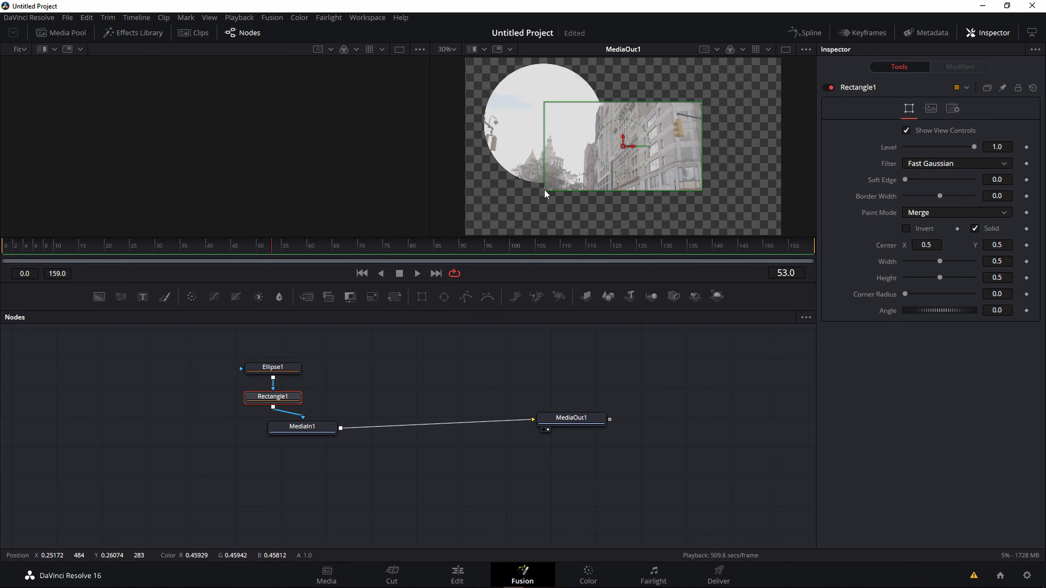
drag(545, 191, 729, 93)
click(626, 147)
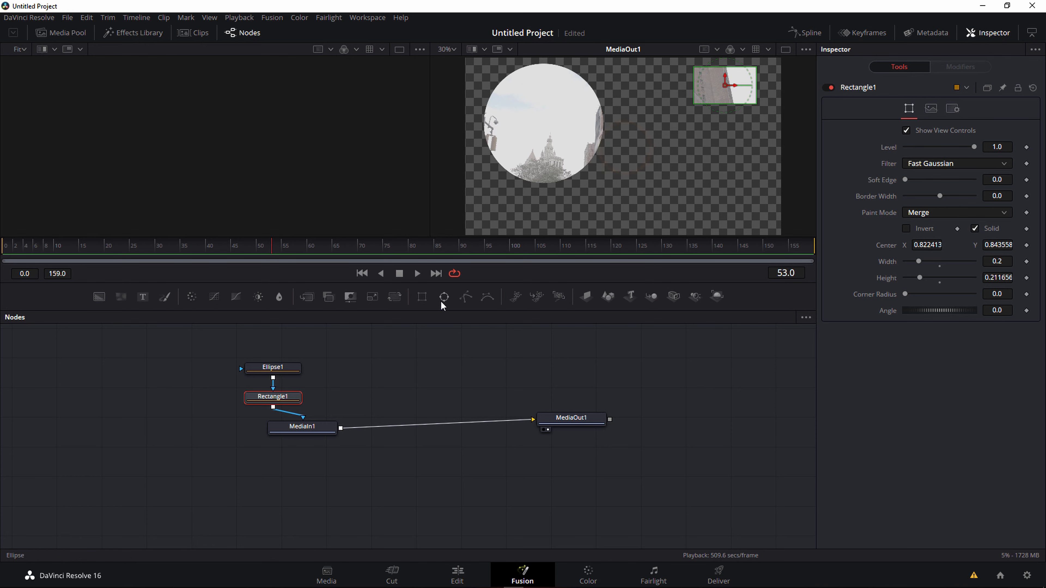
Add a Polygon mask after Rectangle1 and draw a closed, curved shape in the frame area below the rectangle
click(466, 297)
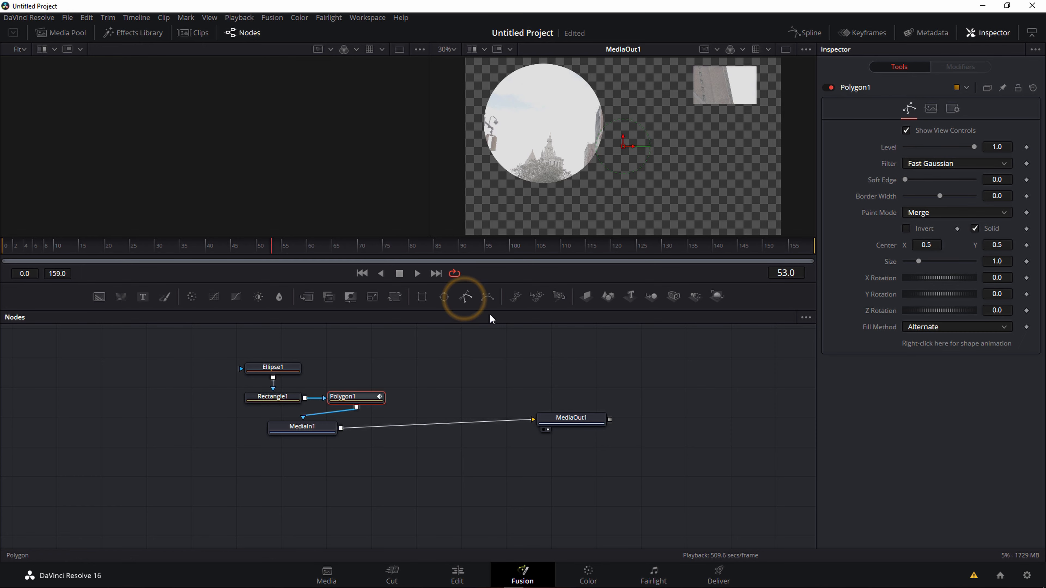
drag(703, 130, 656, 168)
click(655, 172)
click(730, 198)
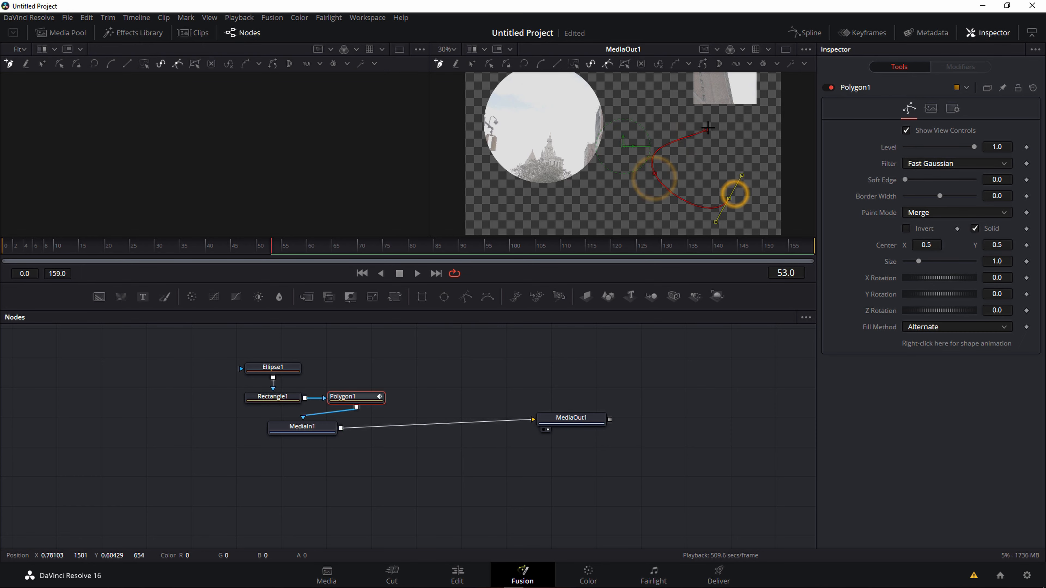
click(704, 130)
drag(706, 130, 703, 124)
Reshape the polygon mask by moving its points outward so it covers more of the corner building
drag(655, 173, 646, 207)
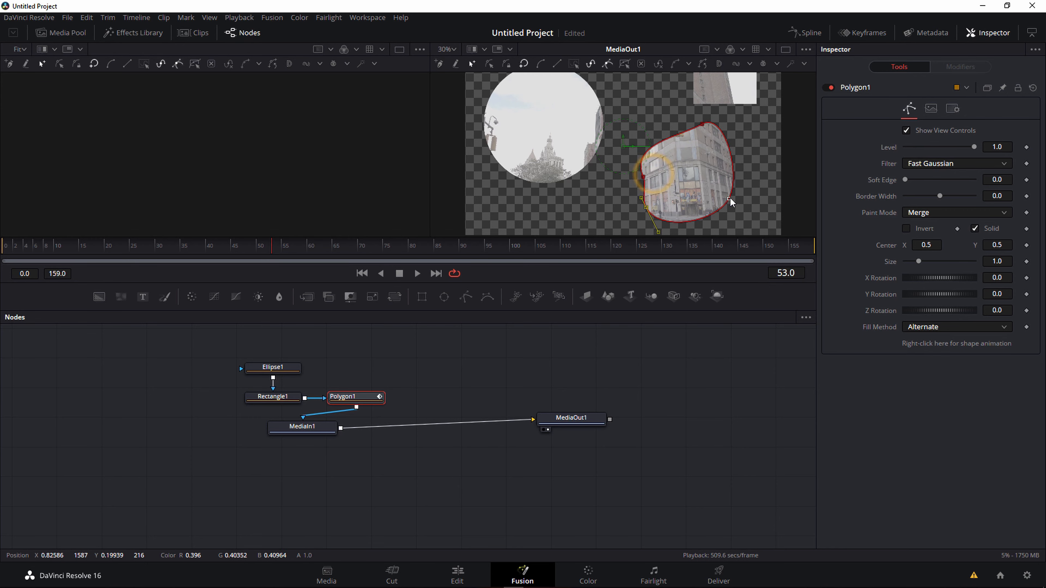
drag(729, 199, 752, 208)
drag(702, 129, 692, 112)
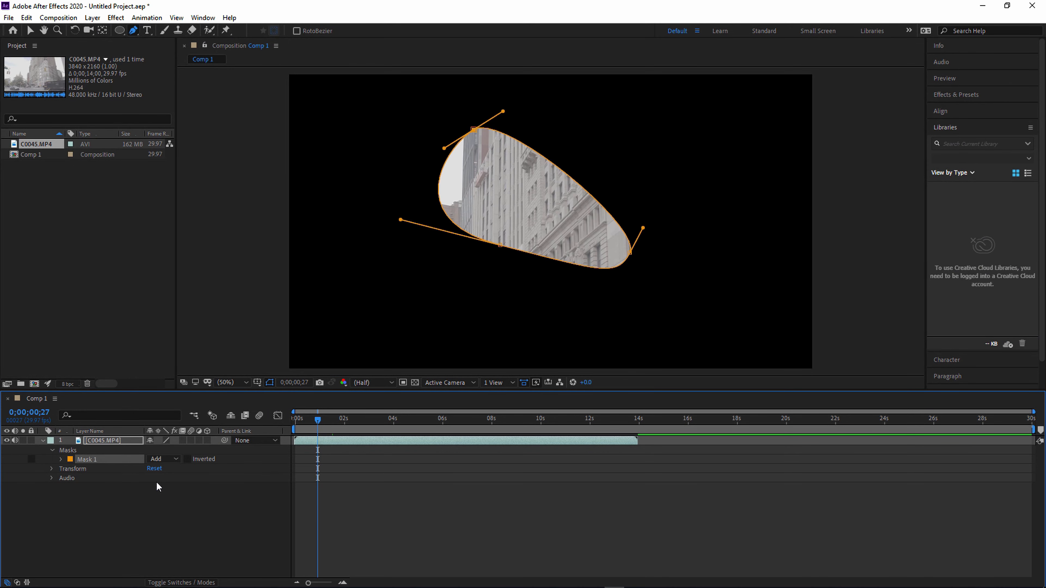
In After Effects, show the Mask Feather of Mask 1 on the C0045.MP4 layer and raise it to 346 pixels
click(156, 481)
click(117, 444)
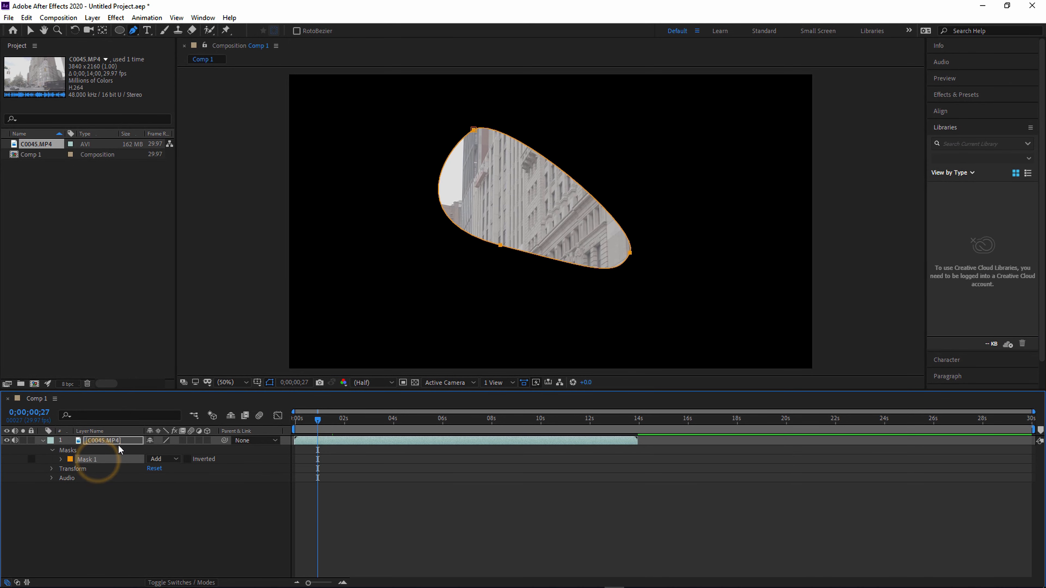
key(f)
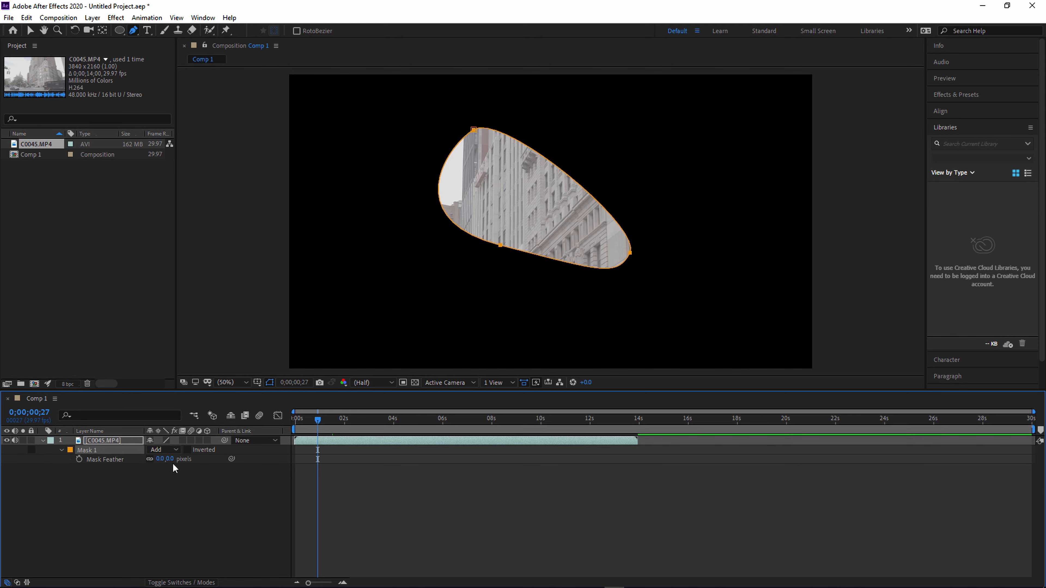
drag(170, 460, 538, 188)
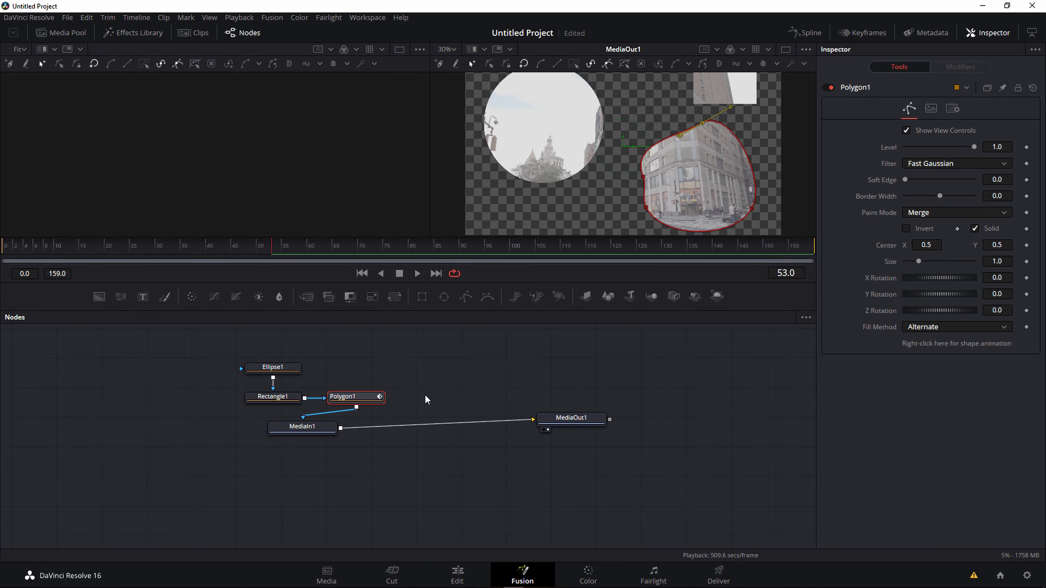
In DaVinci Resolve, move Ellipse1 away from Rectangle1 and try its Soft Edge at about 0.066 and Border Width at about 0.114, resetting both to 0
drag(275, 364, 211, 351)
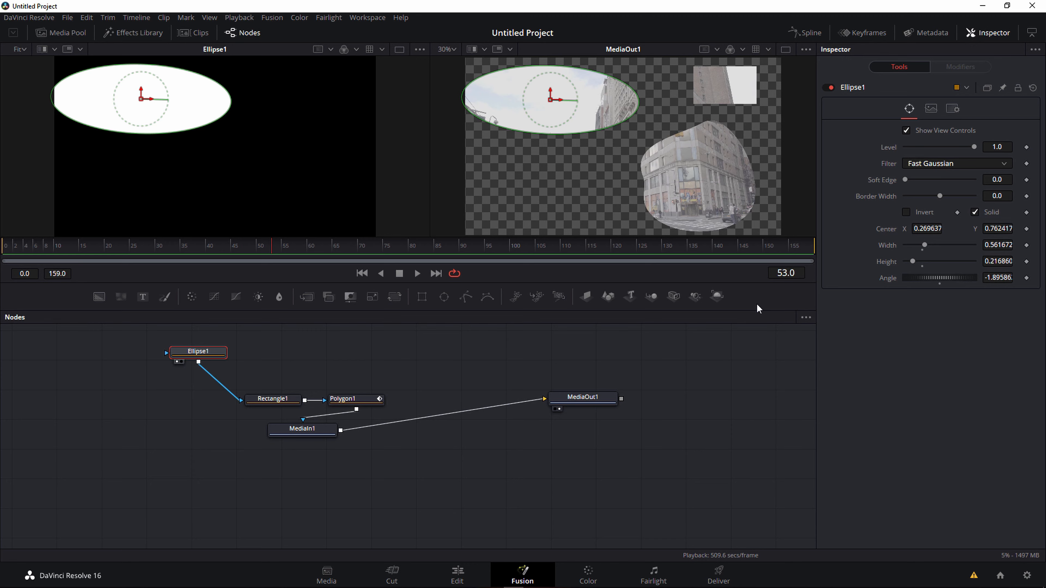
drag(905, 180, 961, 210)
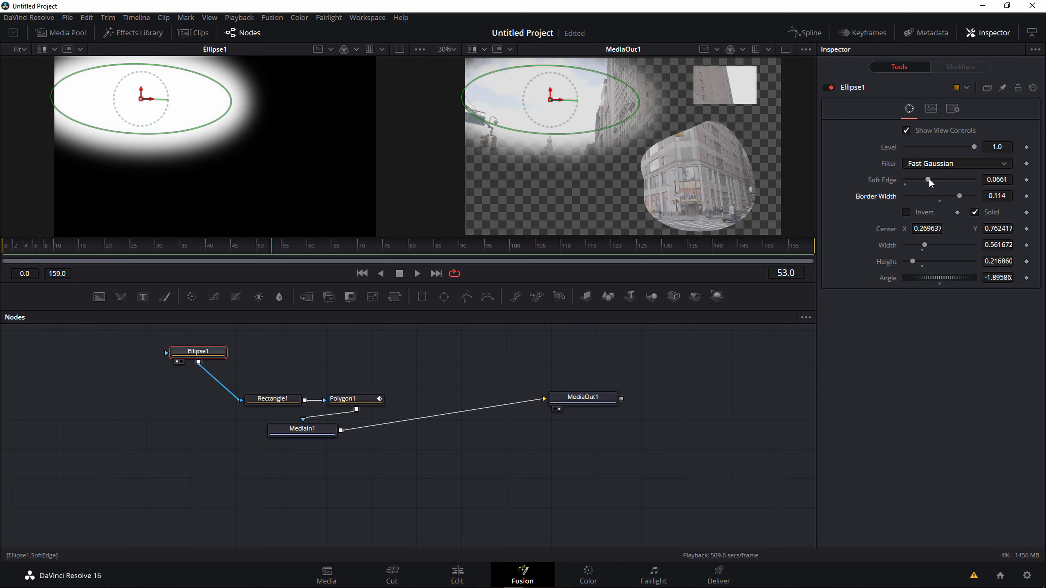
mouse_move(929, 179)
mouse_down()
mouse_move(971, 179)
mouse_move(930, 180)
mouse_up()
double_click(940, 197)
double_click(906, 182)
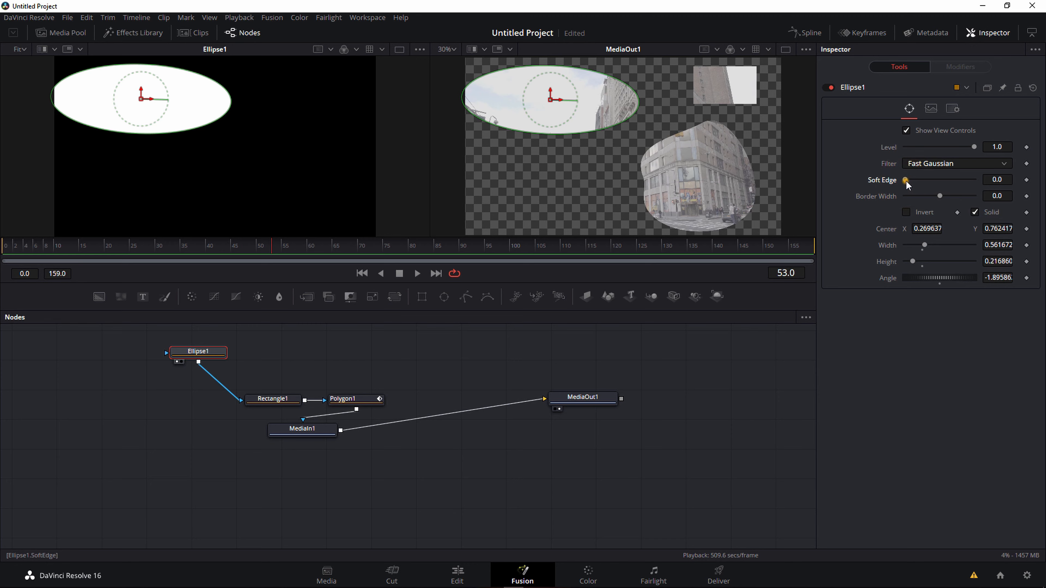
Set Soft Edge to about 0.126 on Ellipse1, 0.109 on Rectangle1 and 0.129 on Polygon1, spacing the last two nodes apart
drag(906, 181, 949, 180)
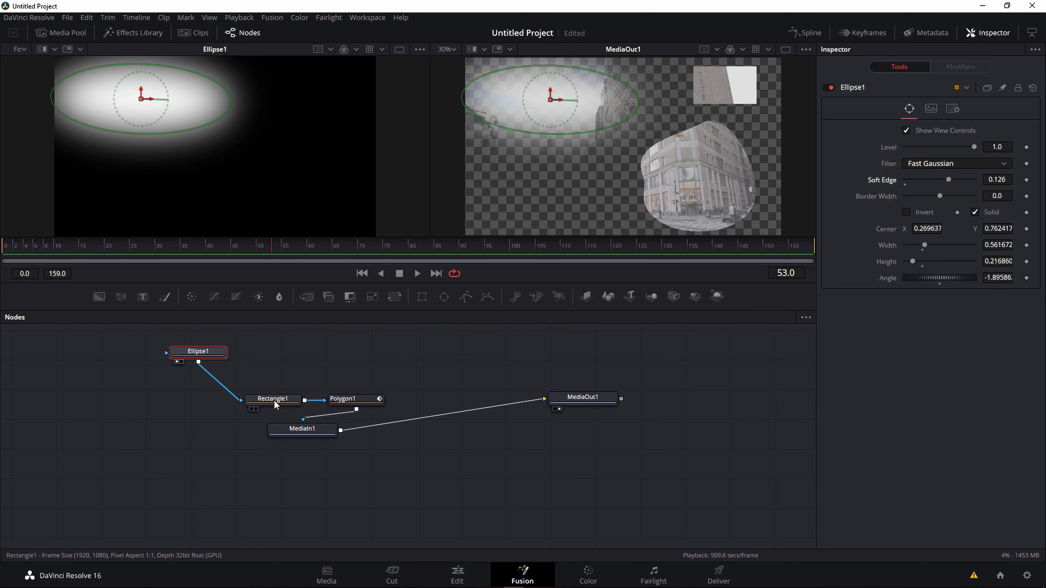
drag(276, 405, 283, 362)
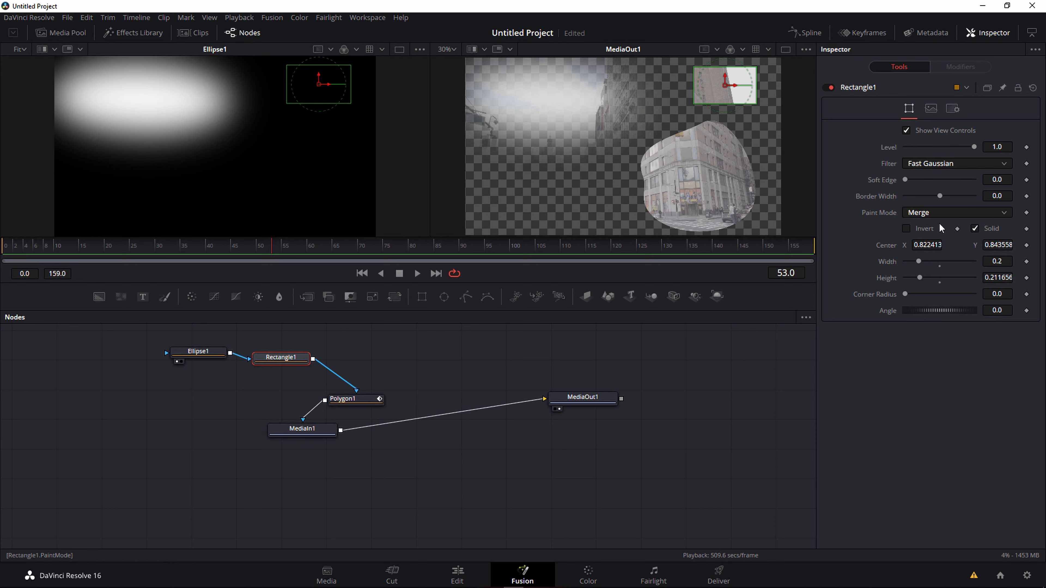
drag(907, 179, 944, 180)
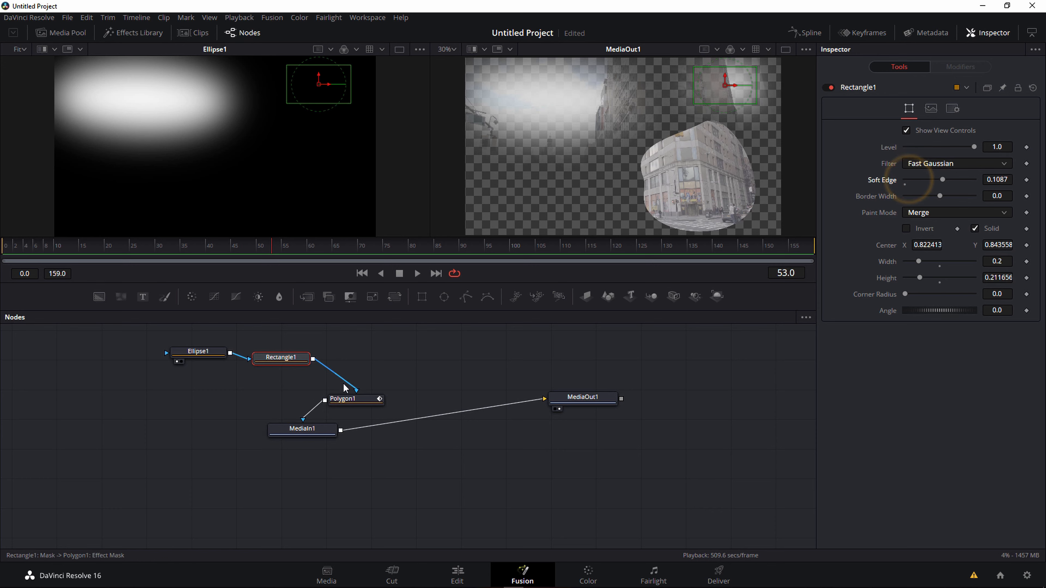
drag(348, 398, 367, 388)
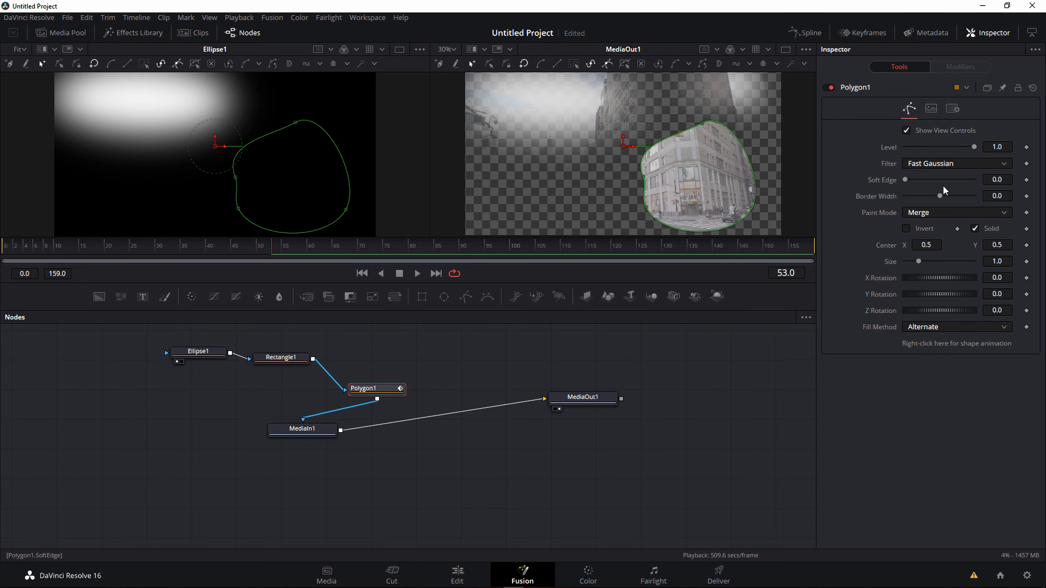
drag(905, 180, 949, 180)
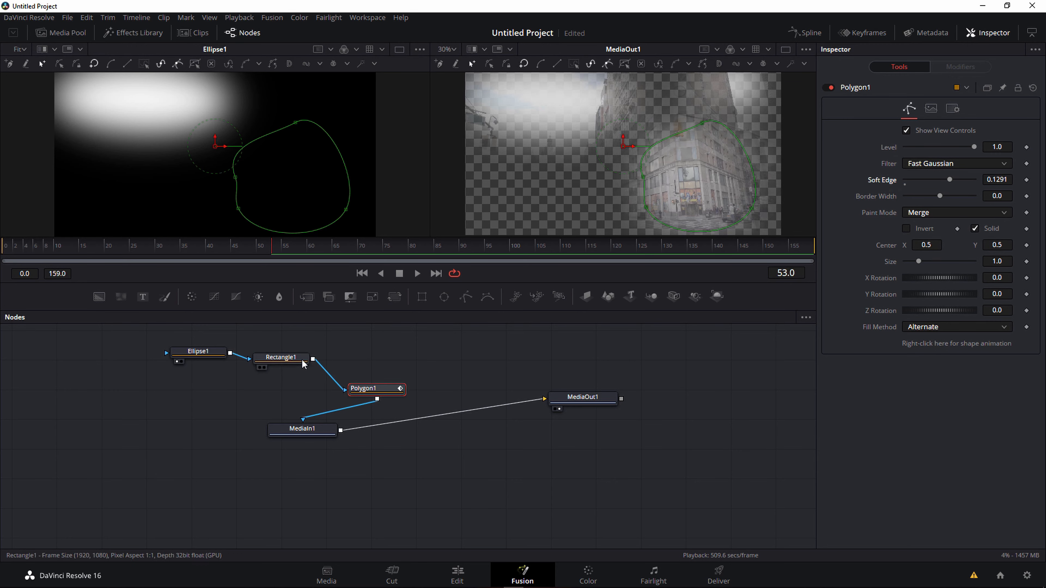
Move the playhead to frame 126 and select the Ellipse1, Rectangle1 and Polygon1 nodes together
drag(490, 251, 641, 251)
drag(165, 338, 471, 392)
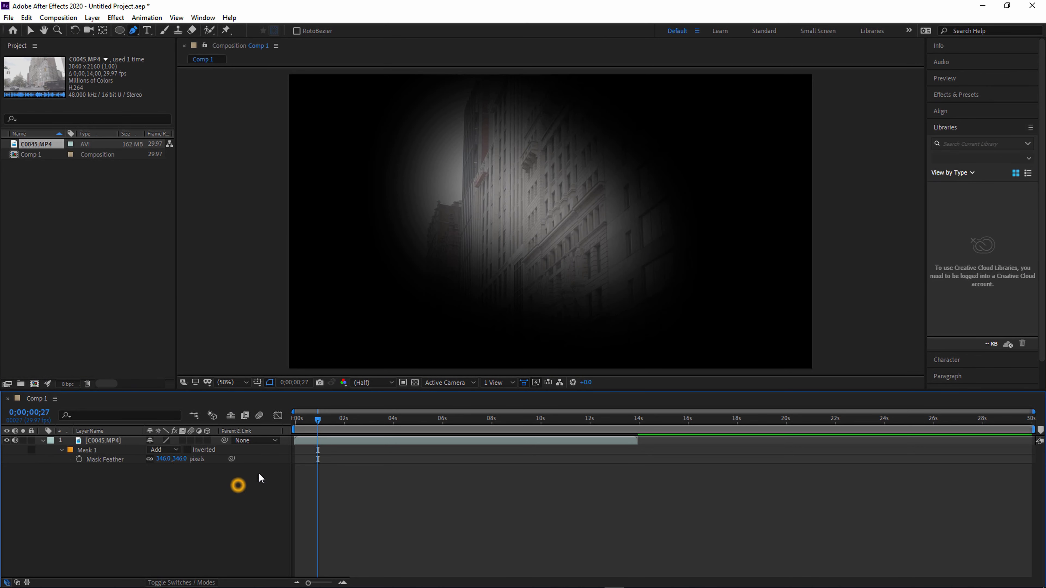
In After Effects, move the time indicator to 0;00;03;29, select the C0045.MP4 layer, and toggle Mask 1's Inverted option on and off
drag(327, 417, 393, 418)
click(352, 438)
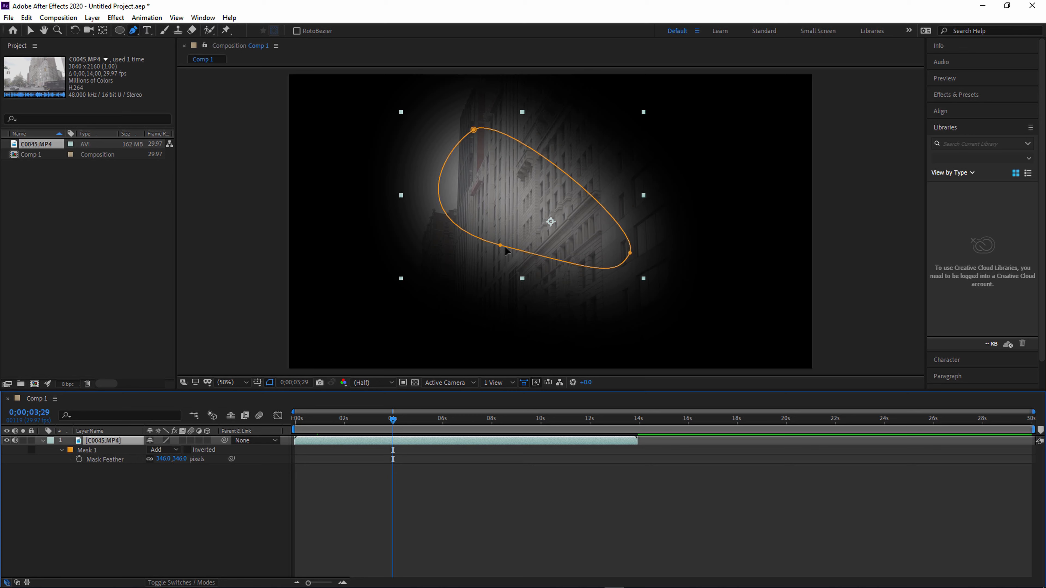
click(188, 451)
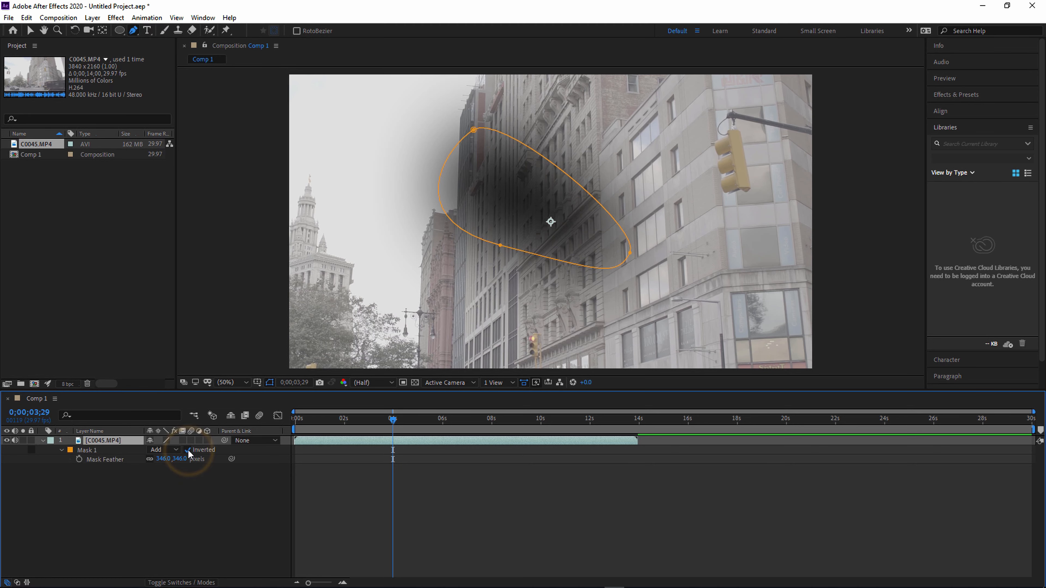
click(188, 451)
Change the mode of Mask 1 to Subtract, and reopen the list of mask modes without choosing another
click(176, 450)
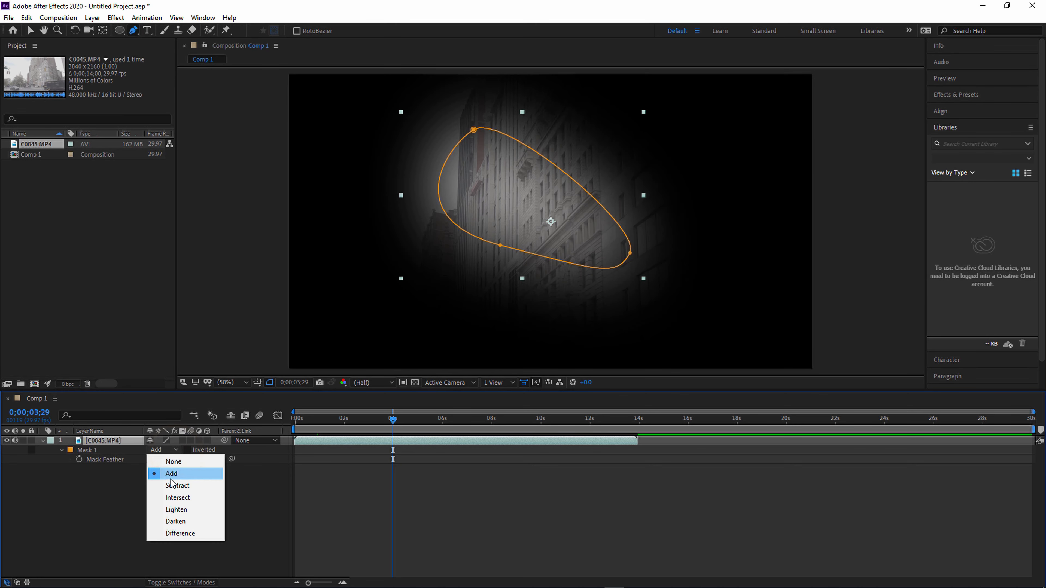
click(175, 485)
click(177, 450)
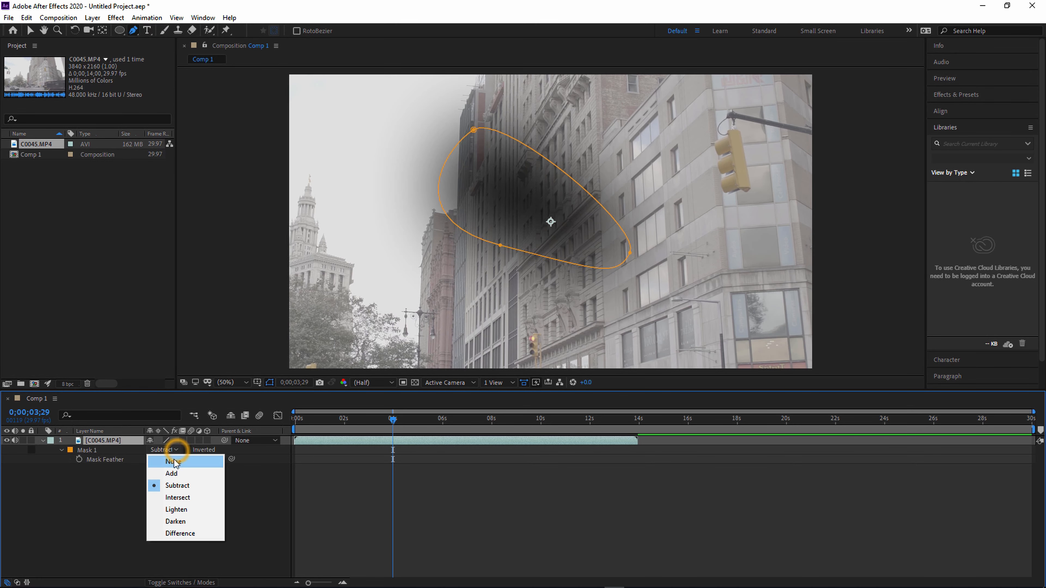
click(294, 493)
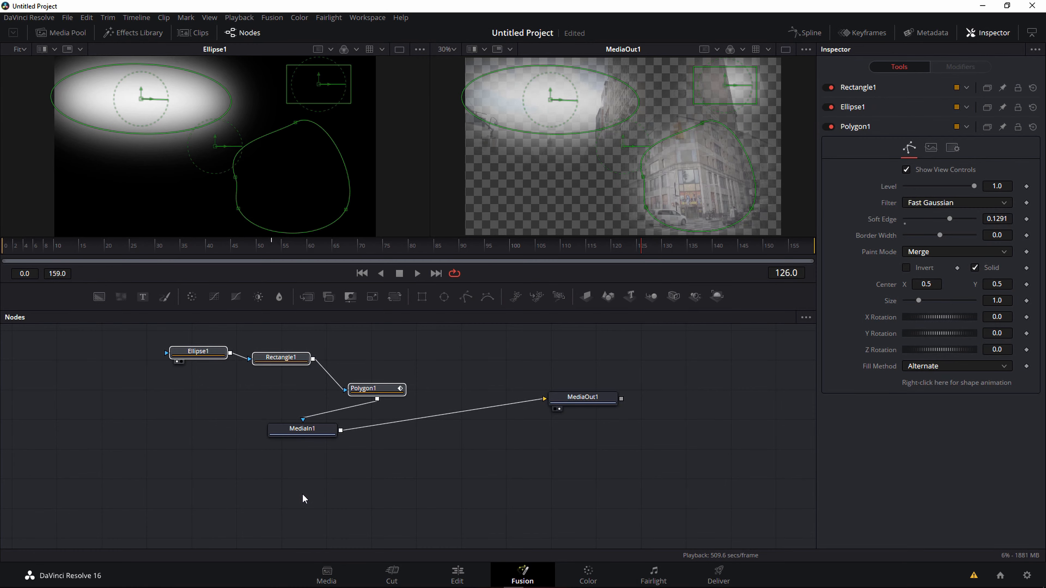
In DaVinci Resolve, move the Ellipse1 node further from Rectangle1 and toggle its Invert option on and off
drag(198, 351, 183, 367)
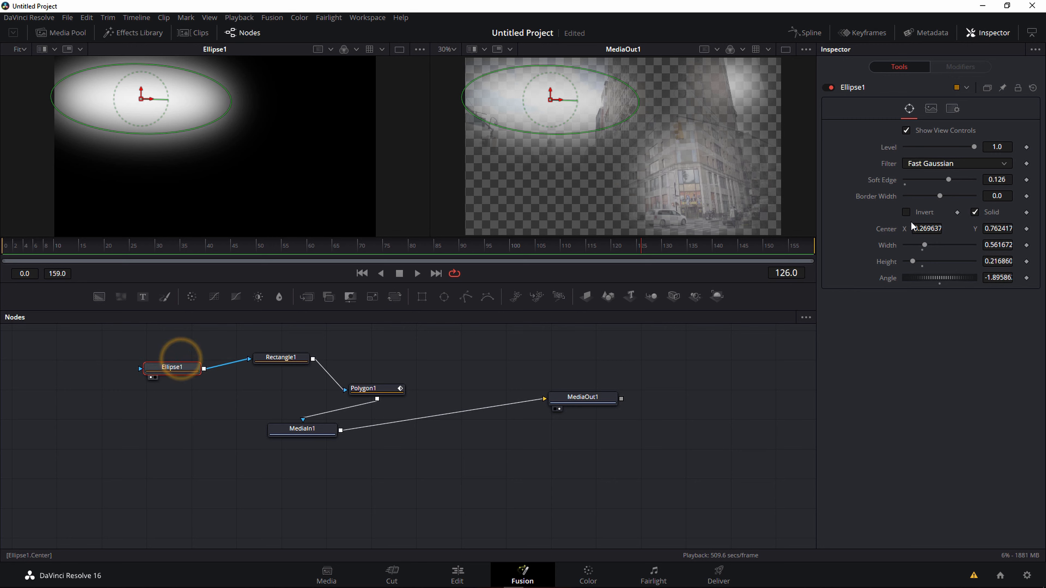
click(906, 212)
click(907, 213)
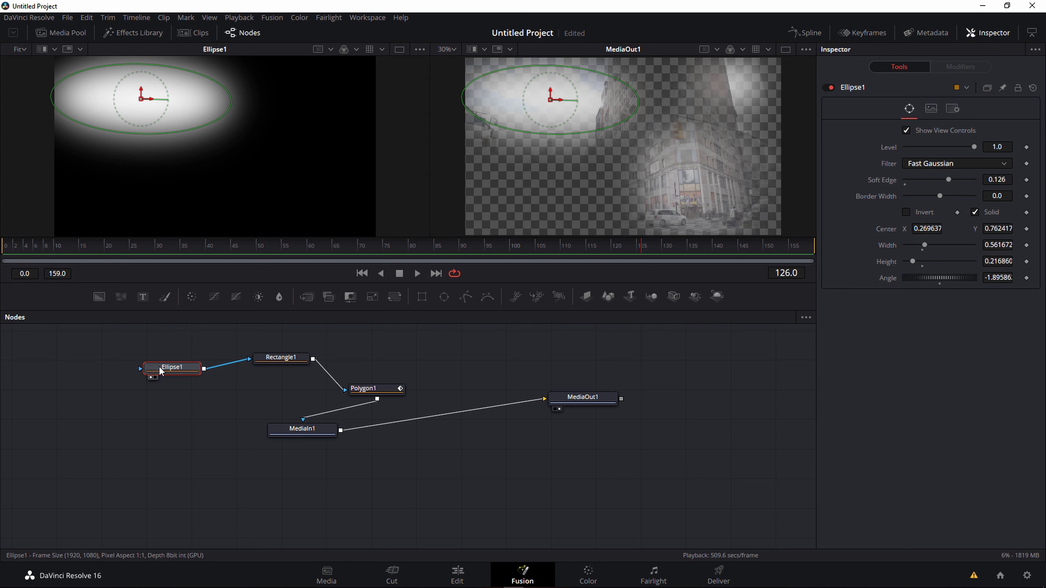
drag(178, 369, 173, 368)
Select the Rectangle1 and Polygon1 nodes together, and reselect Ellipse1 while nudging it slightly upward
drag(271, 338, 397, 407)
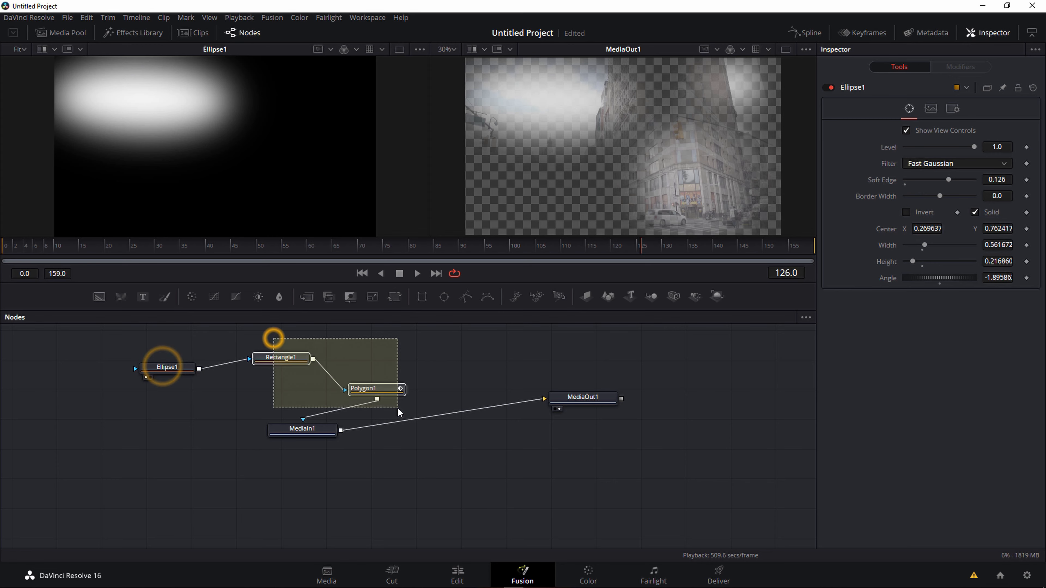
drag(179, 371, 174, 365)
click(173, 365)
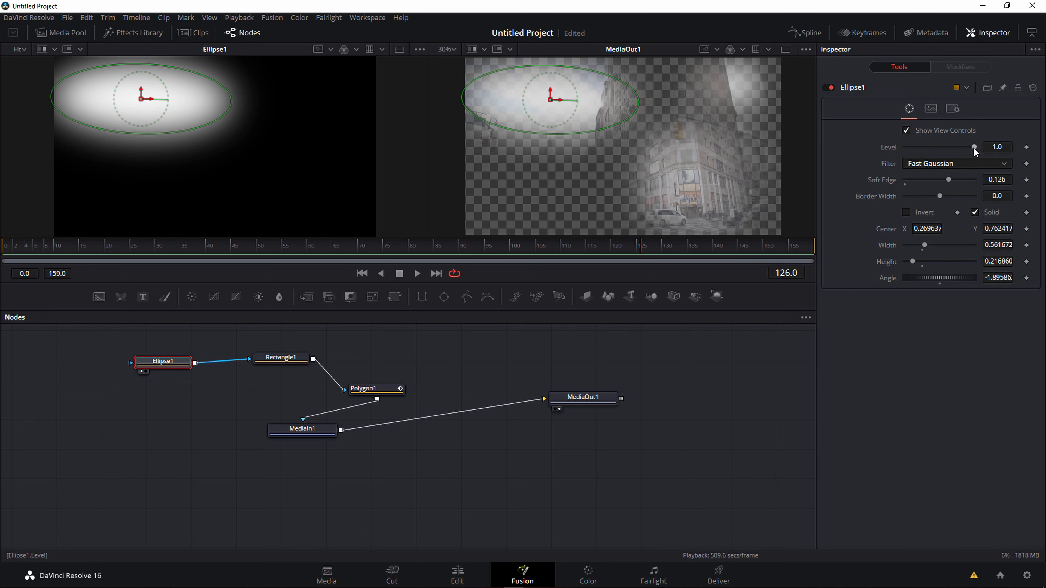
Lower Ellipse1's Level to 0.0, shift its node slightly, and raise the Level partway again
drag(974, 147, 876, 152)
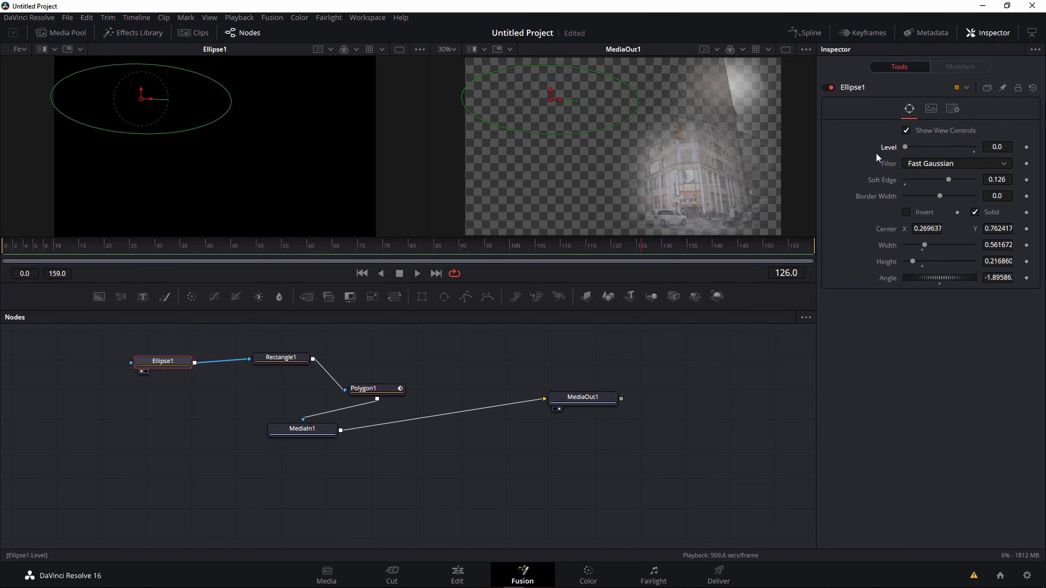
mouse_move(175, 359)
mouse_down()
mouse_move(180, 377)
mouse_move(188, 373)
mouse_up()
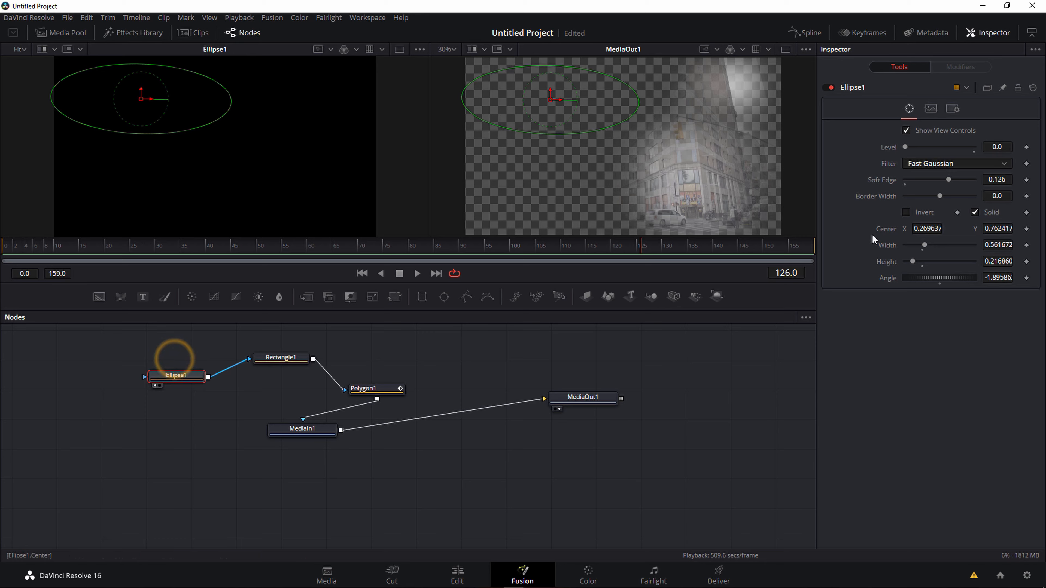
drag(906, 147, 947, 145)
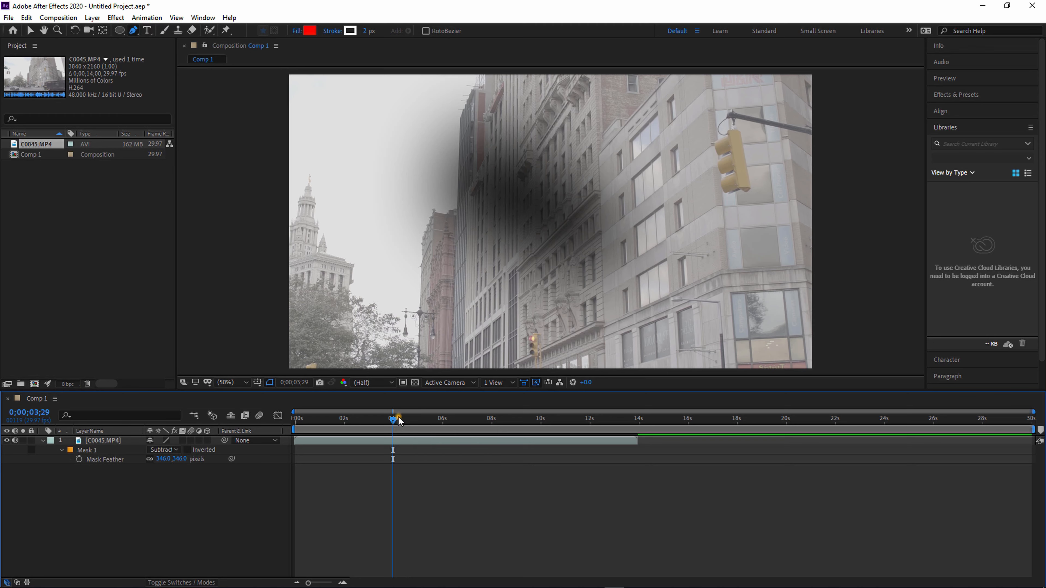
In After Effects, move the time indicator to 0;00;04;04 and enable motion blur for the composition
drag(398, 417, 401, 418)
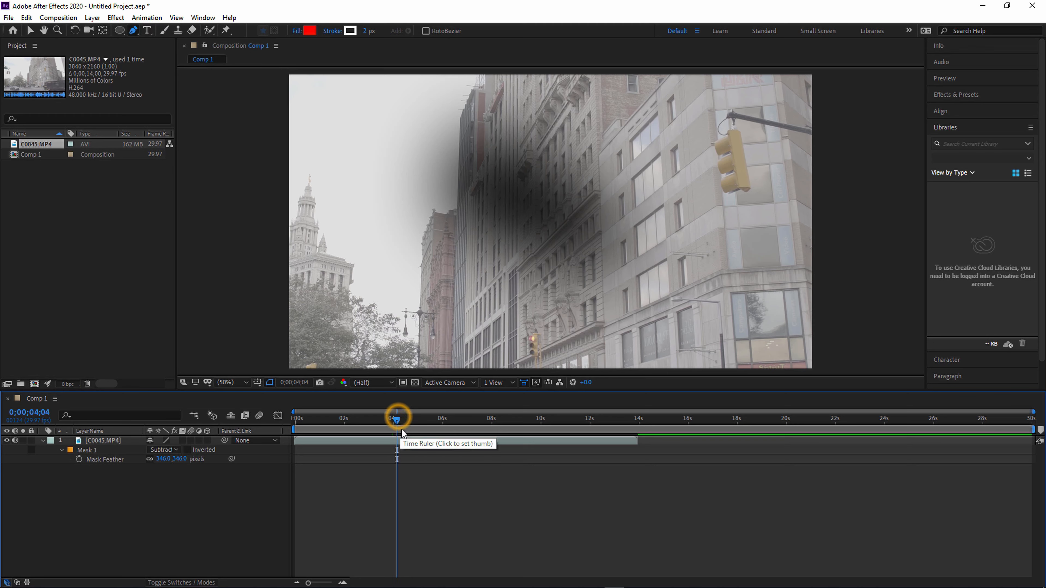
click(260, 417)
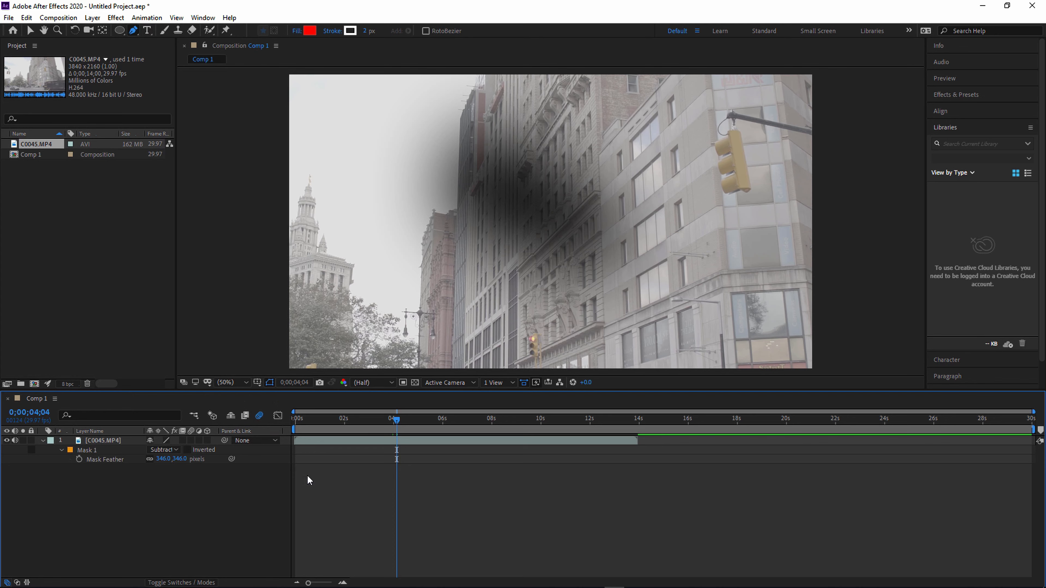
Enable motion blur for the C0045.MP4 layer in Comp 1 and select that layer
click(190, 440)
click(202, 487)
click(126, 441)
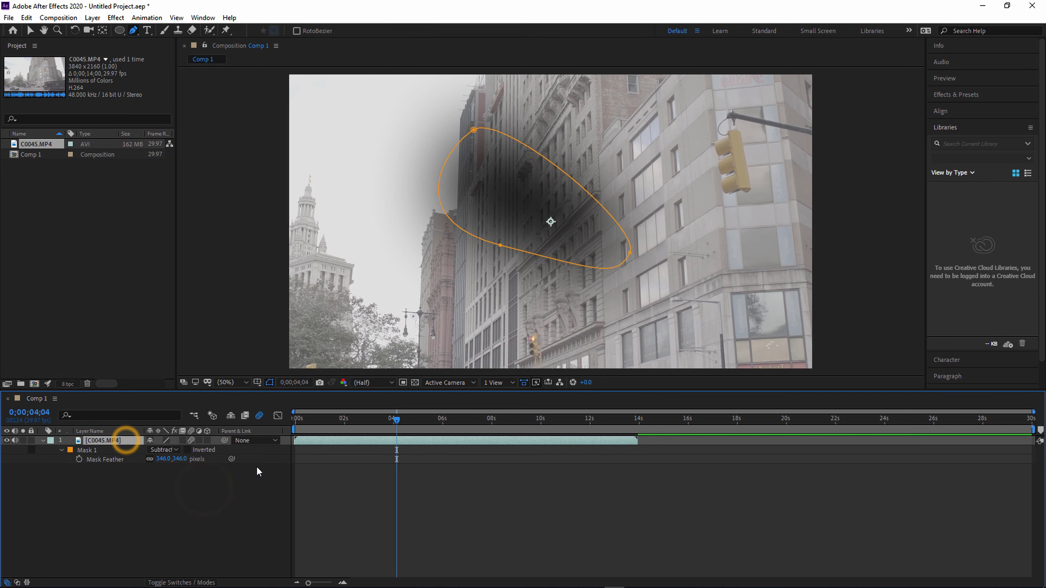
Move the time indicator to 0;00;01;07 and toggle the composition's motion blur off and on again
click(325, 419)
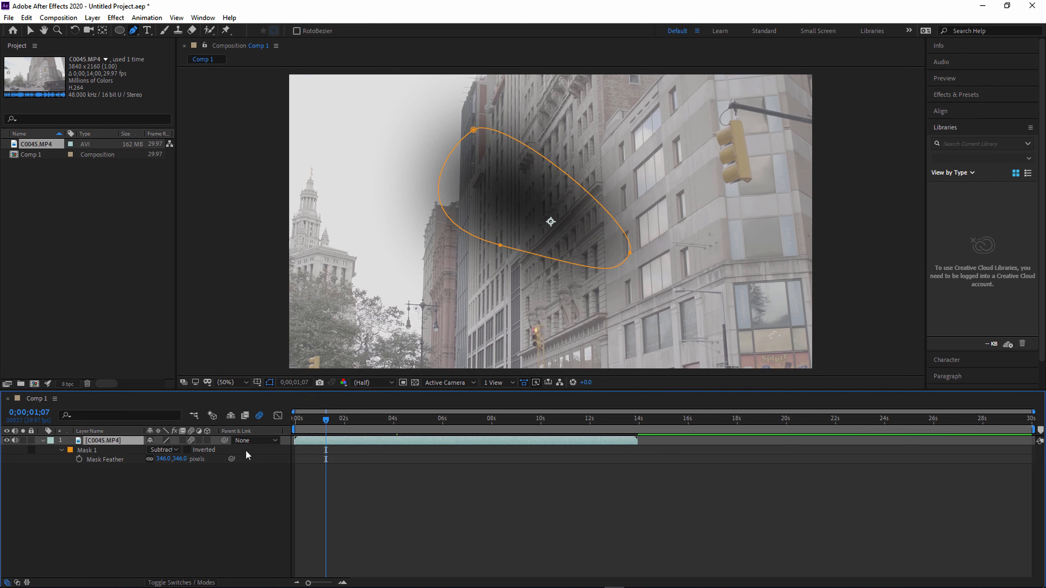
click(260, 416)
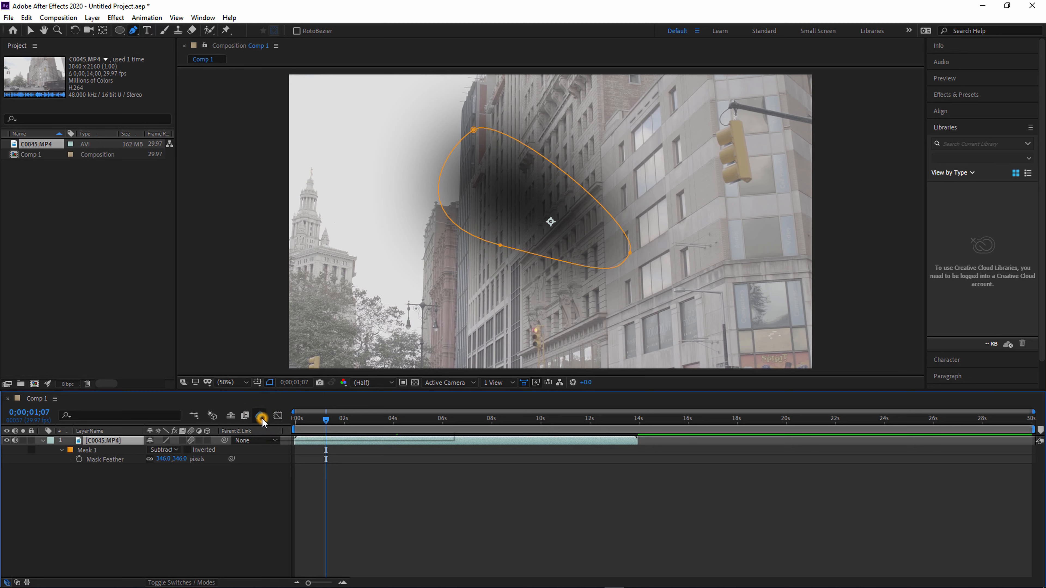
click(259, 416)
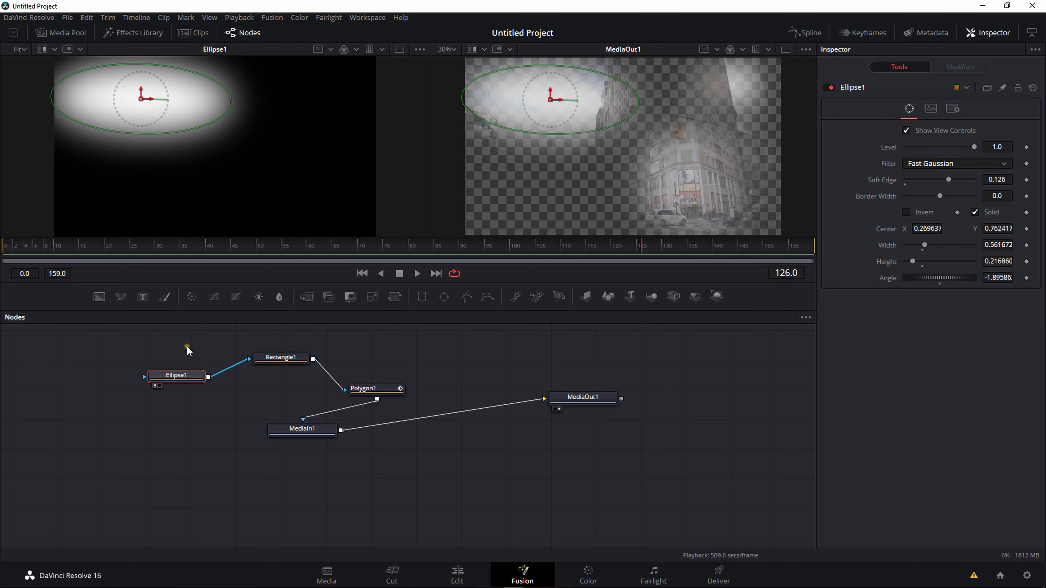
In DaVinci Resolve, box-select the whole node tree from Ellipse1 to MediaOut1 and clear the selection again
drag(187, 346, 572, 448)
click(569, 443)
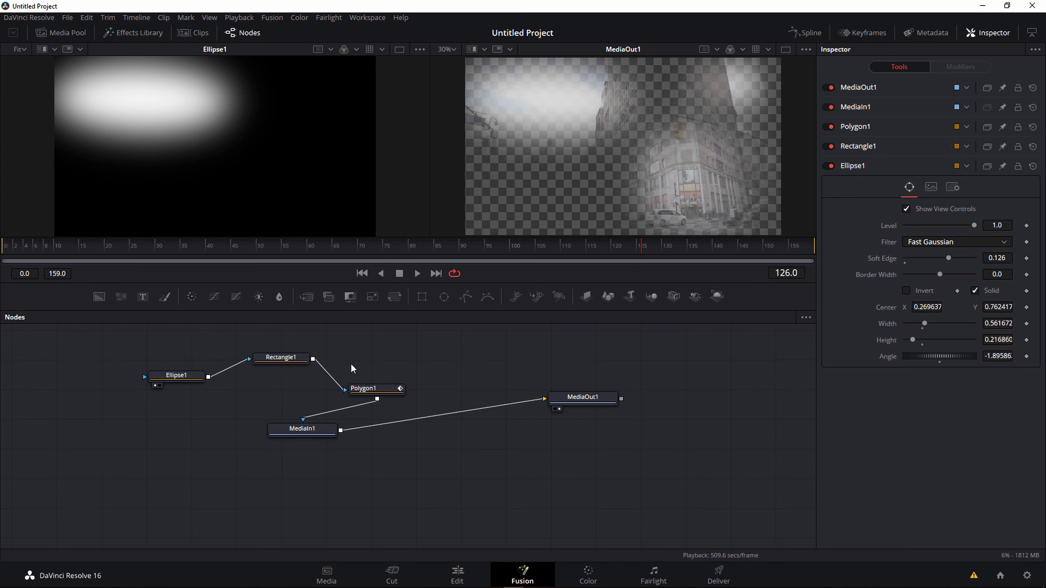
drag(357, 342, 141, 404)
drag(132, 349, 616, 510)
click(611, 492)
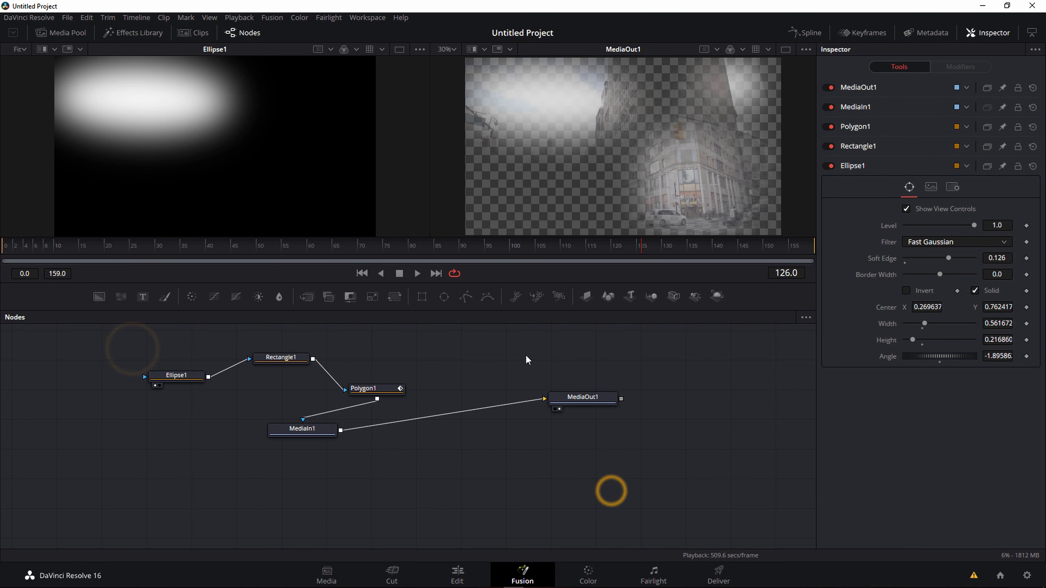
Open the playback options that hold the High Quality, Motion Blur and Proxy settings
click(530, 274)
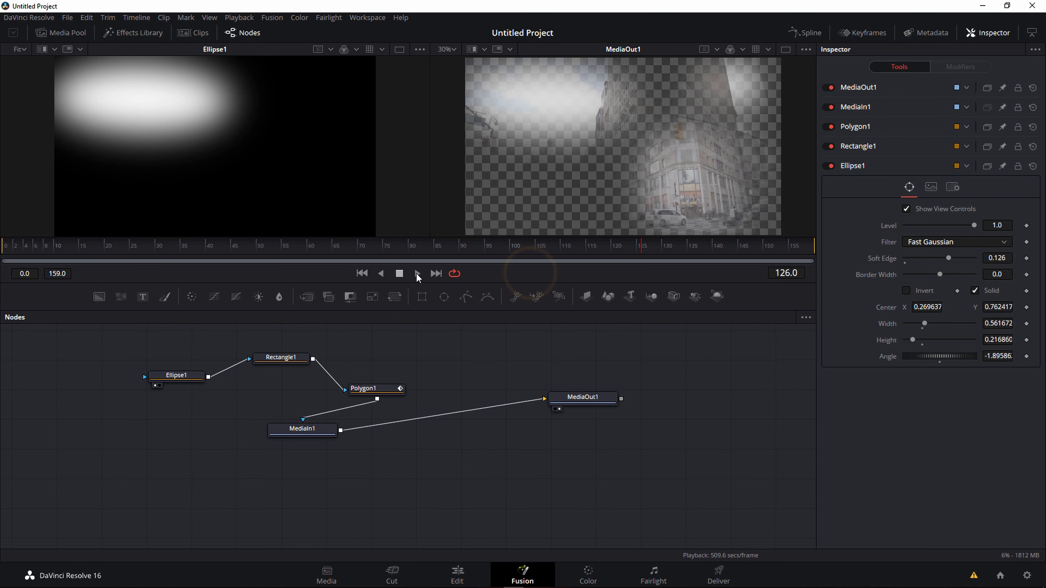
right_click(494, 271)
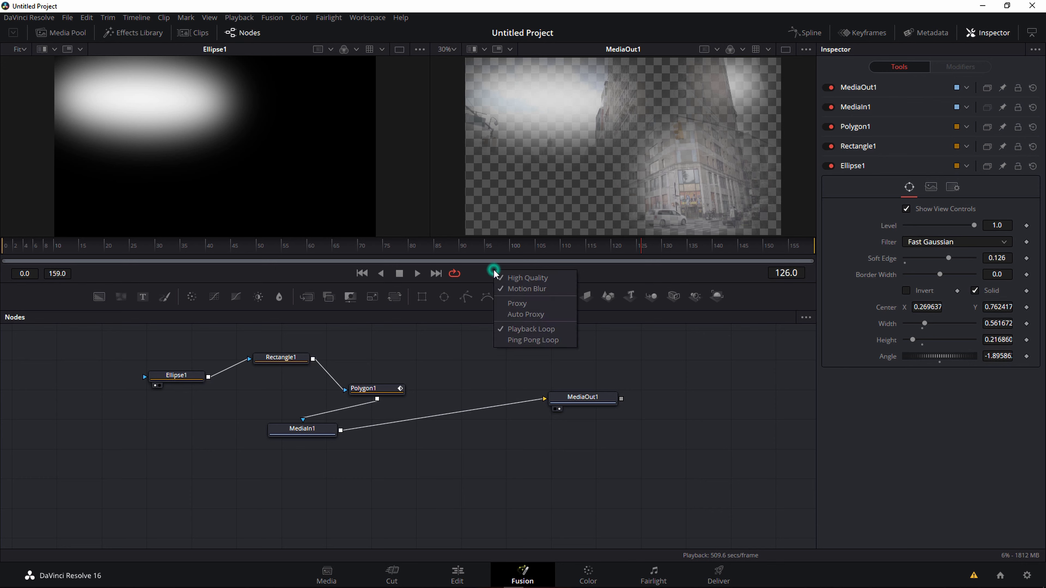